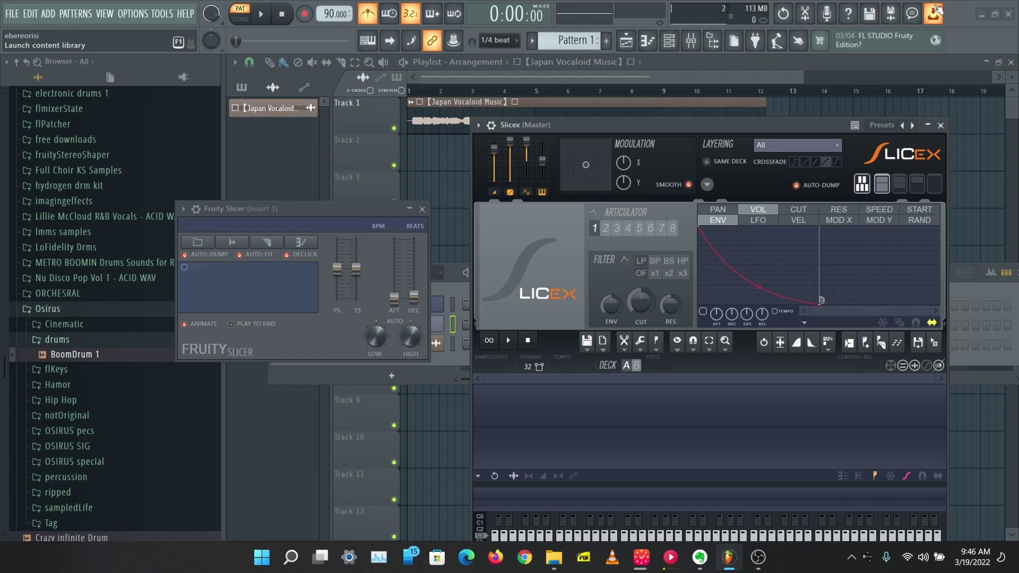
Load the Japan Vocaloid Music vocal sample from its playlist clip into Slicex
{"action": "left_click", "coordinate": [440, 121]}
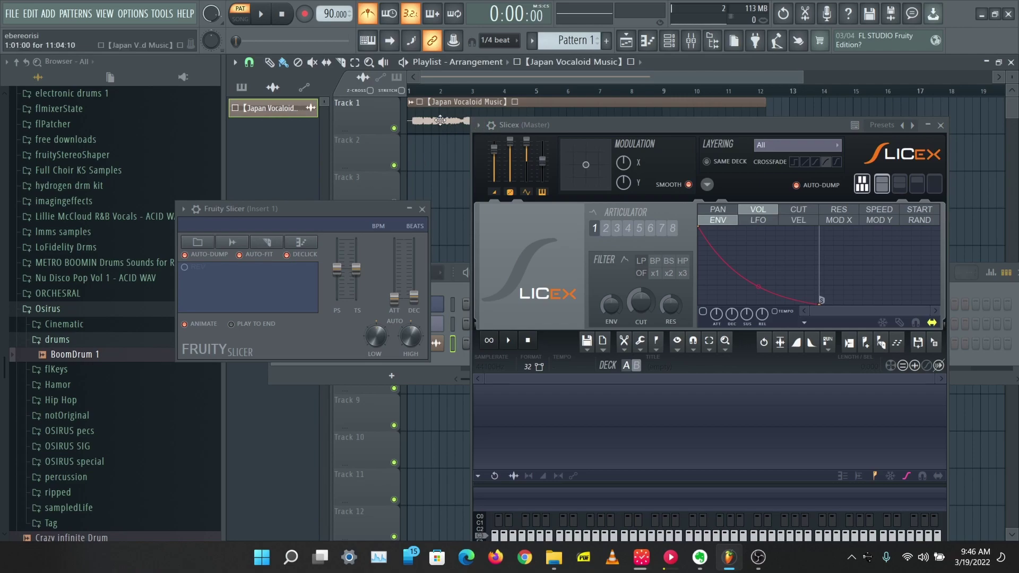
{"action": "double_click", "coordinate": [440, 120]}
{"action": "double_click", "coordinate": [440, 121]}
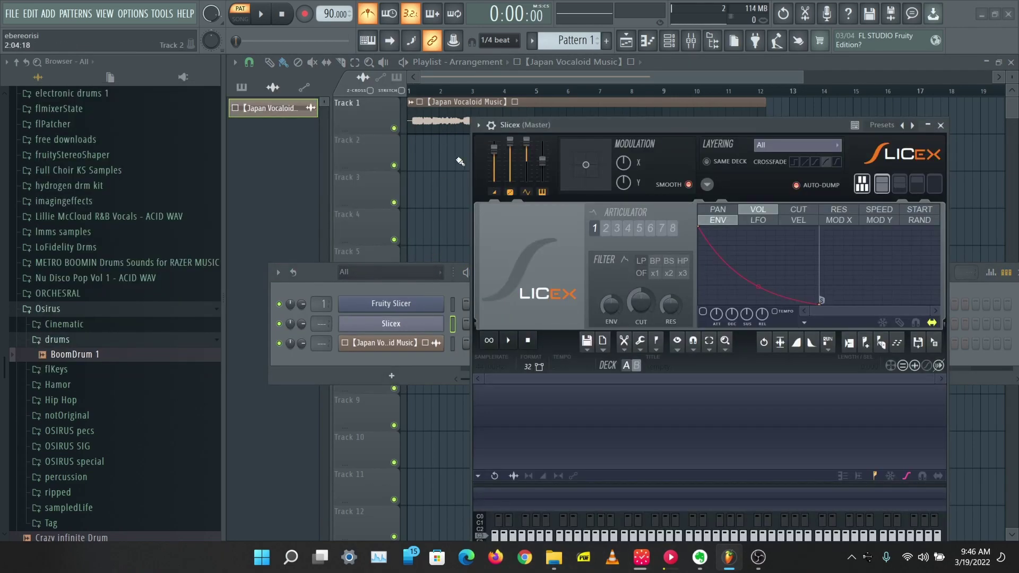
{"action": "double_click", "coordinate": [438, 122]}
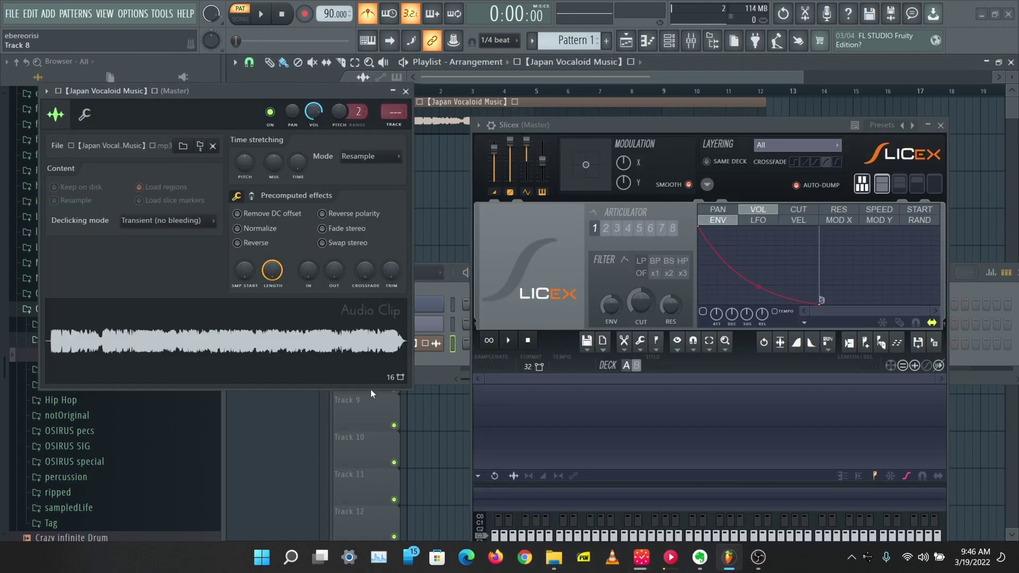
{"action": "left_click_drag", "start_coordinate": [350, 340], "coordinate": [683, 435]}
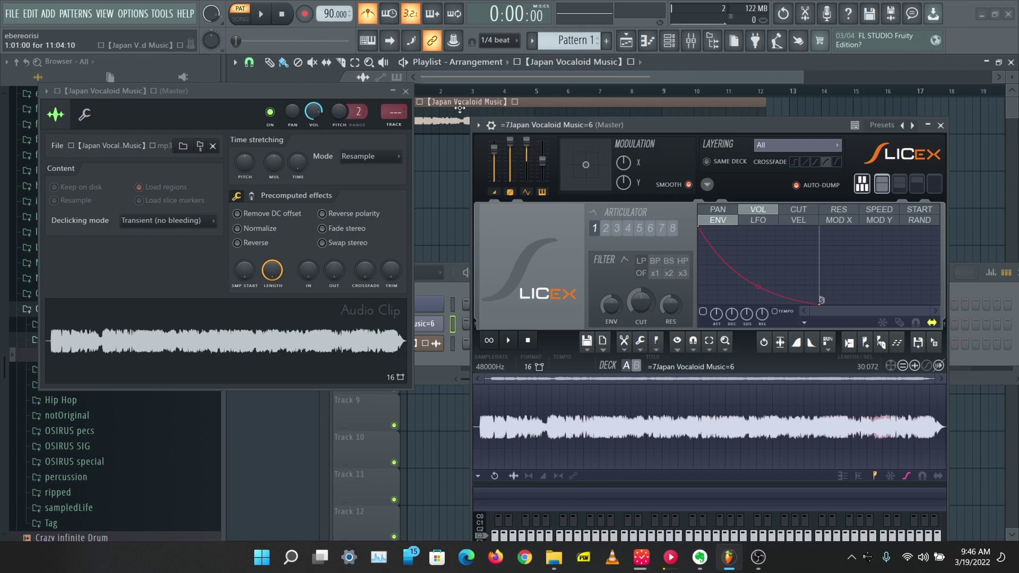
Play the whole song in SONG mode and move the Slicex window lower left
{"action": "left_click", "coordinate": [240, 19]}
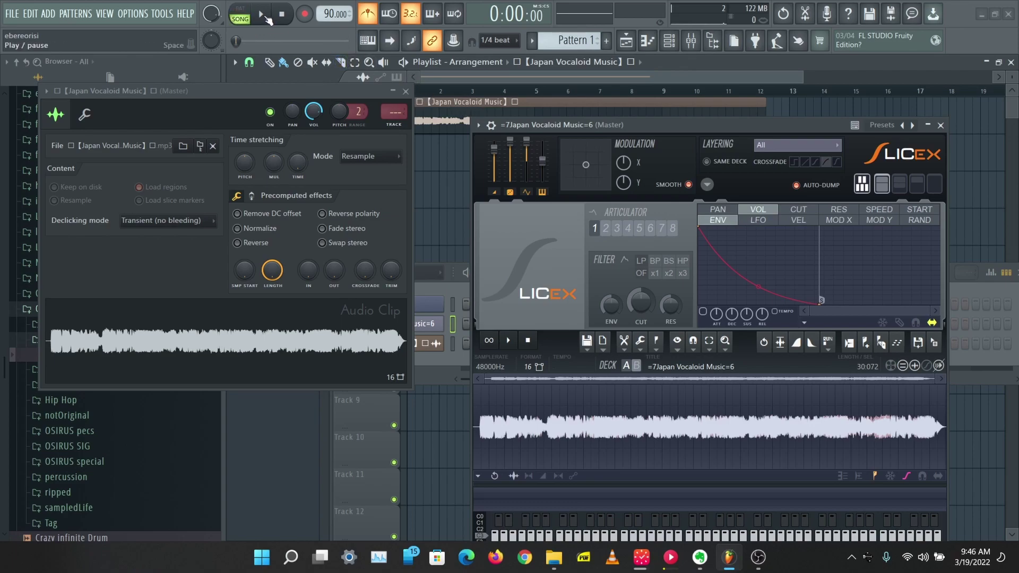
{"action": "left_click", "coordinate": [266, 18]}
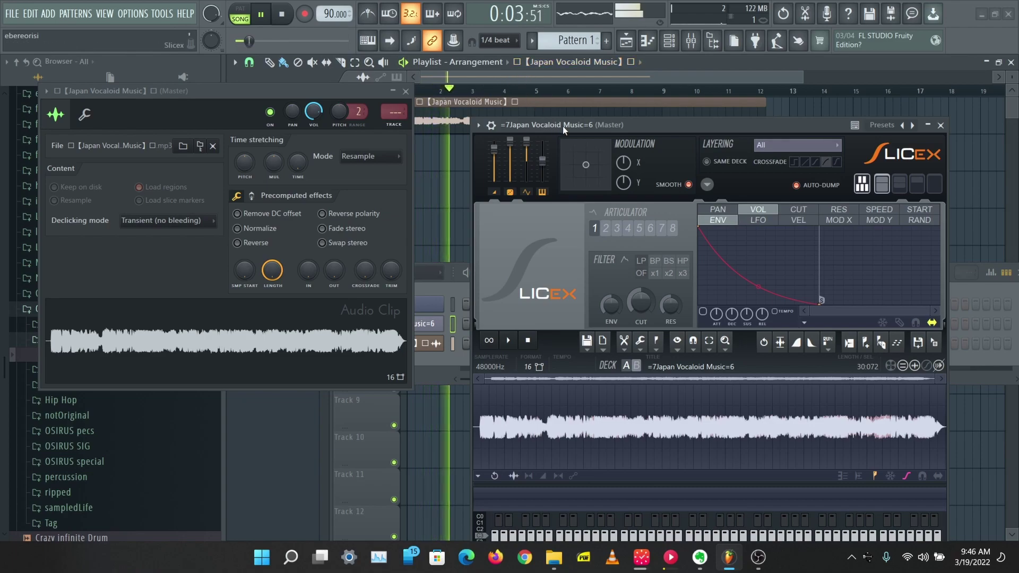
{"action": "left_click_drag", "start_coordinate": [562, 125], "coordinate": [527, 160]}
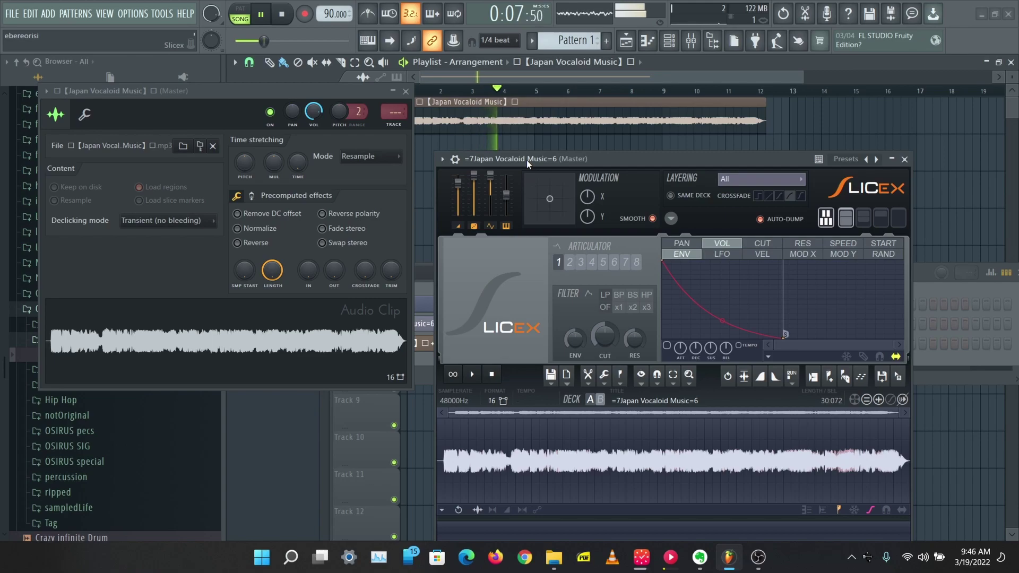
Stop playback, try Medium and Dull auto-slicing, then slice the vocal on a Medium grid
{"action": "key", "text": "space"}
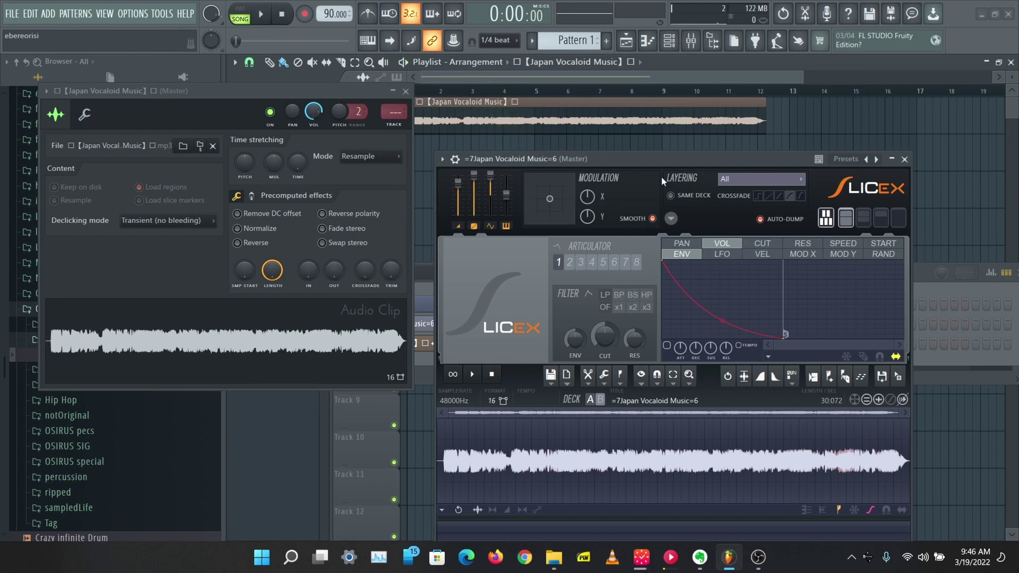
{"action": "left_click_drag", "start_coordinate": [620, 155], "coordinate": [621, 65]}
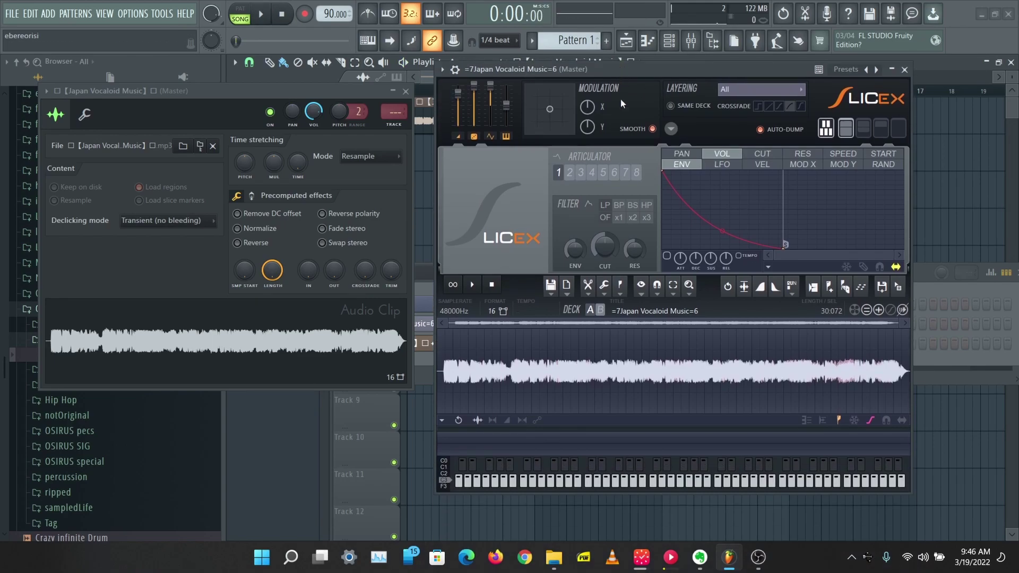
{"action": "left_click", "coordinate": [845, 289]}
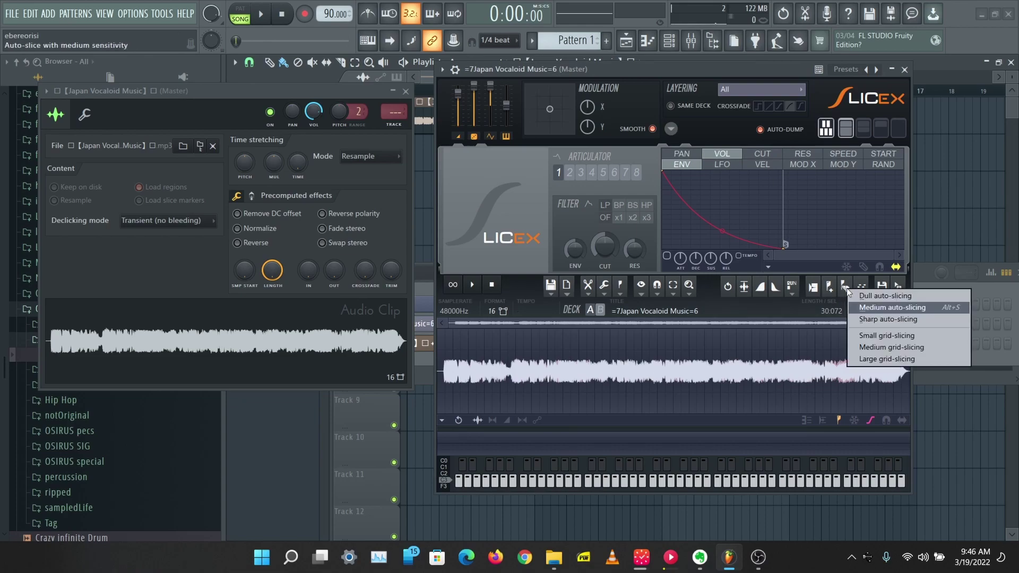
{"action": "left_click", "coordinate": [877, 308]}
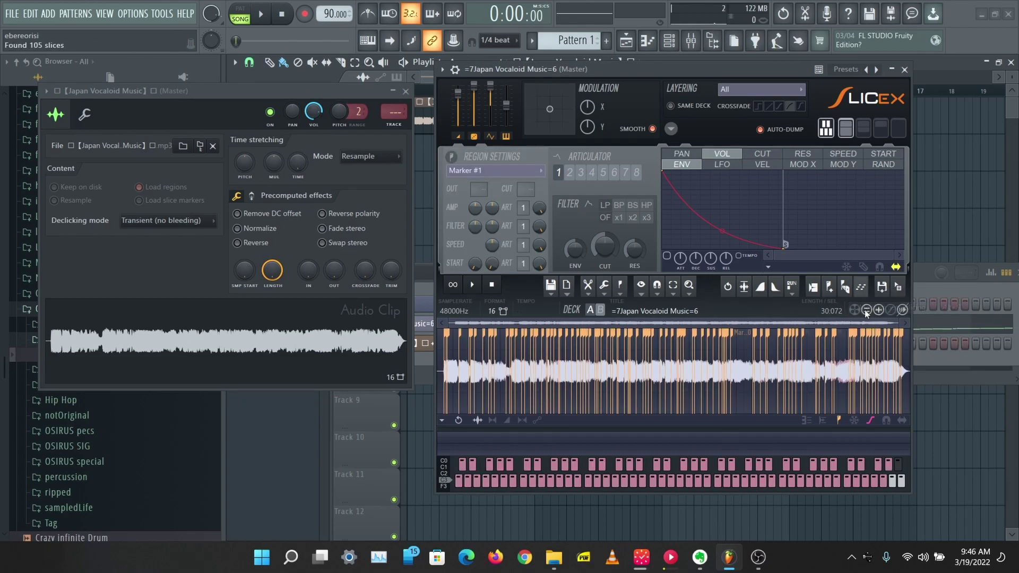
{"action": "left_click", "coordinate": [845, 288]}
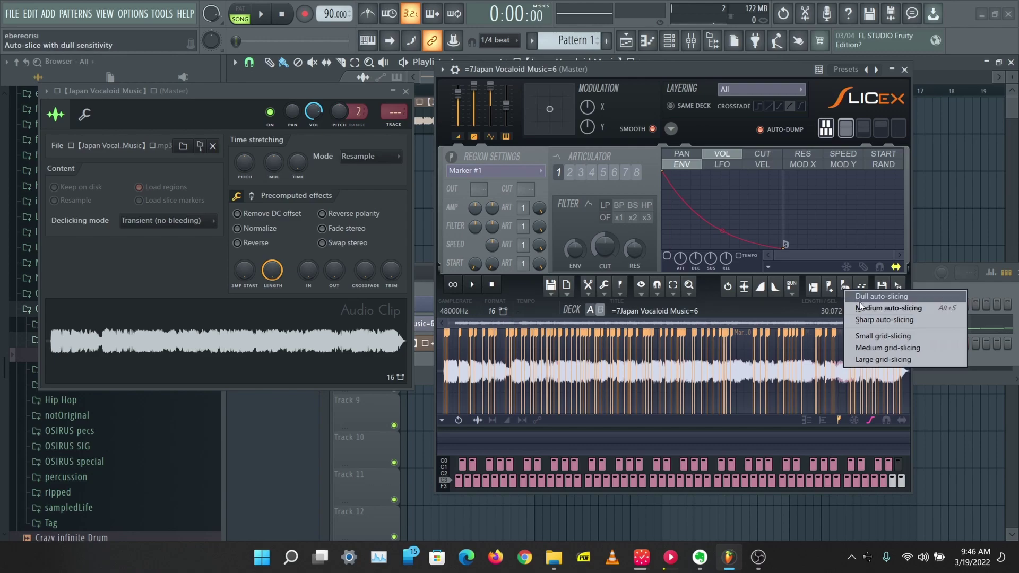
{"action": "left_click", "coordinate": [871, 297]}
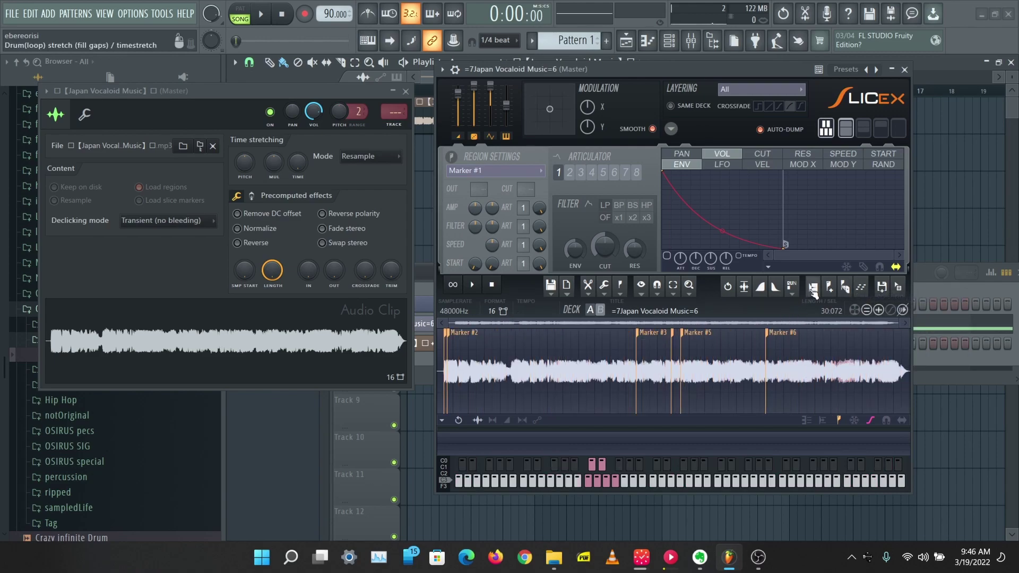
{"action": "left_click", "coordinate": [844, 288]}
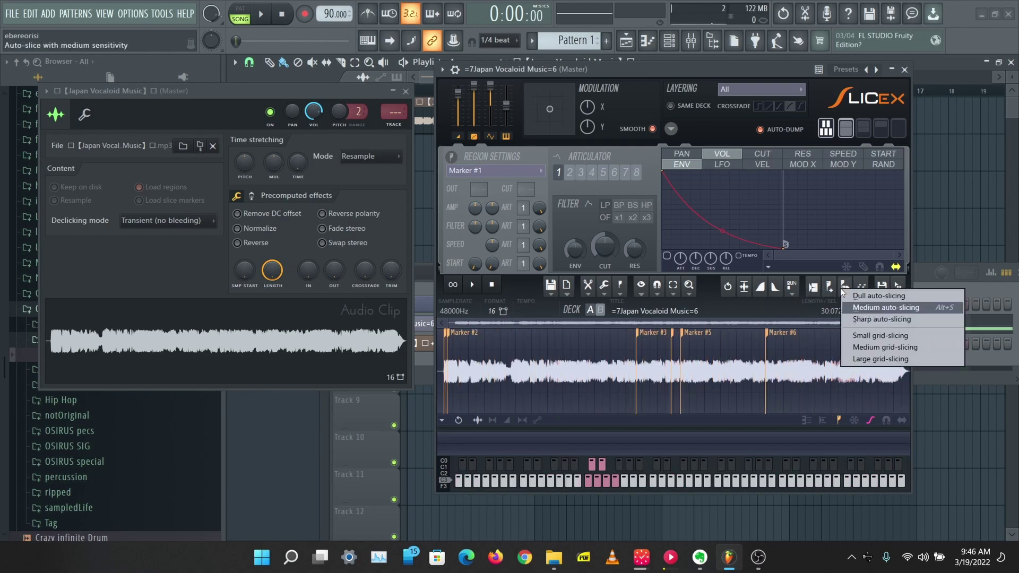
{"action": "left_click", "coordinate": [873, 346]}
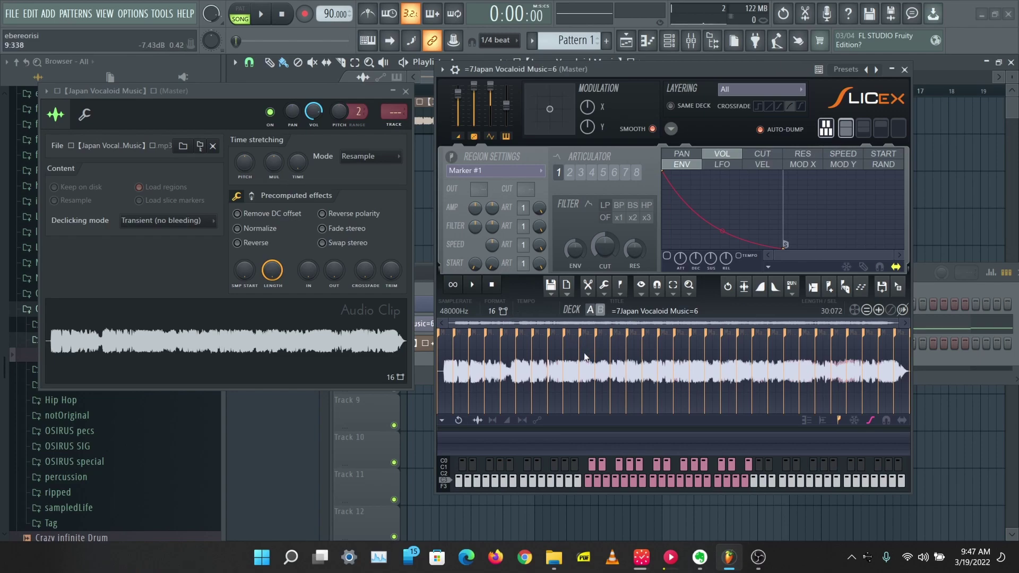
Audition individual Slicex slices from the computer keyboard, including the fifth slice twice
{"action": "key", "text": "q"}
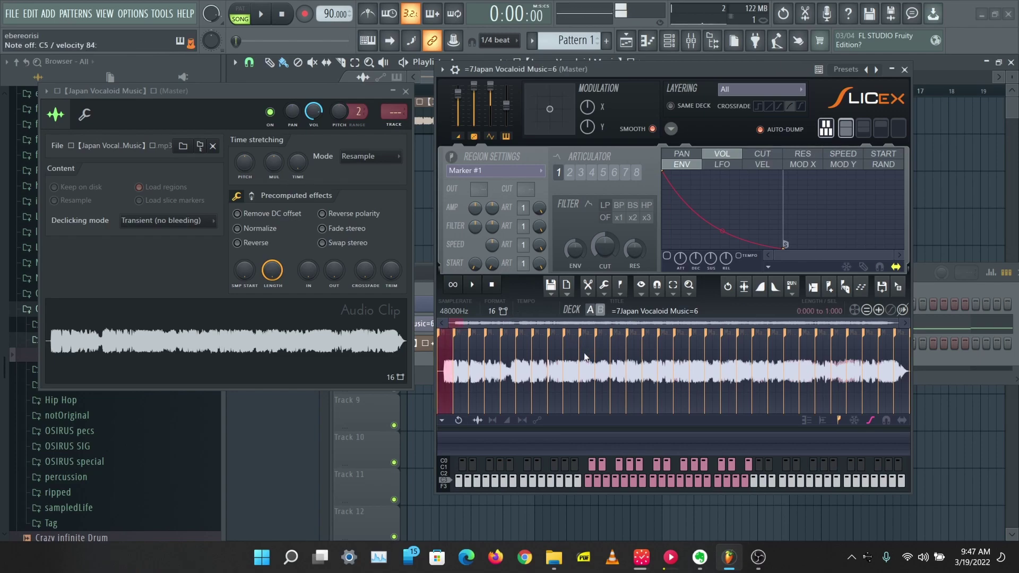
{"action": "key", "text": "2"}
{"action": "key", "text": "w"}
{"action": "key", "text": "3"}
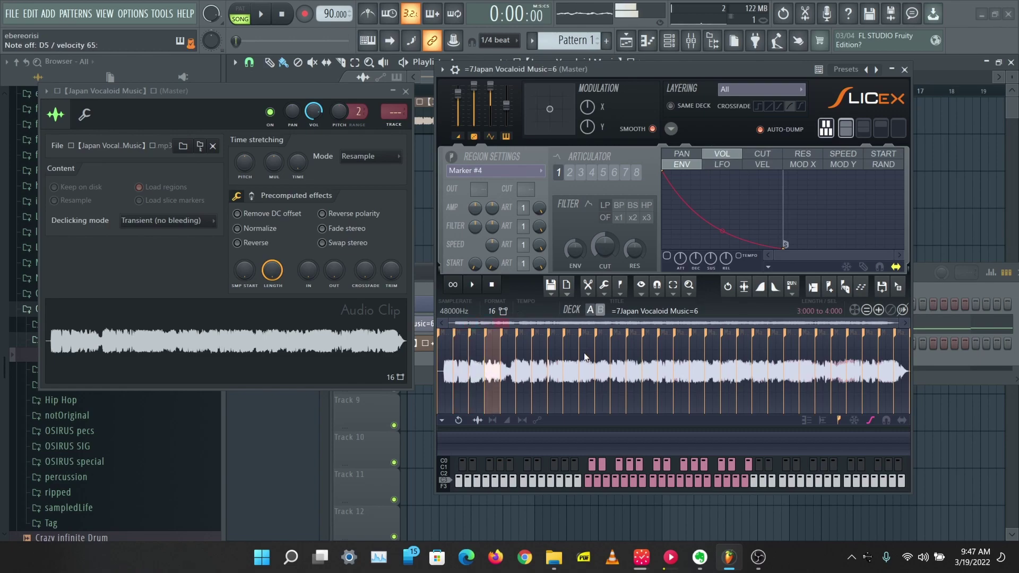
{"action": "key", "text": "e"}
{"action": "key", "text": "u"}
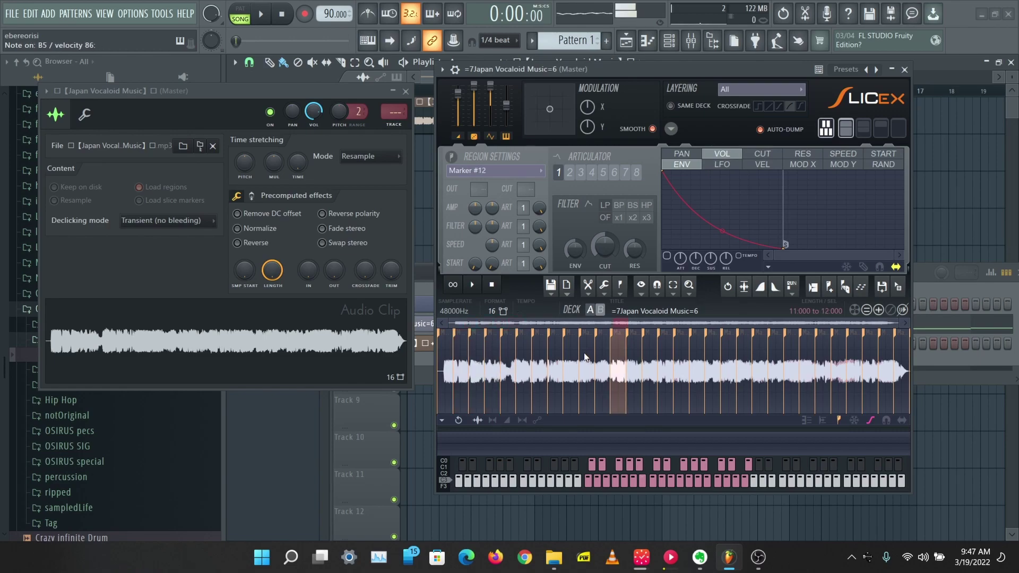
{"action": "key", "text": "y"}
{"action": "key", "text": "t"}
{"action": "key", "text": "r"}
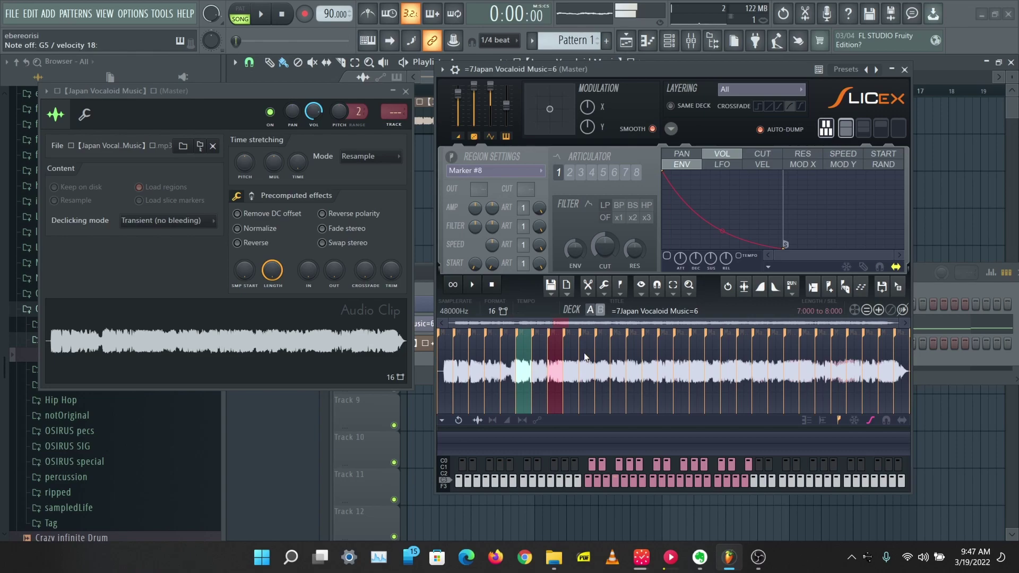
{"action": "key", "text": "e"}
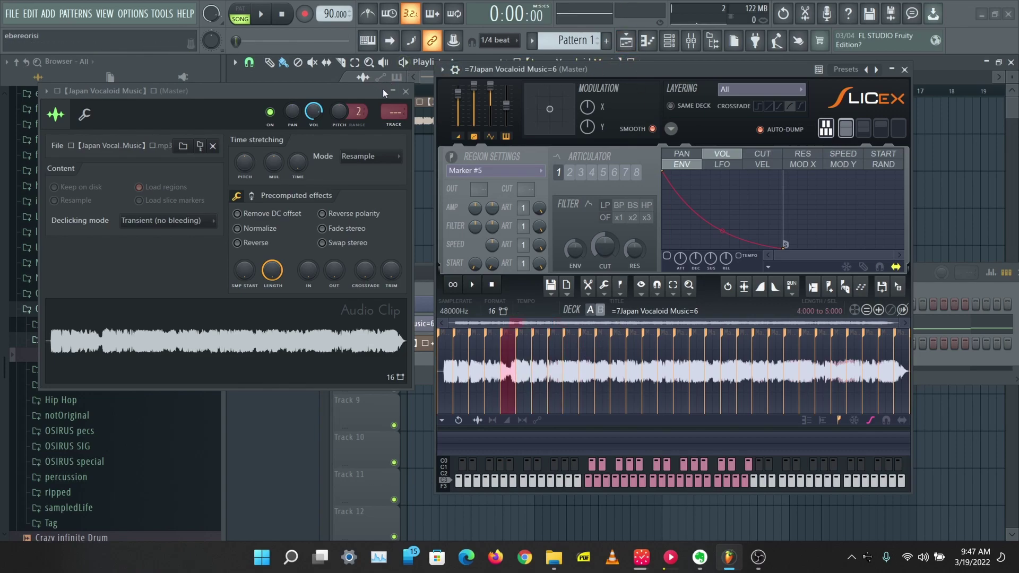
Close the vocal clip's channel settings and open the empty Fruity Slicer window
{"action": "left_click", "coordinate": [405, 91]}
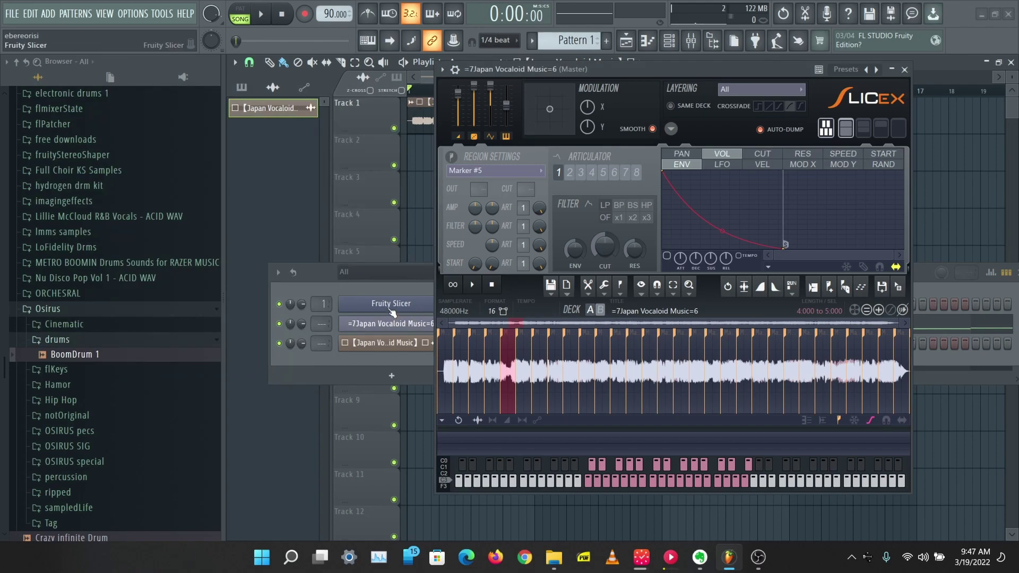
{"action": "left_click", "coordinate": [393, 313]}
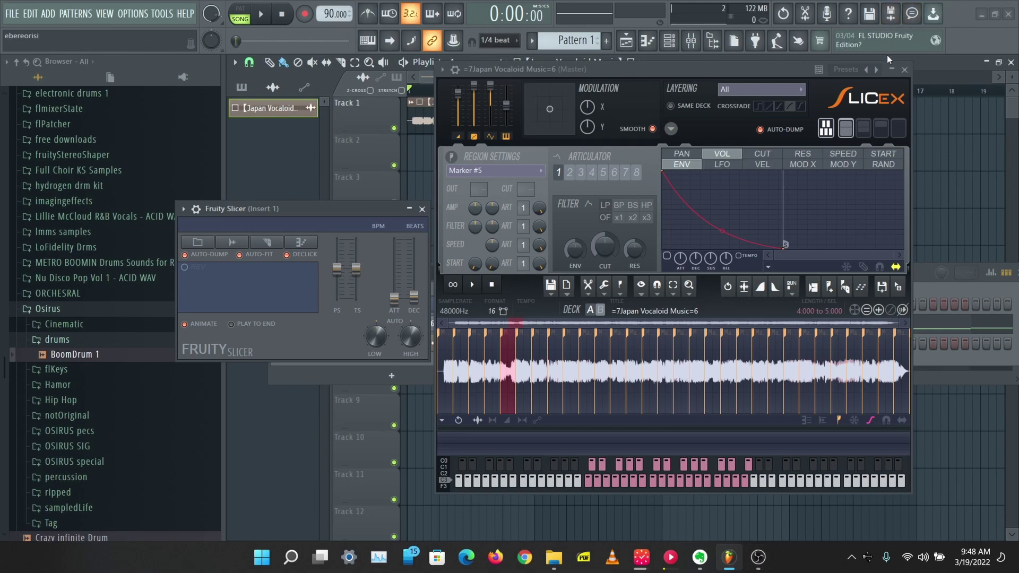
Close Slicex, place the BoomDrum 1 sample on Track 2, and play the arrangement
{"action": "left_click", "coordinate": [905, 69]}
{"action": "left_click_drag", "start_coordinate": [98, 337], "coordinate": [533, 194]}
{"action": "left_click_drag", "start_coordinate": [474, 166], "coordinate": [432, 155]}
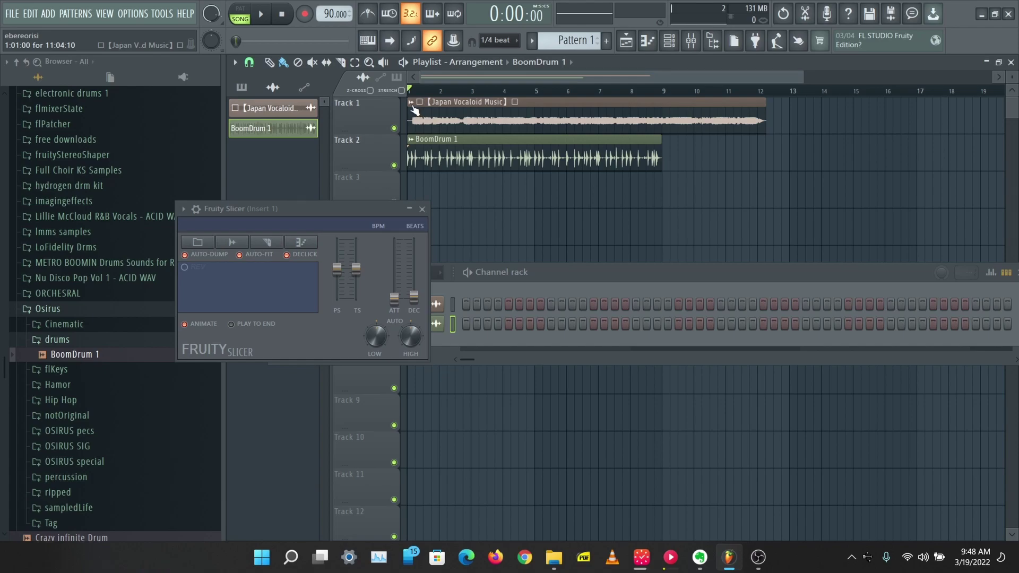
{"action": "key", "text": "space"}
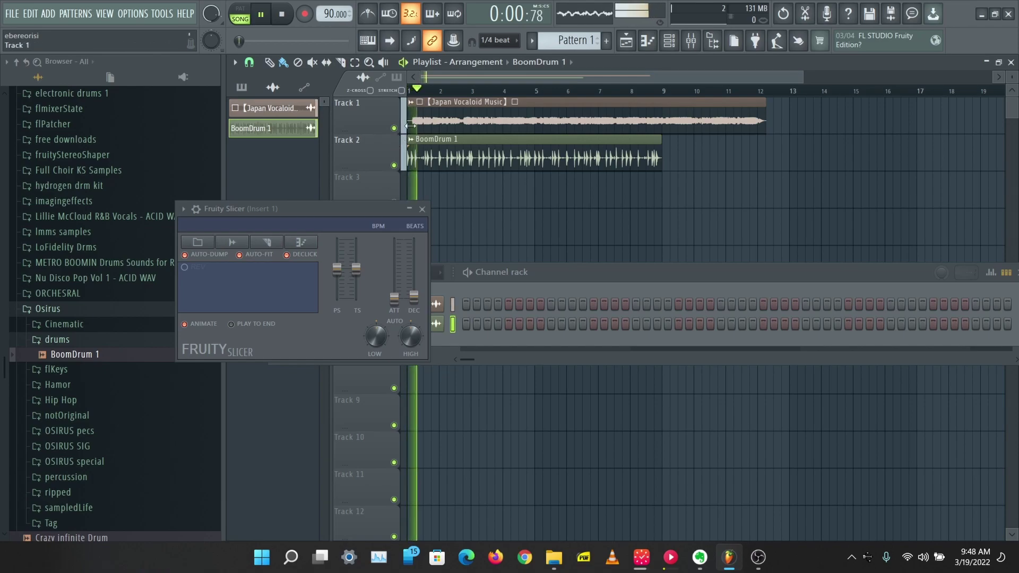
{"action": "key", "text": "space"}
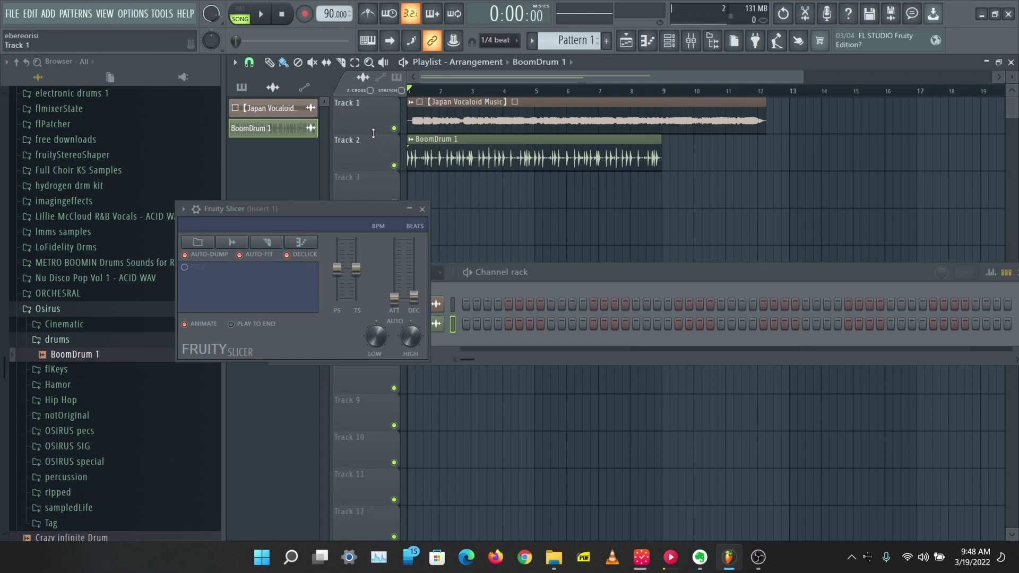
Fit the vocal clip to the project tempo by entering a 90 BPM sample tempo
{"action": "left_click_drag", "start_coordinate": [374, 133], "coordinate": [368, 172]}
{"action": "left_click", "coordinate": [411, 103]}
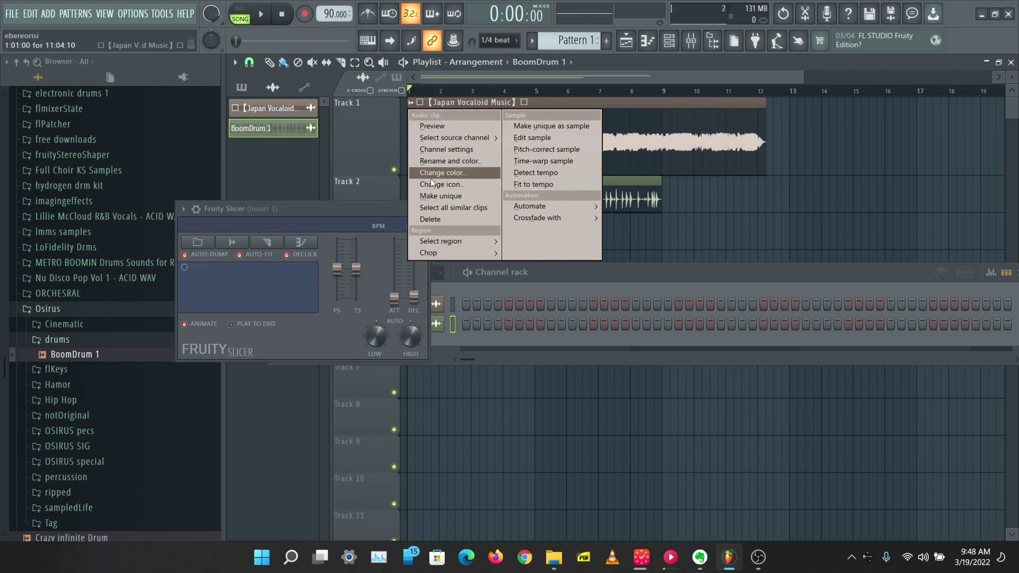
{"action": "left_click", "coordinate": [528, 185]}
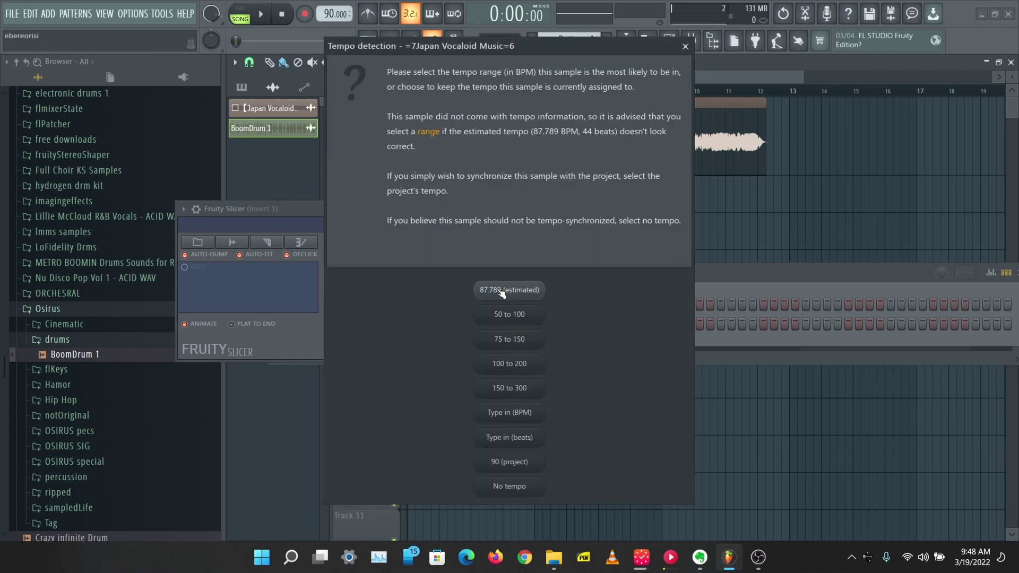
{"action": "left_click_drag", "start_coordinate": [628, 49], "coordinate": [859, 45]}
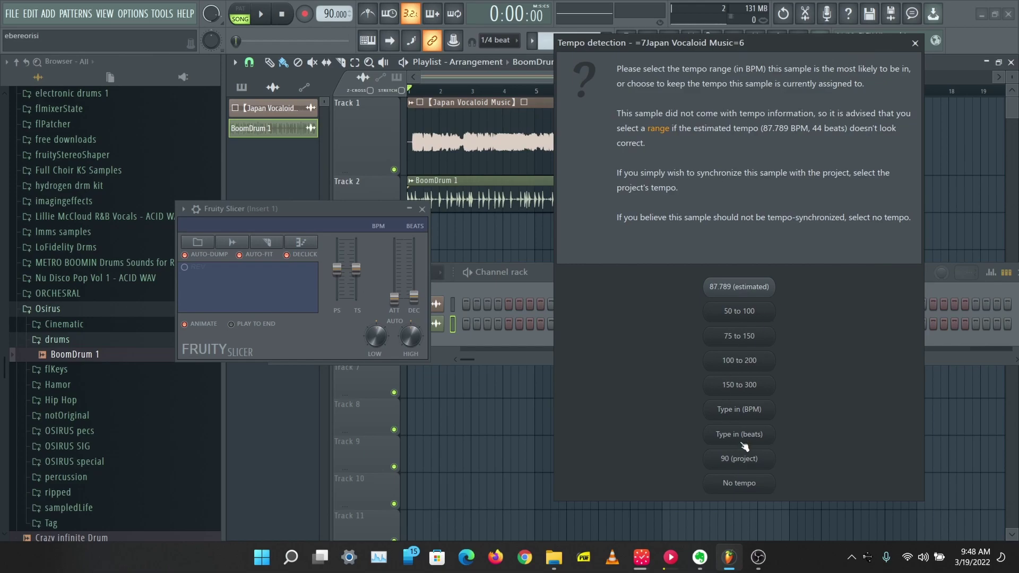
{"action": "left_click", "coordinate": [748, 414]}
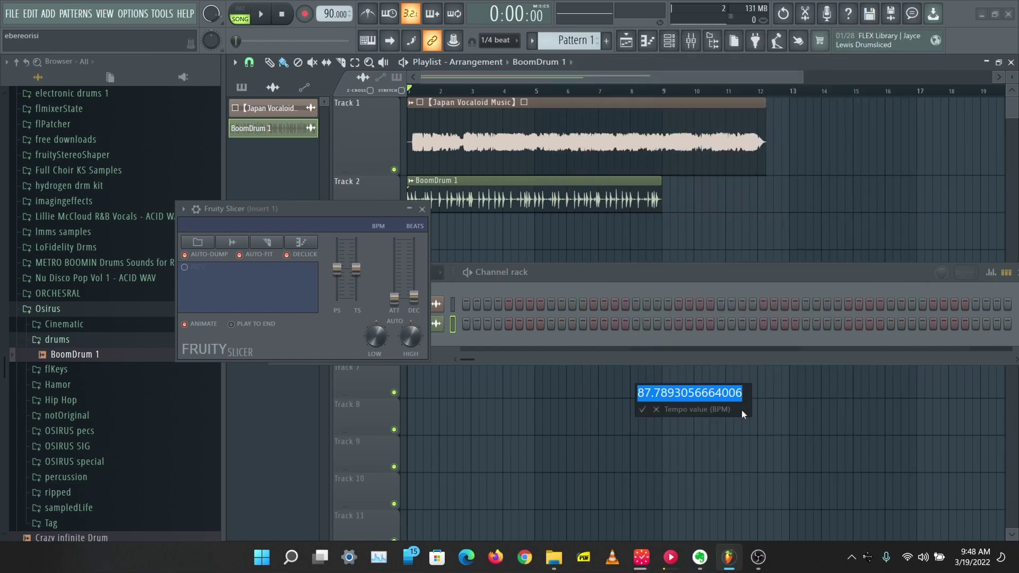
{"action": "type", "text": "90"}
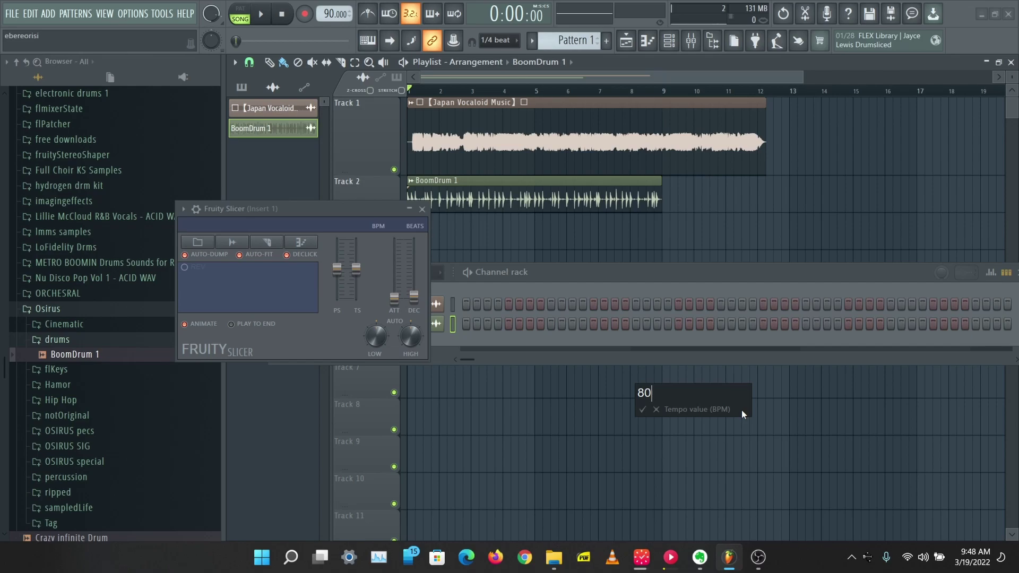
{"action": "key", "text": "Return"}
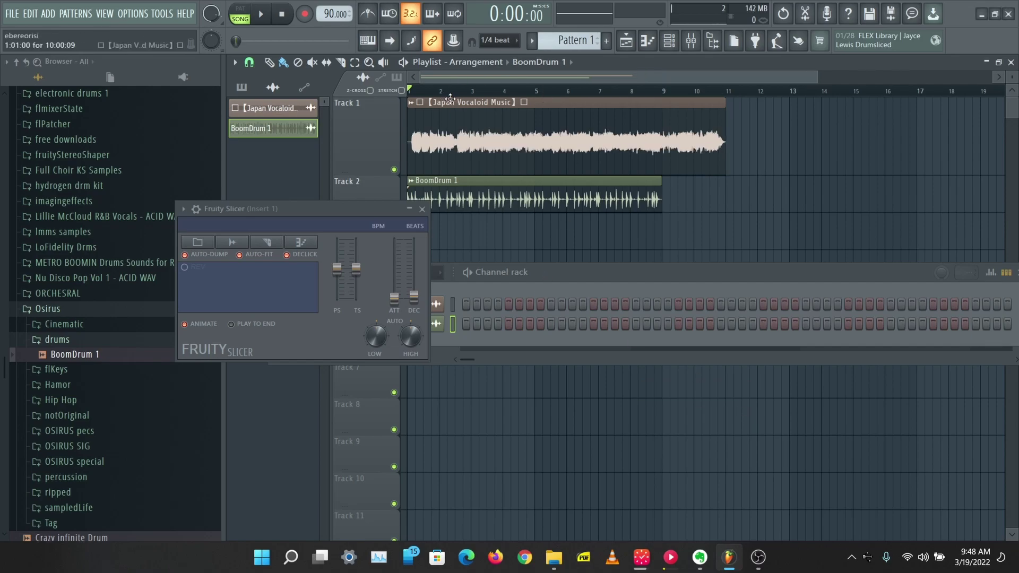
Mute the BoomDrum 1 track and play the vocal clip alone
{"action": "left_click_drag", "start_coordinate": [376, 207], "coordinate": [385, 244]}
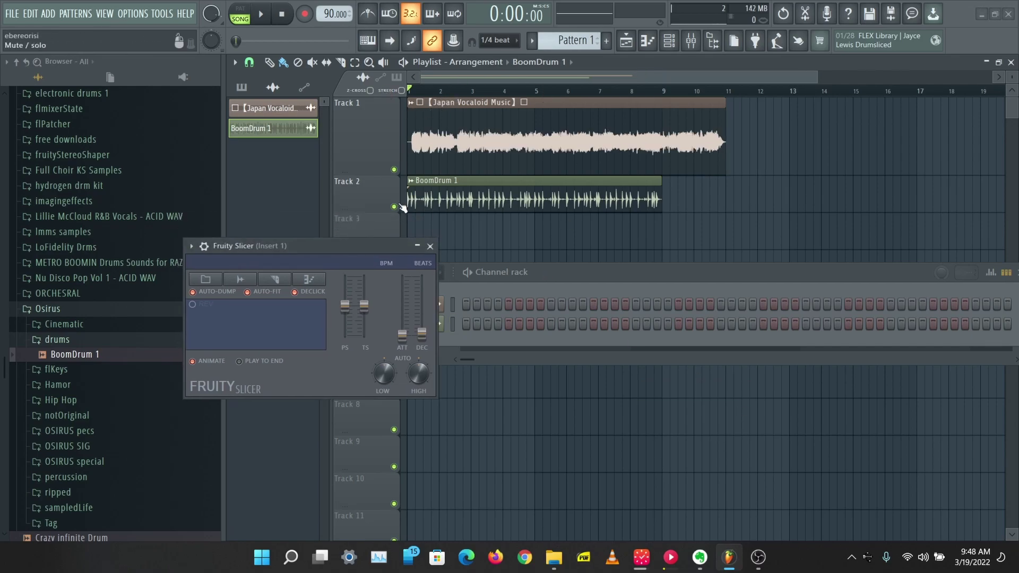
{"action": "left_click", "coordinate": [394, 207]}
{"action": "key", "text": "space"}
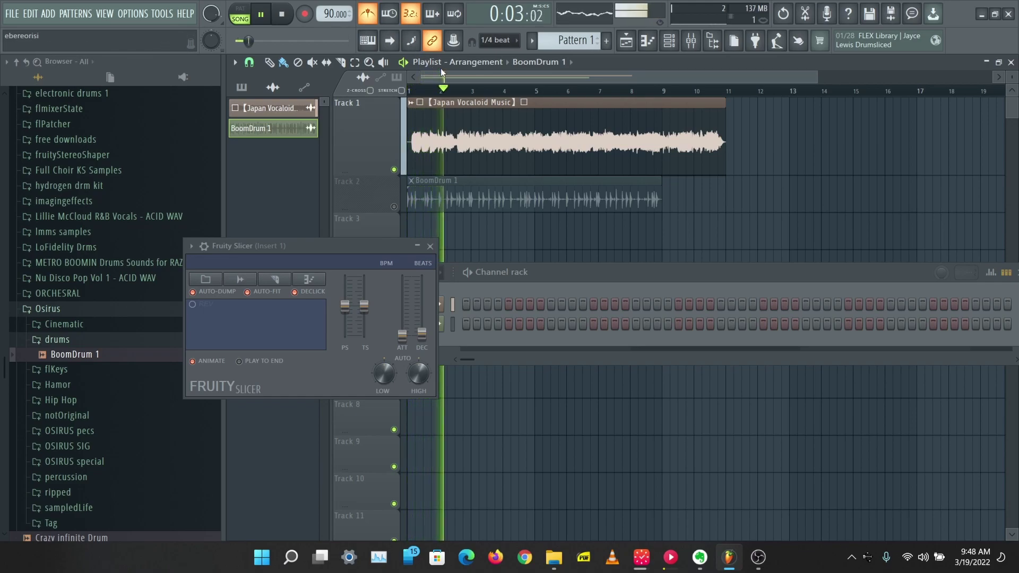
{"action": "key", "text": "space"}
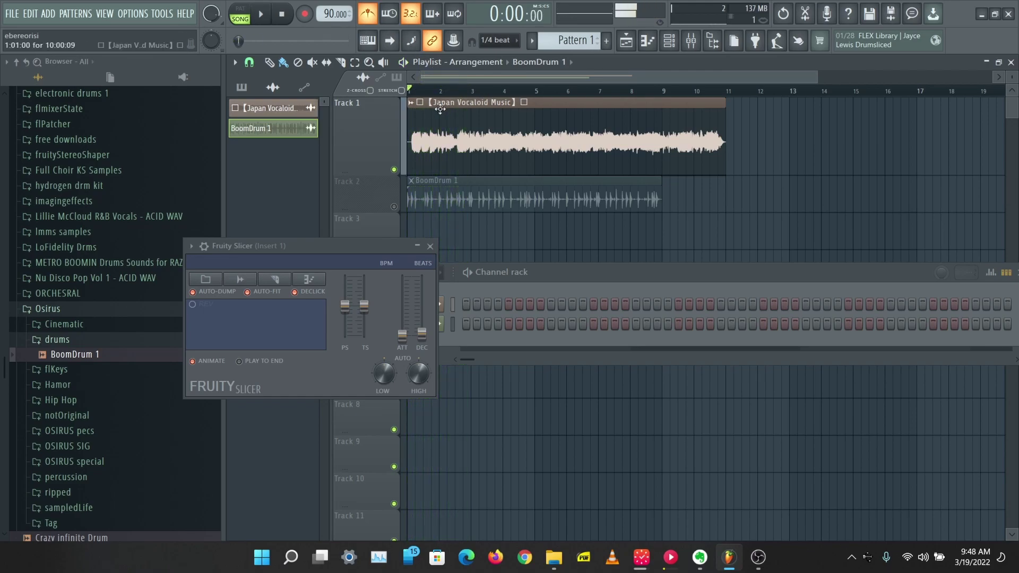
Consolidate Track 1 from its start and render it into a new vocal clip
{"action": "right_click", "coordinate": [371, 129]}
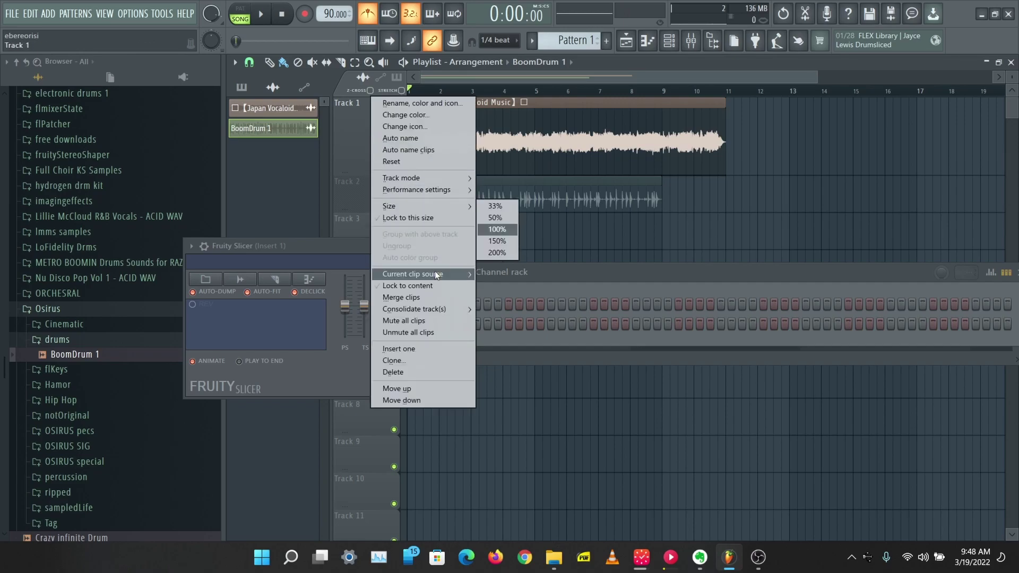
{"action": "mouse_move", "coordinate": [454, 315]}
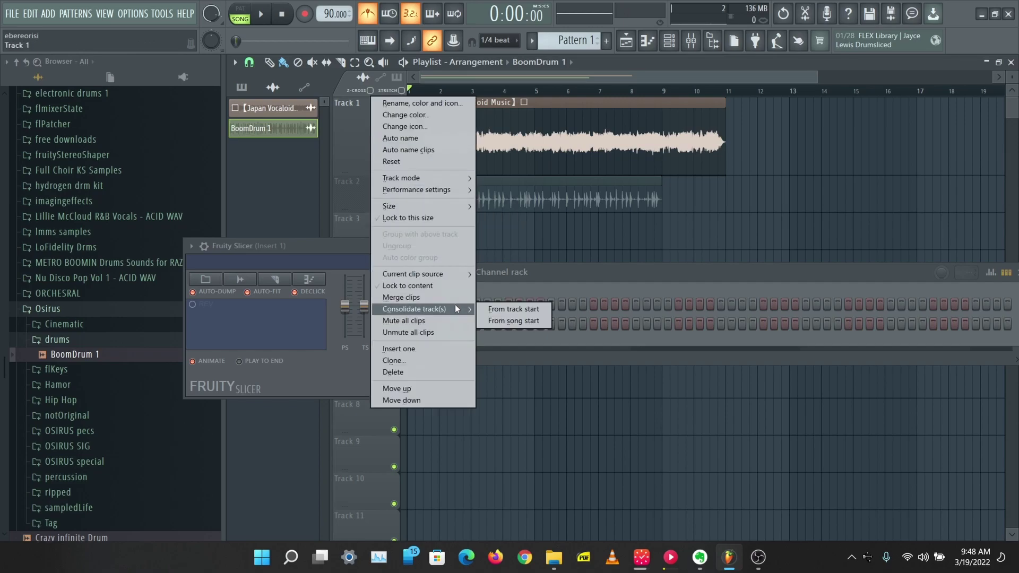
{"action": "left_click", "coordinate": [504, 309]}
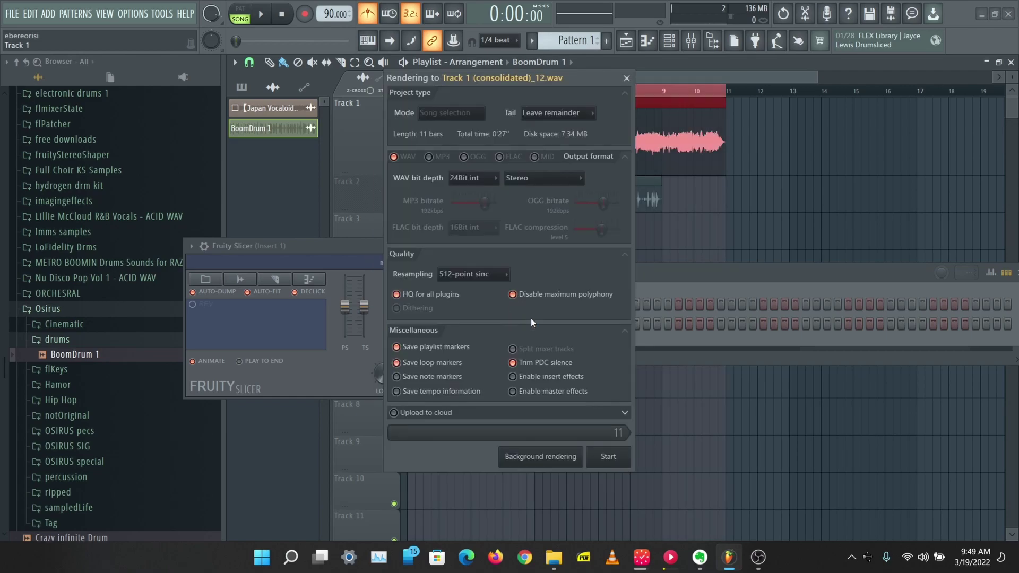
{"action": "left_click", "coordinate": [607, 456]}
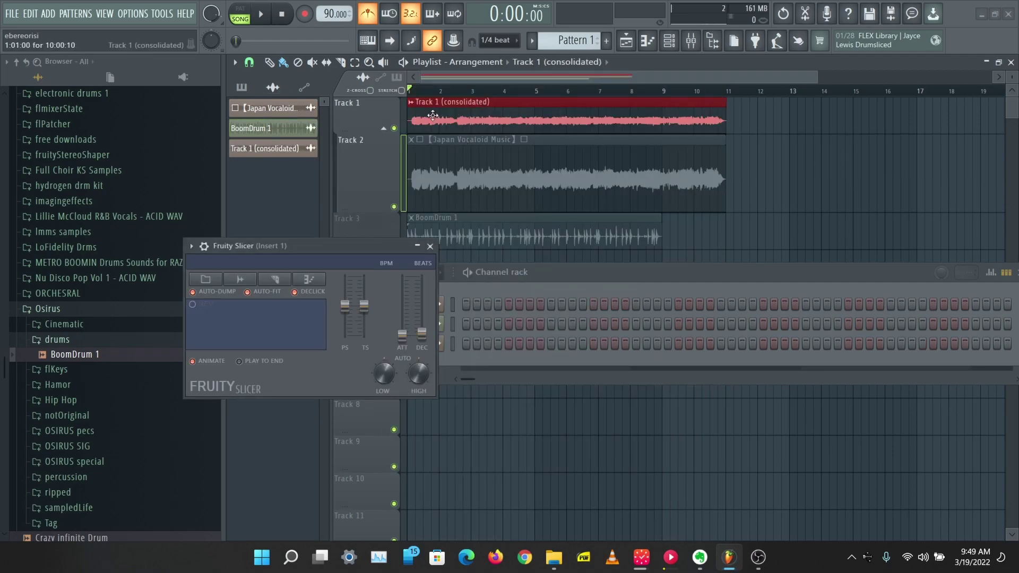
Delete the original Japan Vocaloid Music track and select the Track 1 (consolidated) clip
{"action": "right_click", "coordinate": [364, 200]}
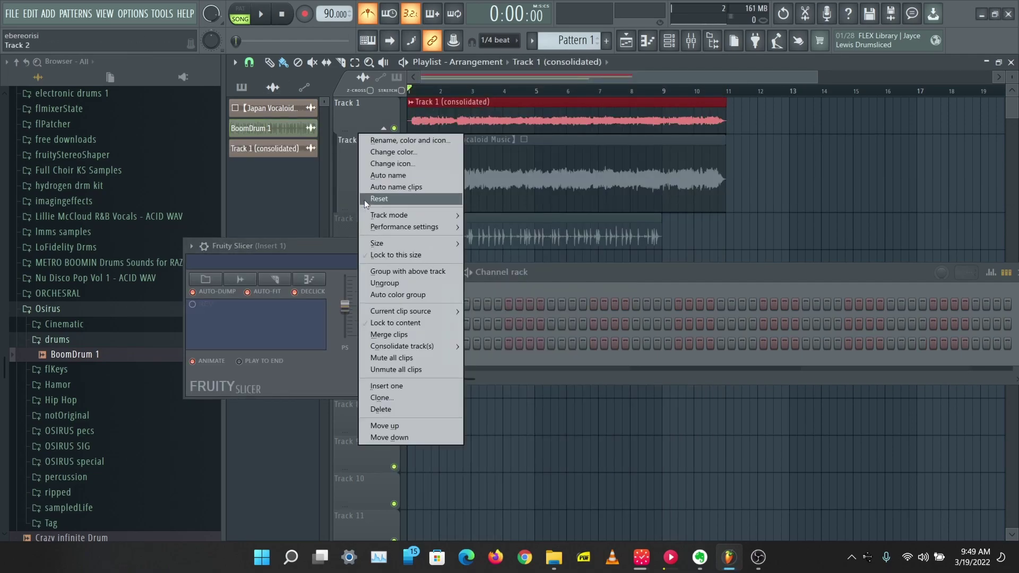
{"action": "left_click", "coordinate": [385, 407]}
{"action": "left_click", "coordinate": [432, 113]}
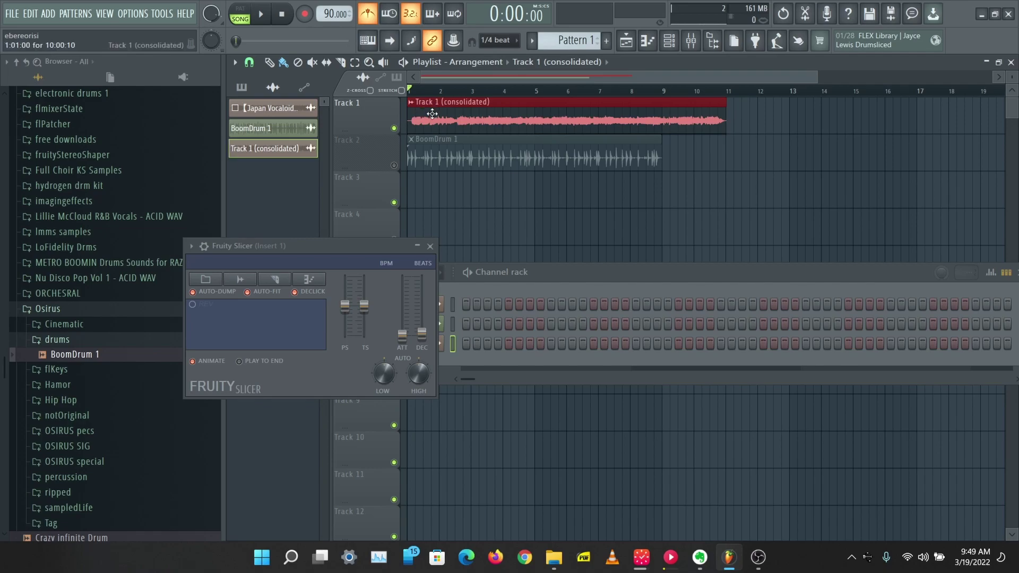
Mute the consolidated vocal track and open the Fruity Slicer channel from the channel rack
{"action": "double_click", "coordinate": [433, 113]}
{"action": "left_click_drag", "start_coordinate": [371, 151], "coordinate": [781, 138]}
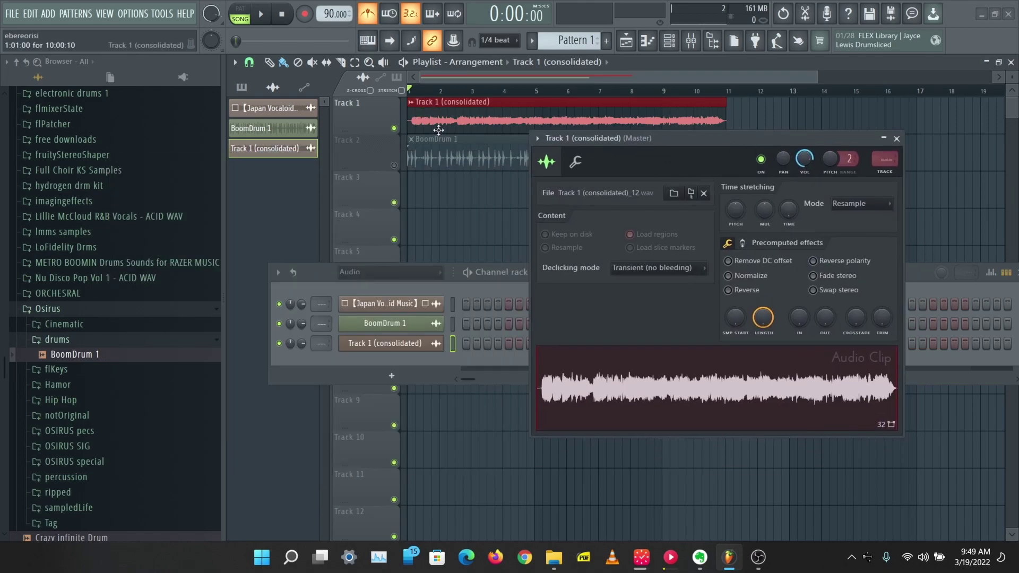
{"action": "left_click", "coordinate": [394, 128]}
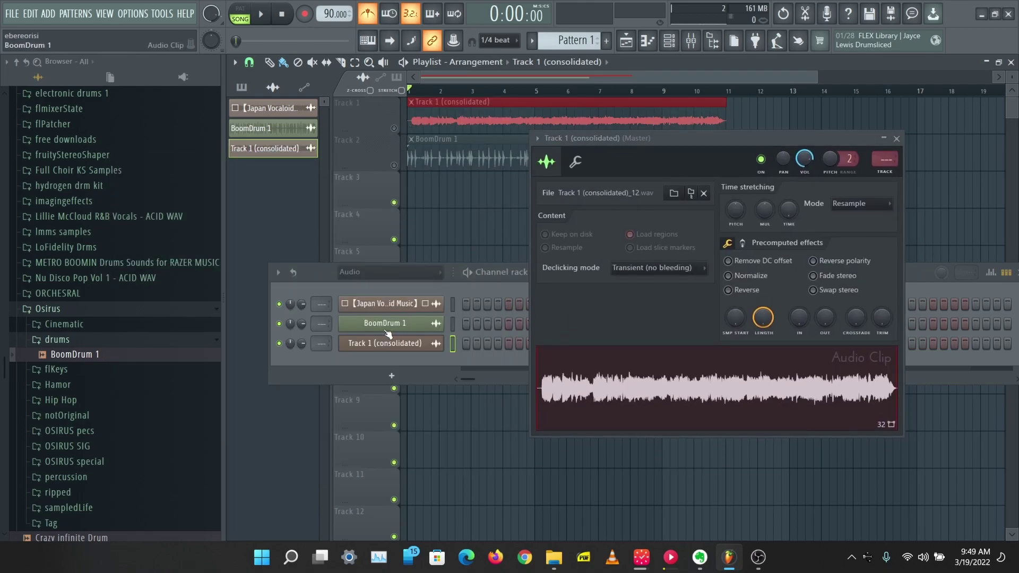
{"action": "left_click", "coordinate": [393, 275]}
{"action": "left_click", "coordinate": [383, 288]}
{"action": "left_click", "coordinate": [409, 323]}
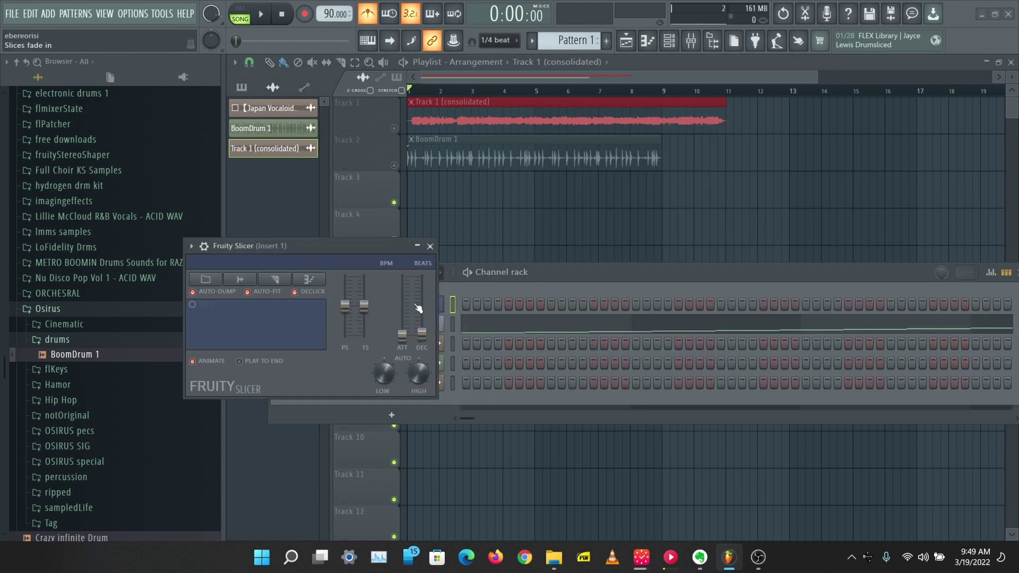
Load the Track 1 (consolidated) vocal into Fruity Slicer and stop playback
{"action": "double_click", "coordinate": [484, 117]}
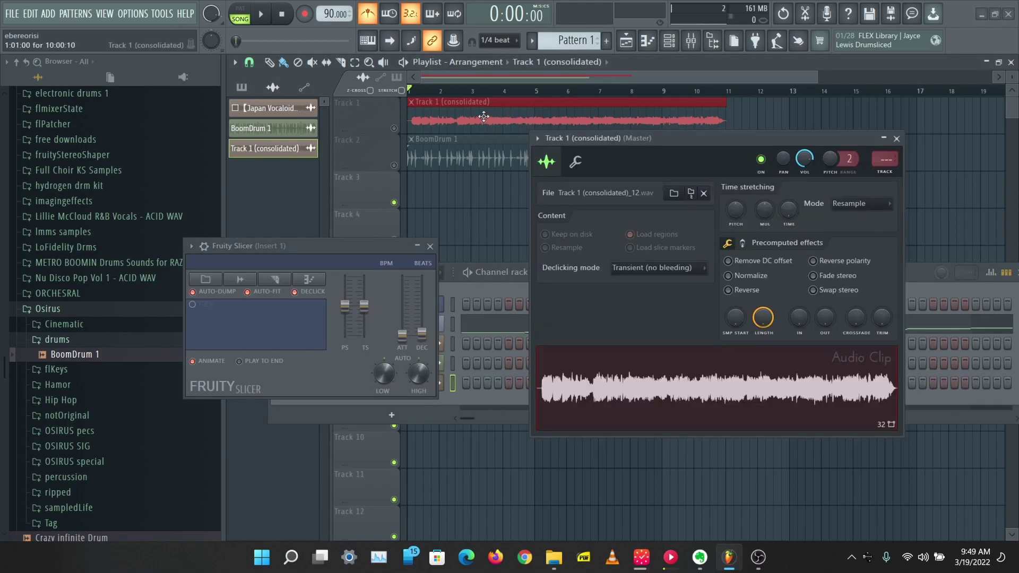
{"action": "left_click_drag", "start_coordinate": [642, 379], "coordinate": [250, 324]}
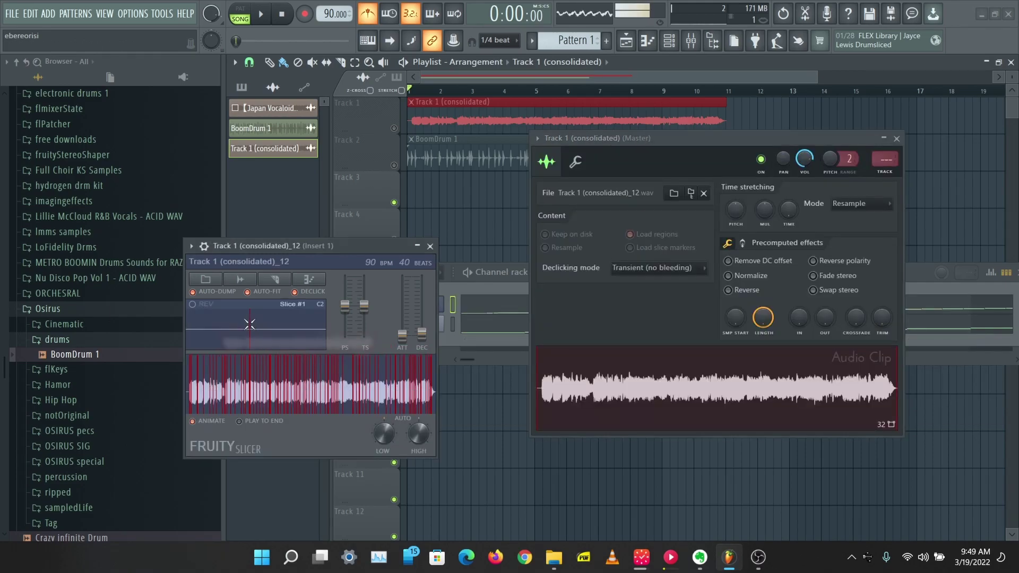
{"action": "left_click", "coordinate": [896, 139]}
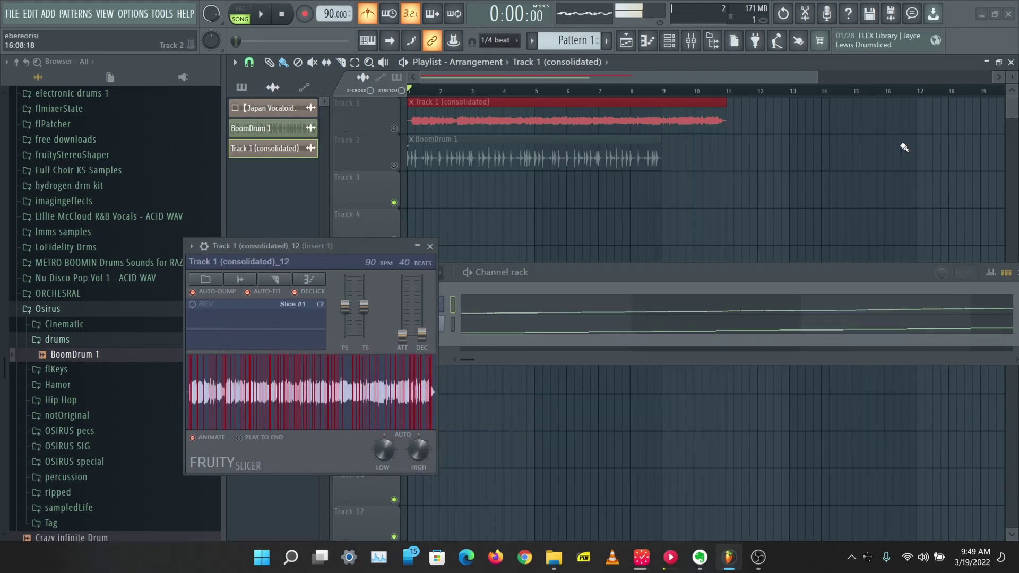
{"action": "left_click_drag", "start_coordinate": [309, 247], "coordinate": [513, 214]}
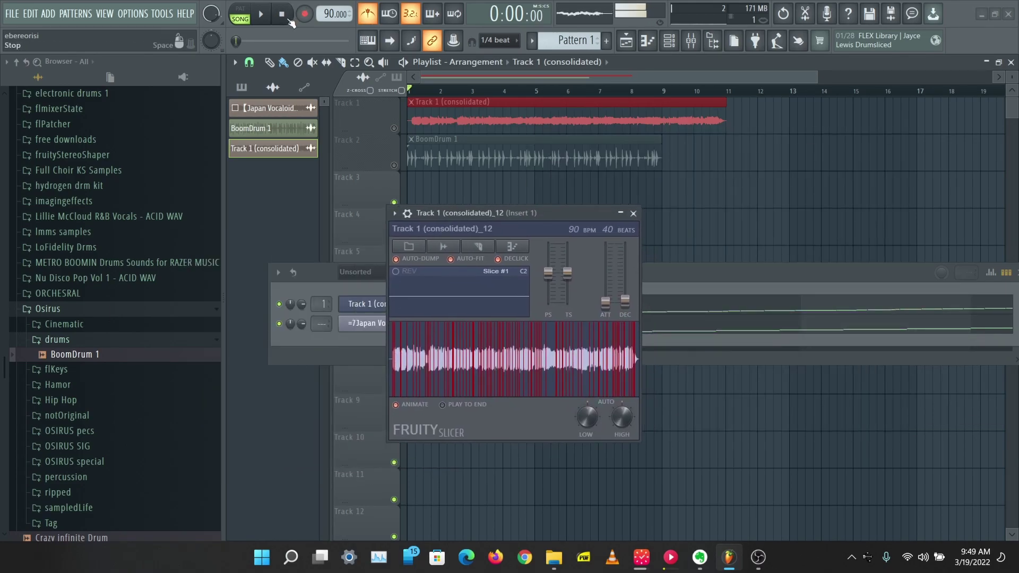
{"action": "left_click", "coordinate": [289, 21]}
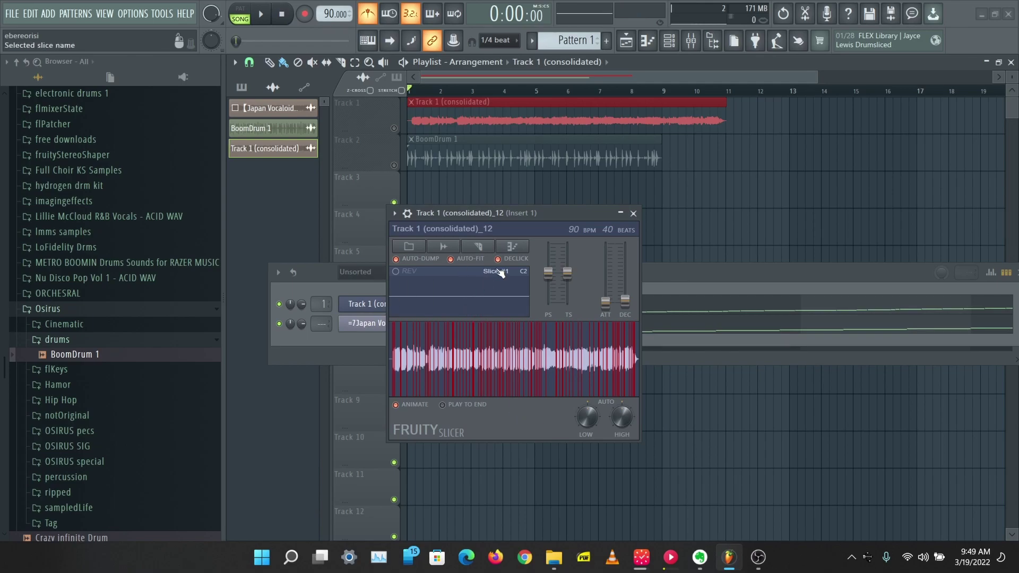
{"action": "left_click_drag", "start_coordinate": [484, 214], "coordinate": [568, 217]}
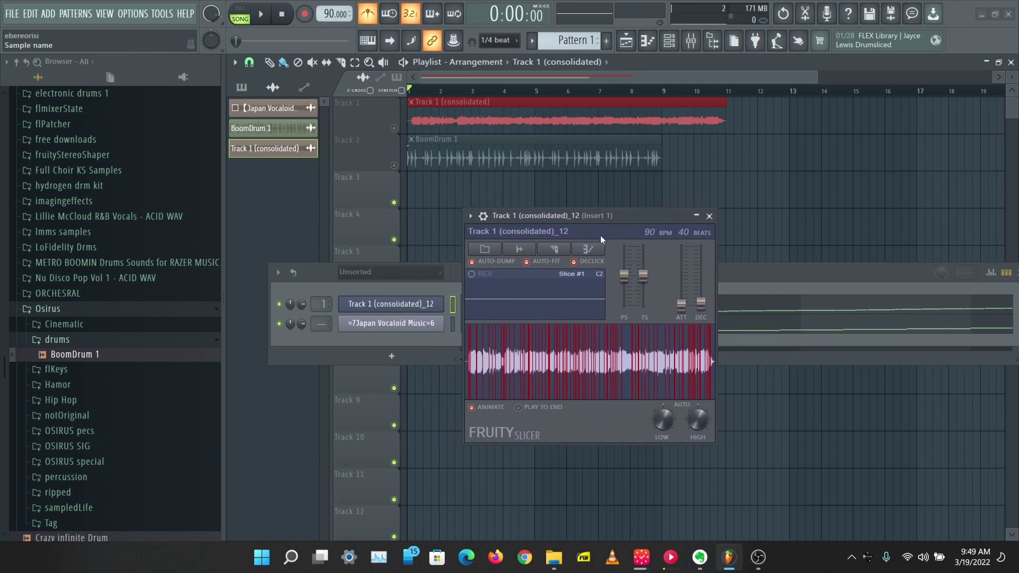
Set Fruity Slicer's slicing to No slicing so the vocal is unsliced
{"action": "left_click", "coordinate": [565, 255]}
{"action": "left_click", "coordinate": [550, 268]}
{"action": "left_click", "coordinate": [555, 251]}
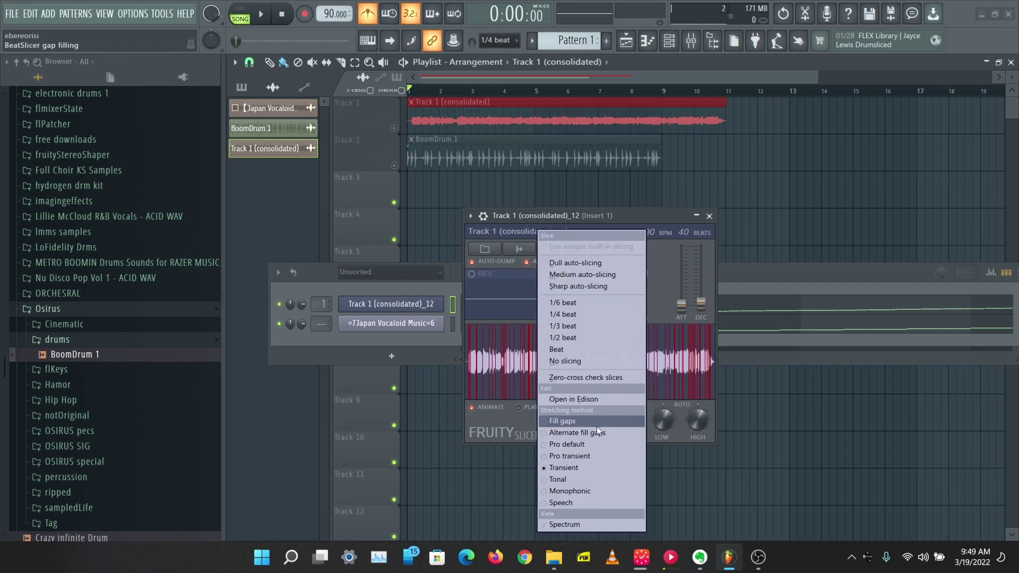
{"action": "left_click", "coordinate": [585, 367]}
{"action": "left_click", "coordinate": [557, 248]}
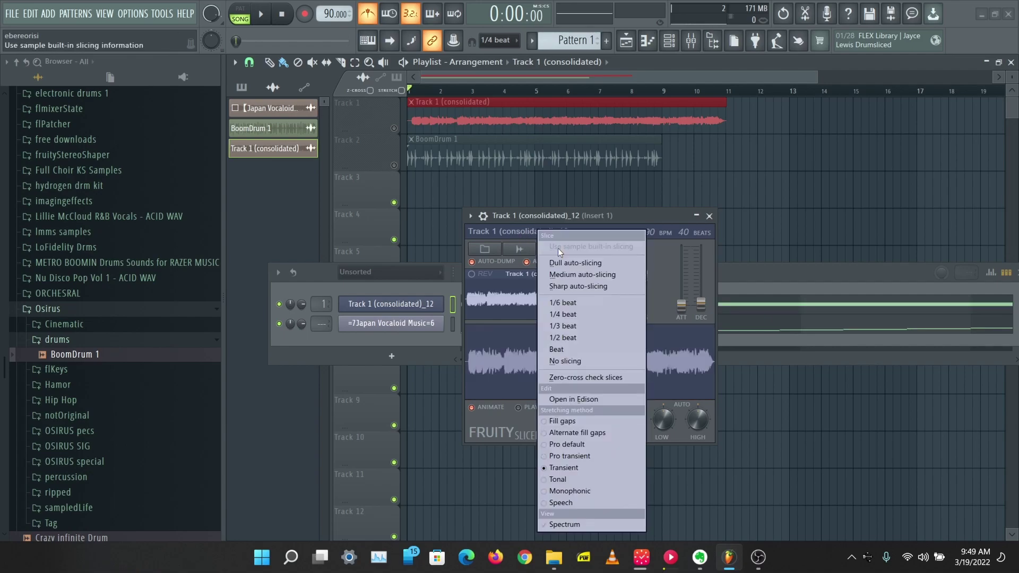
Slice the vocal on every beat and audition the beat slices from the keyboard
{"action": "left_click", "coordinate": [574, 350]}
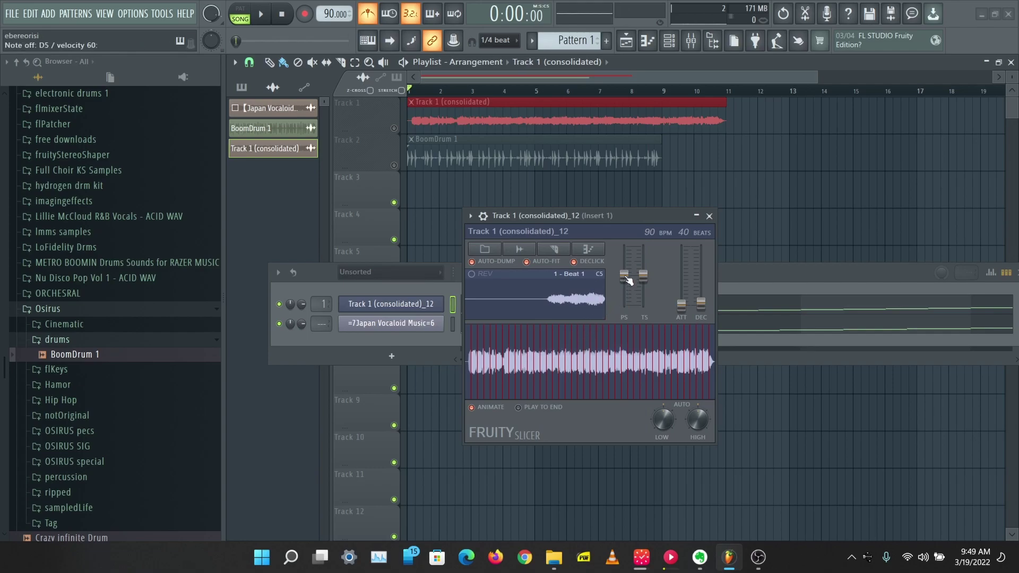
{"action": "key", "text": "x"}
{"action": "key", "text": "c"}
{"action": "key", "text": "c"}
{"action": "key", "text": "v"}
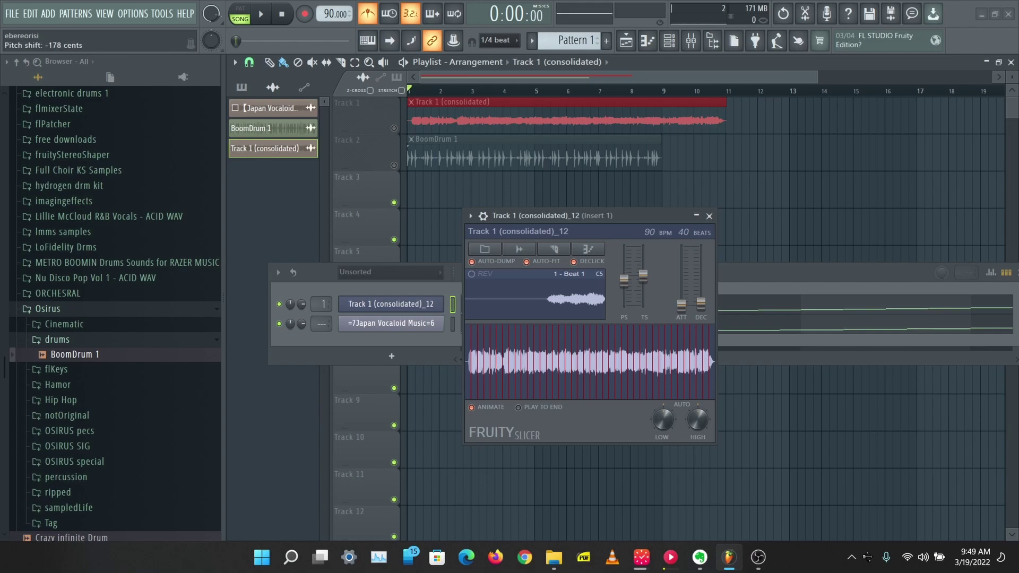
{"action": "key", "text": "c"}
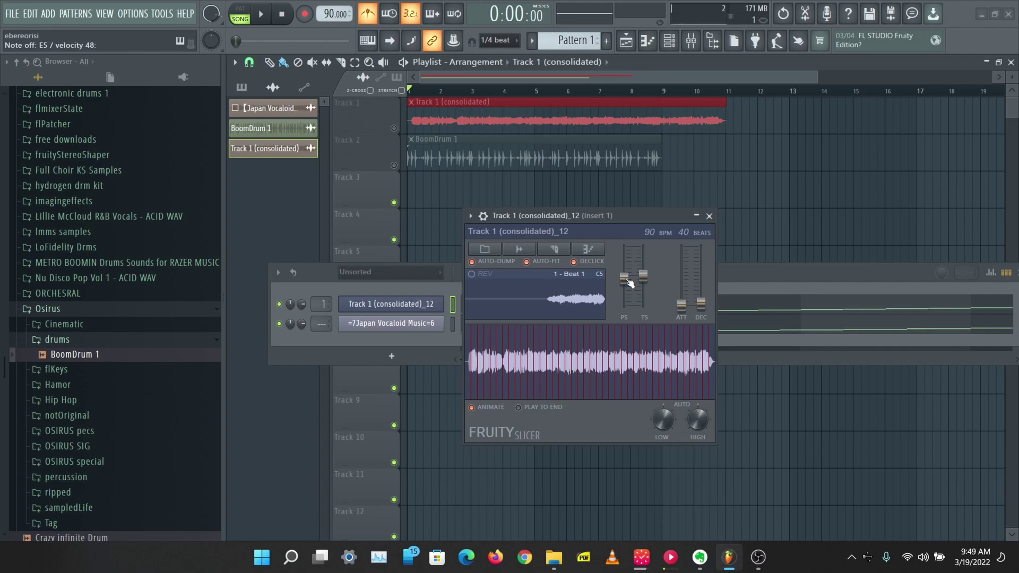
{"action": "key", "text": "c"}
{"action": "key", "text": "v"}
{"action": "key", "text": "b"}
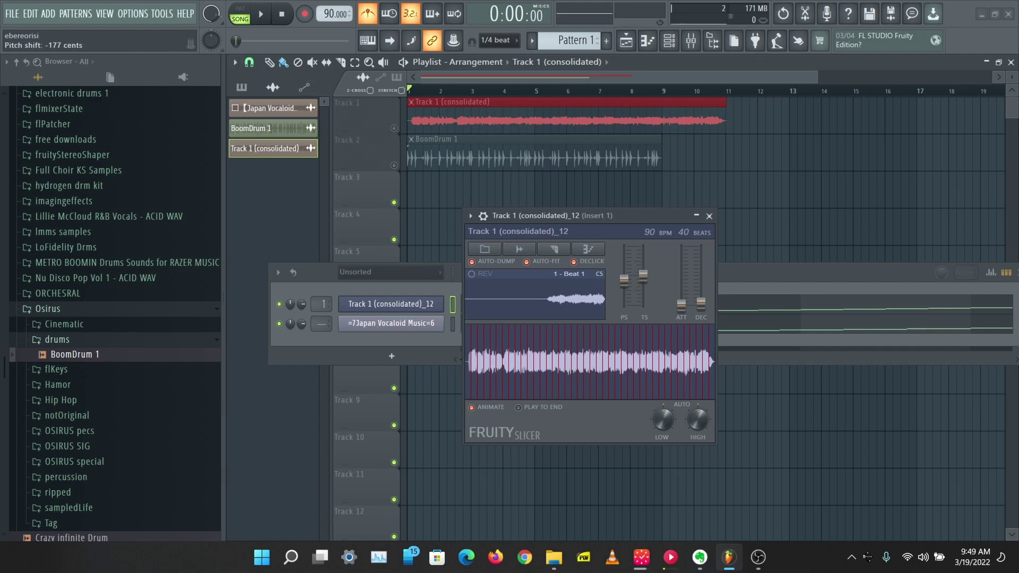
Pitch the slices down to about -200 cents and audition them again
{"action": "left_click_drag", "start_coordinate": [628, 283], "coordinate": [630, 286]}
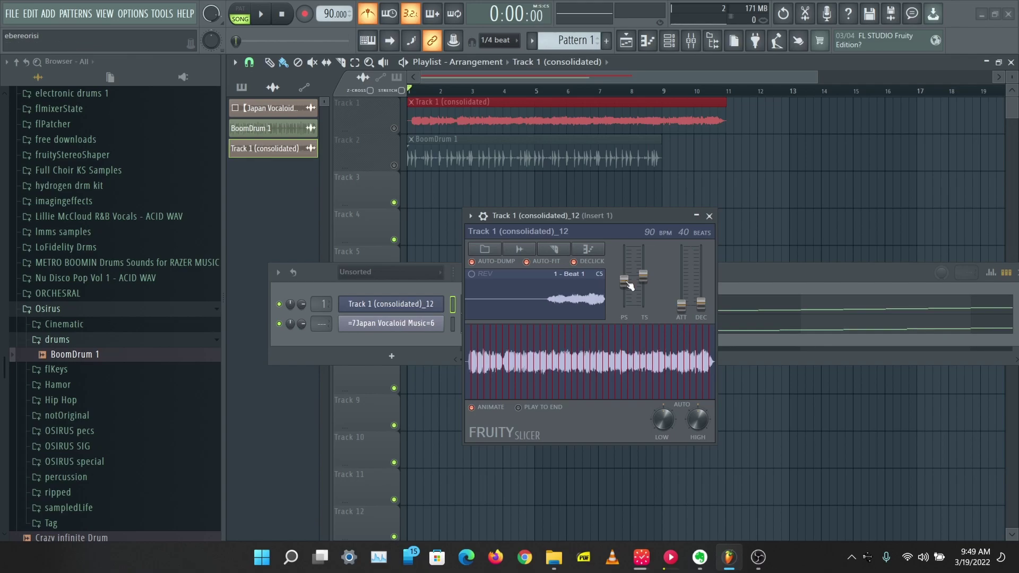
{"action": "key", "text": "b"}
{"action": "key", "text": "n"}
{"action": "key", "text": "m"}
{"action": "key", "text": "q"}
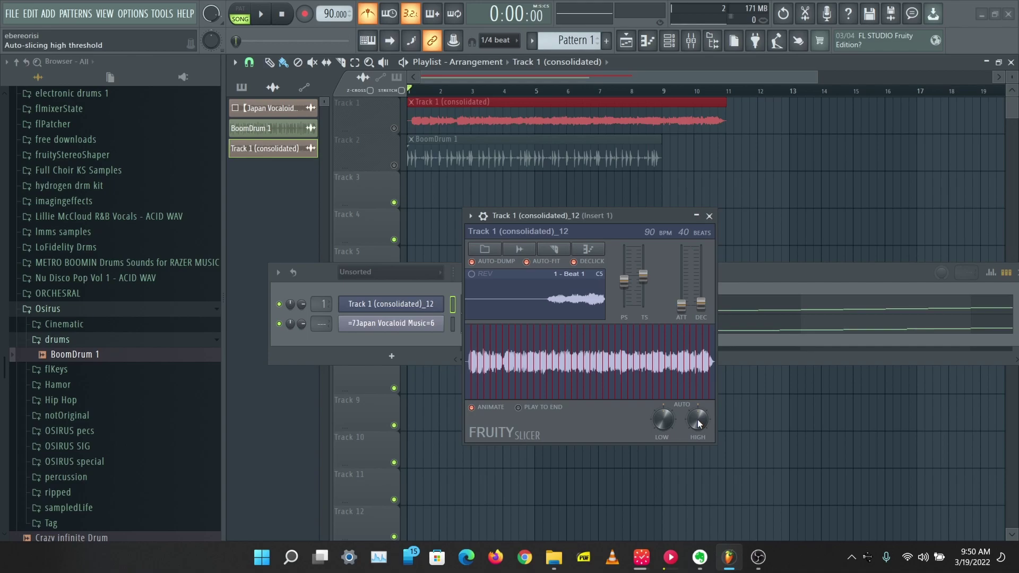
Lower the HIGH auto-slicing threshold and nudge LOW until 16 slices are found
{"action": "left_click_drag", "start_coordinate": [676, 421], "coordinate": [655, 422]}
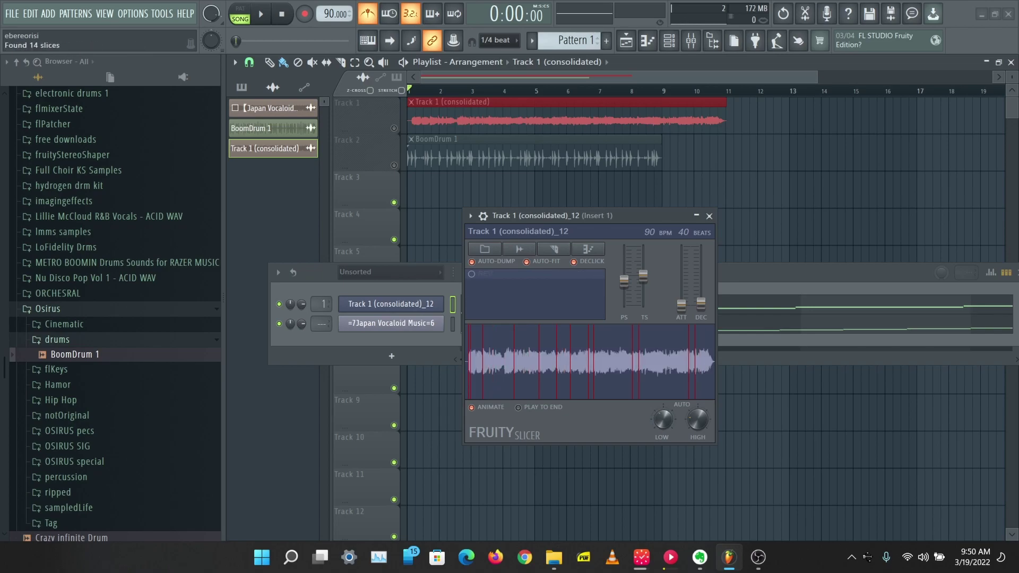
{"action": "left_click_drag", "start_coordinate": [658, 423], "coordinate": [662, 423]}
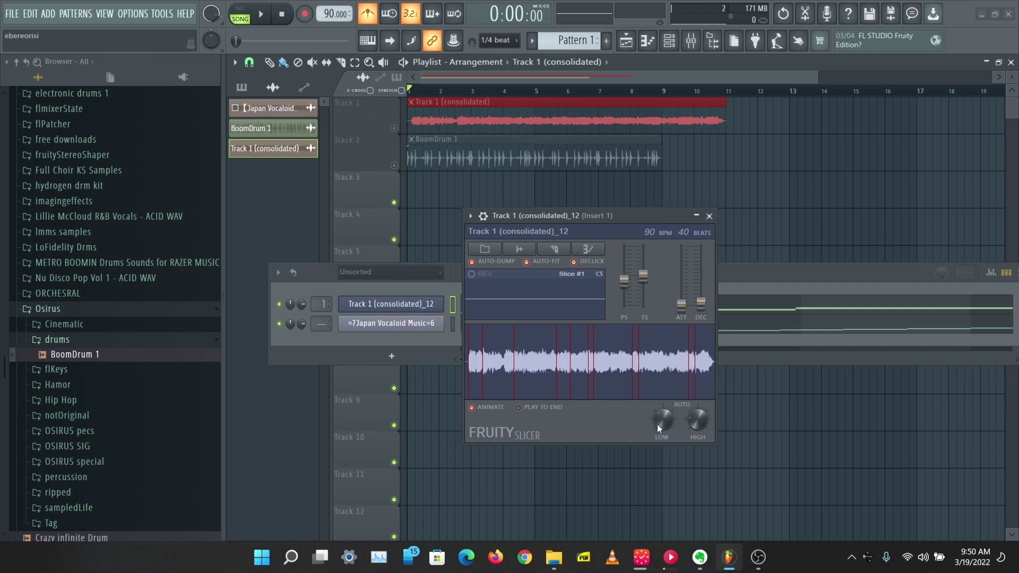
Unmute BoomDrum 1 and check the slice notes of the consolidated and Japan Vocaloid Music channels
{"action": "left_click", "coordinate": [395, 165]}
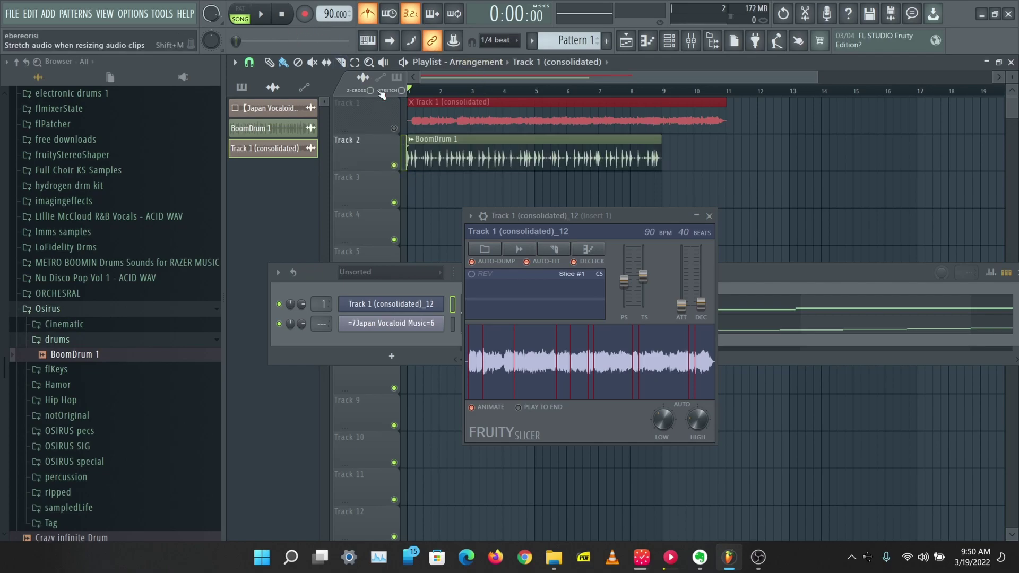
{"action": "left_click", "coordinate": [451, 306]}
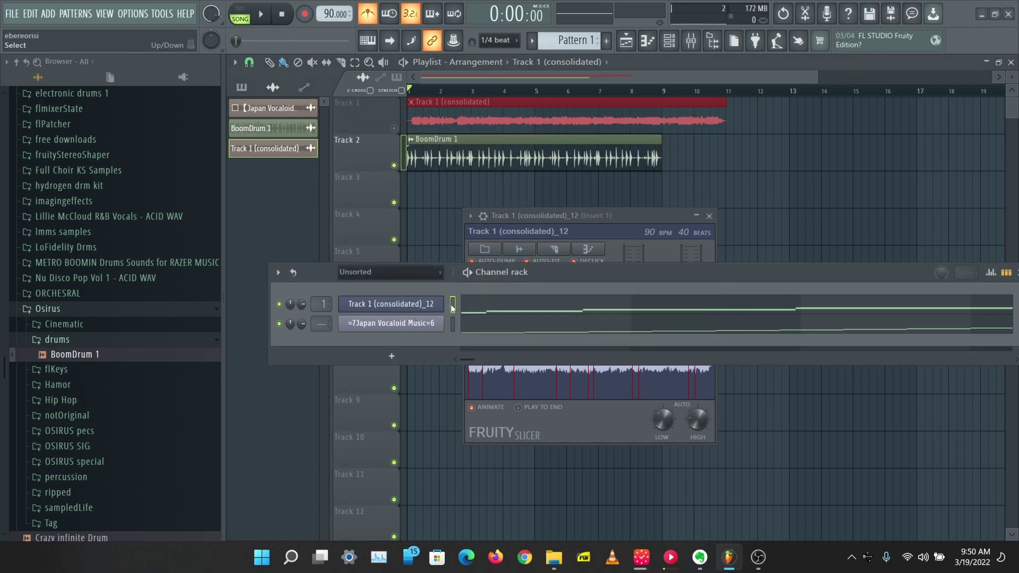
{"action": "left_click", "coordinate": [492, 309]}
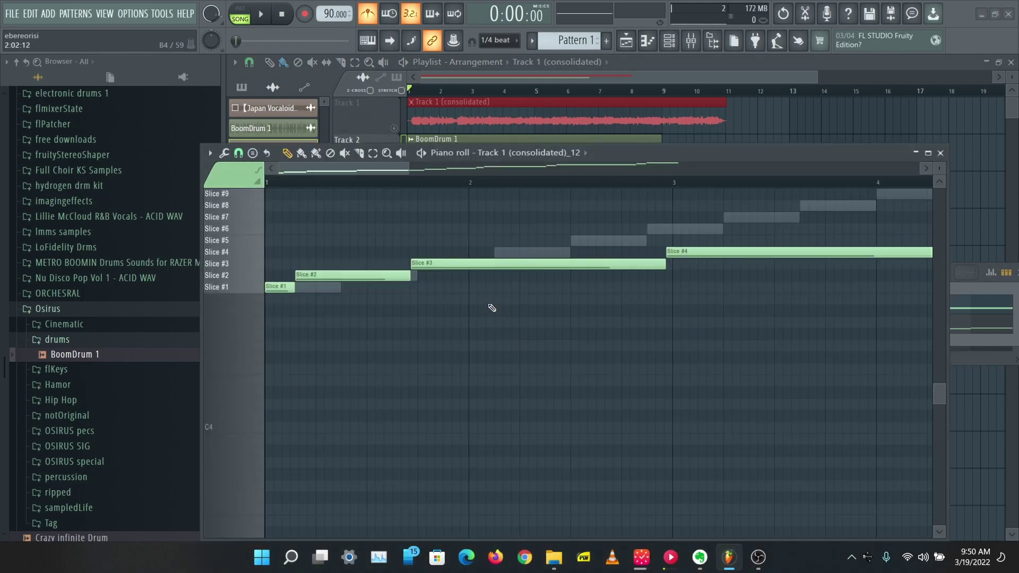
{"action": "left_click", "coordinate": [941, 153]}
{"action": "left_click", "coordinate": [503, 331]}
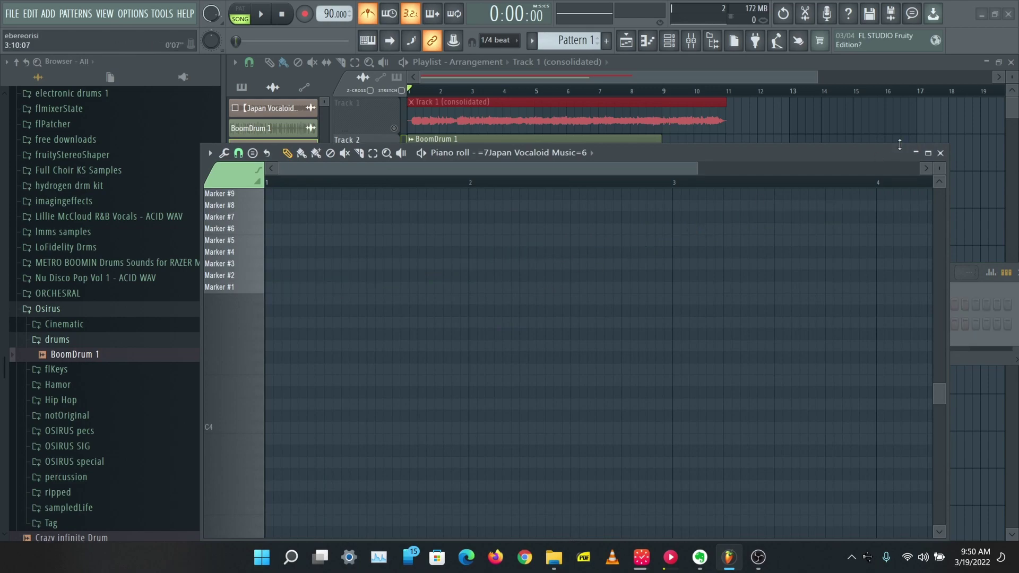
{"action": "left_click", "coordinate": [940, 154]}
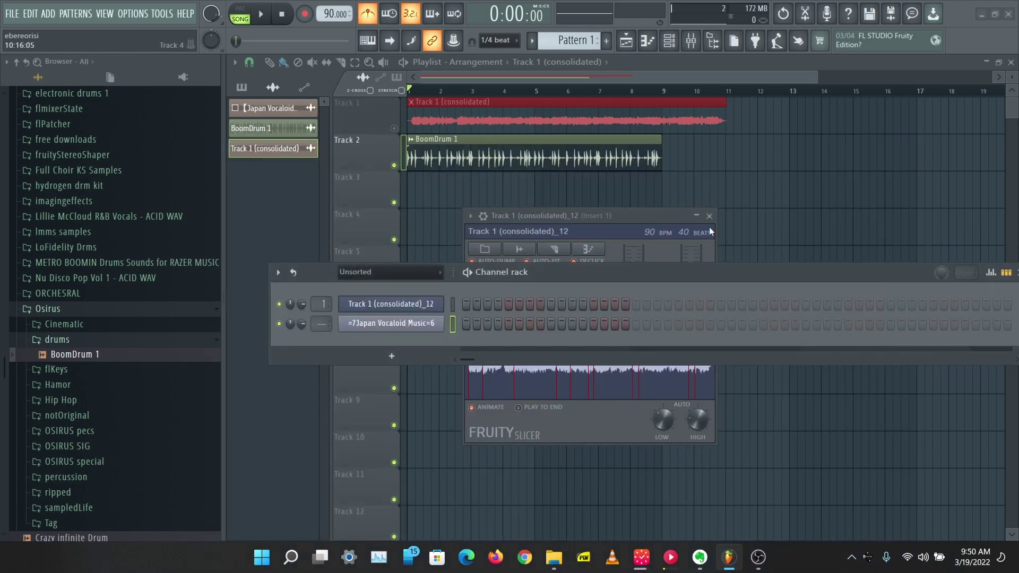
Bring the consolidated vocal's Fruity Slicer window back to the front
{"action": "left_click", "coordinate": [431, 311]}
{"action": "left_click", "coordinate": [424, 308]}
{"action": "left_click", "coordinate": [455, 311]}
{"action": "left_click", "coordinate": [550, 215]}
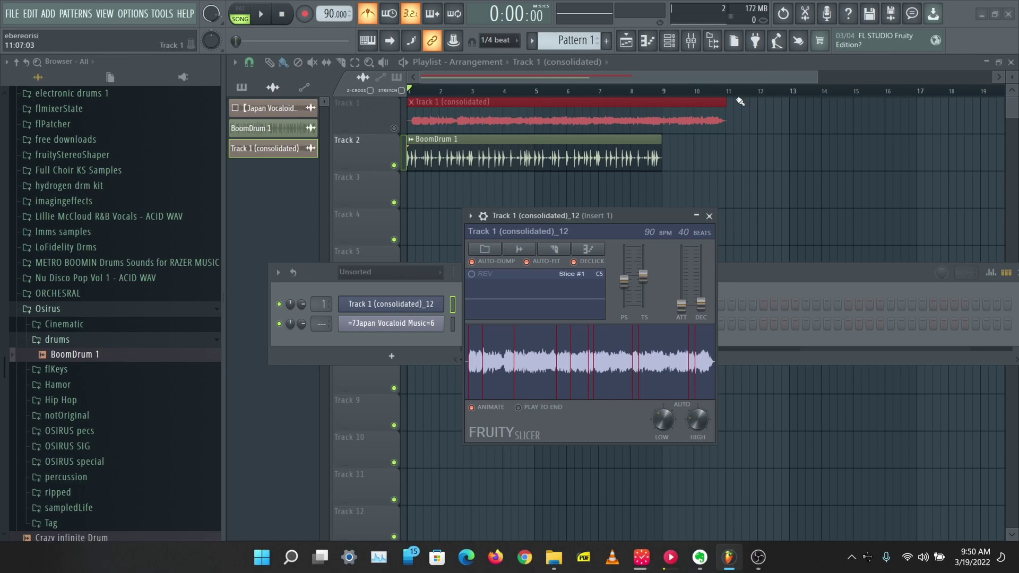
Delete the Track 1 (consolidated) clip from the playlist and play the remaining BoomDrum 1 loop
{"action": "right_click", "coordinate": [704, 111]}
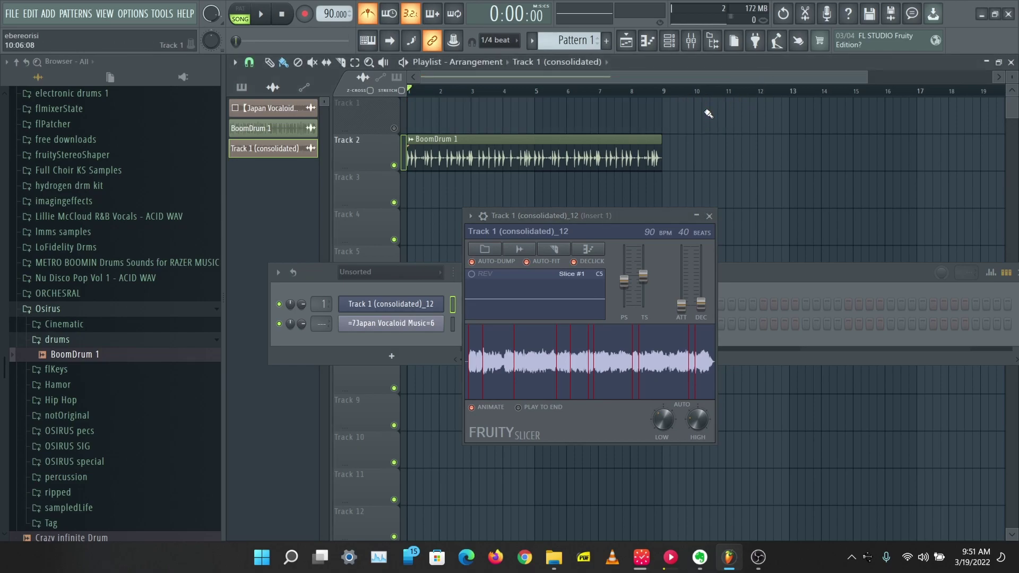
{"action": "key", "text": "space"}
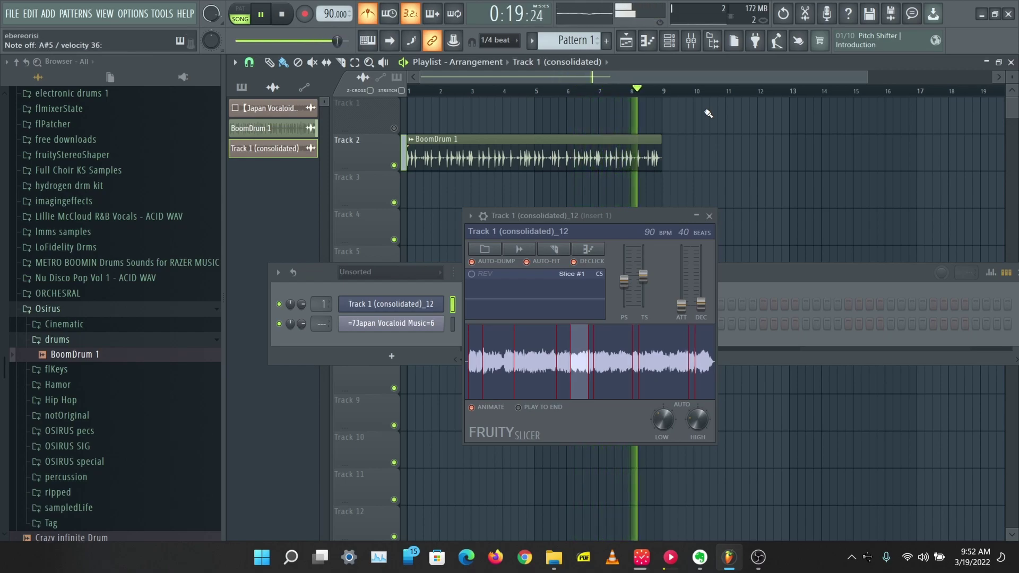
{"action": "key", "text": "space"}
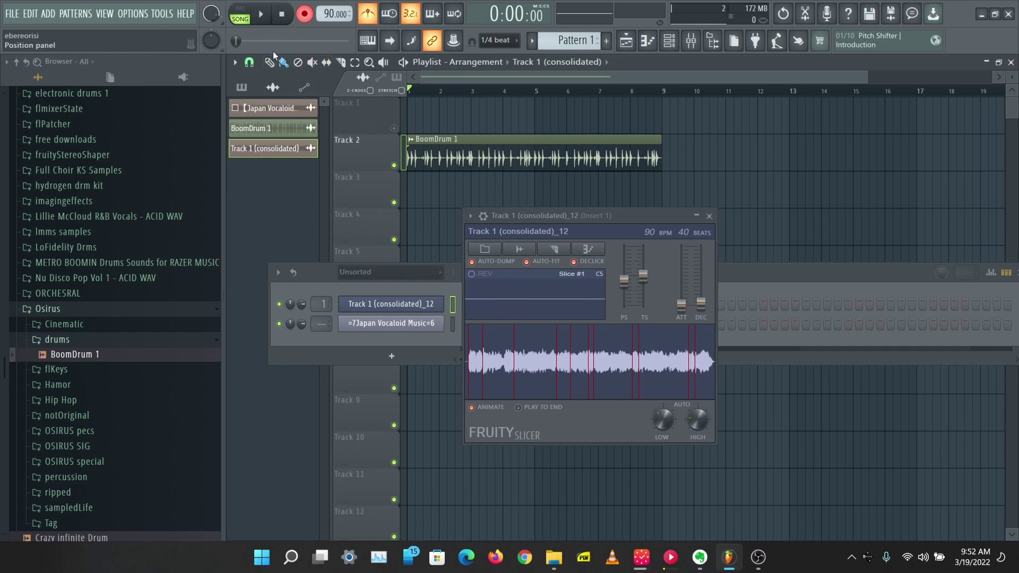
Paint Pattern 1 on Track 3 from bar 1 to bar 9 and play the song
{"action": "left_click", "coordinate": [243, 88]}
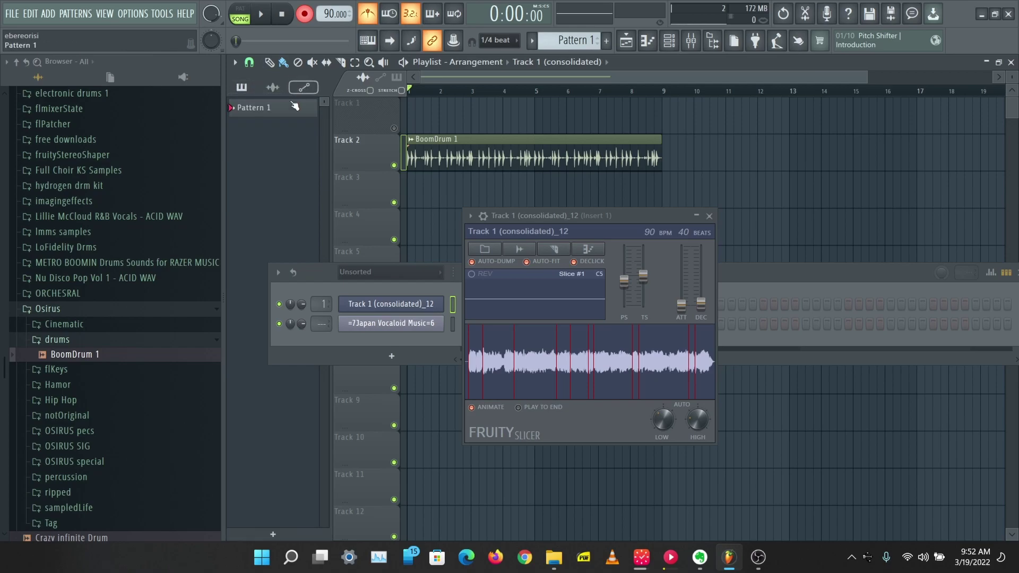
{"action": "left_click", "coordinate": [413, 193]}
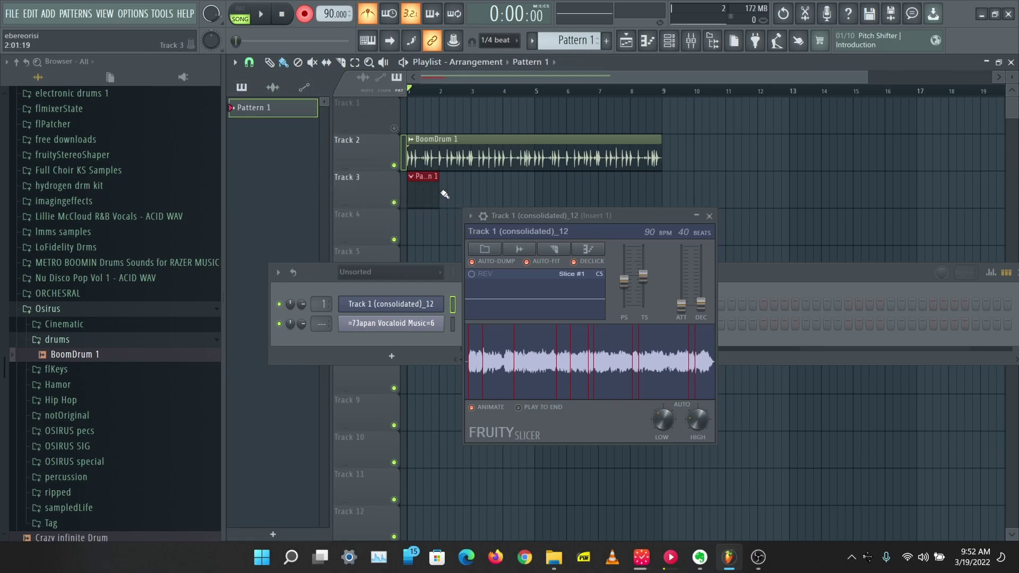
{"action": "left_click_drag", "start_coordinate": [439, 194], "coordinate": [644, 197]}
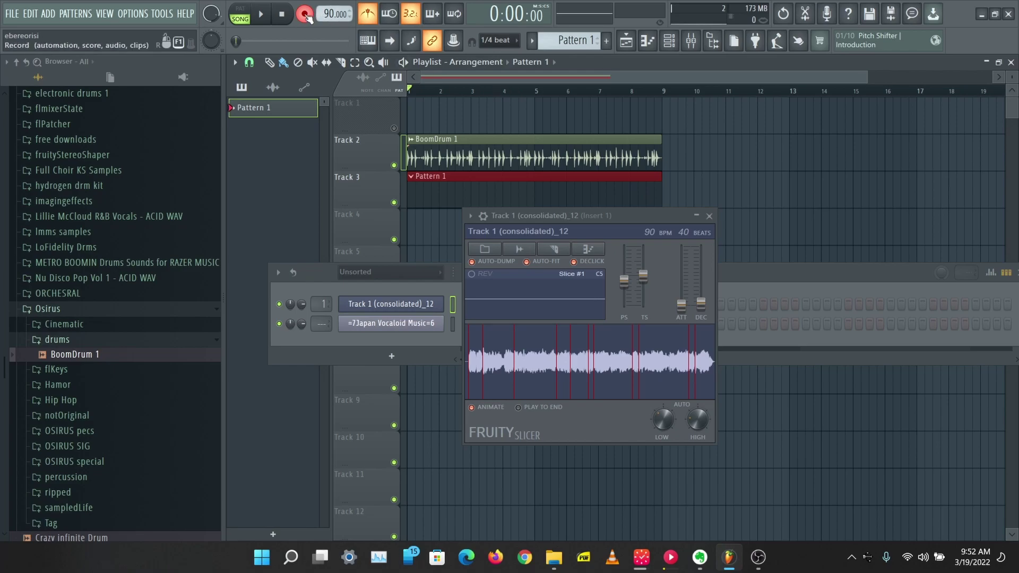
{"action": "left_click", "coordinate": [261, 15]}
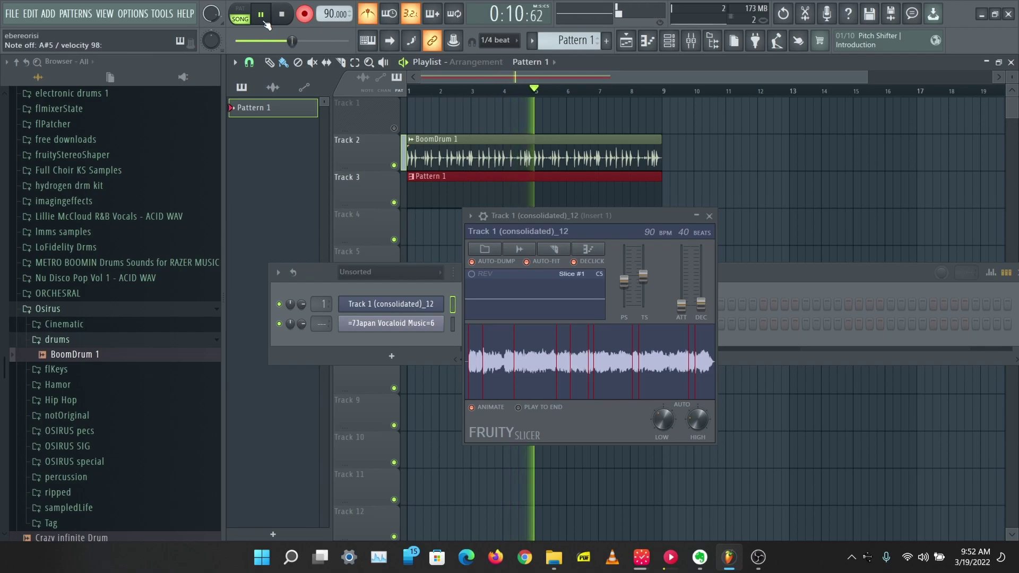
Stop playback, close Fruity Slicer, and open Pattern 1's vocal slice notes in the piano roll
{"action": "key", "text": "space"}
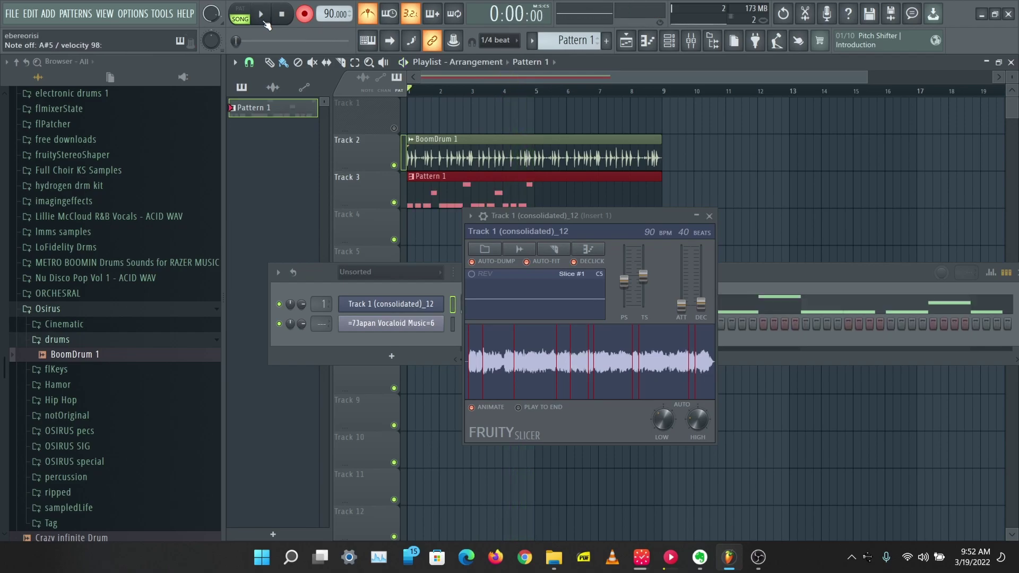
{"action": "left_click", "coordinate": [708, 217]}
{"action": "left_click", "coordinate": [580, 301]}
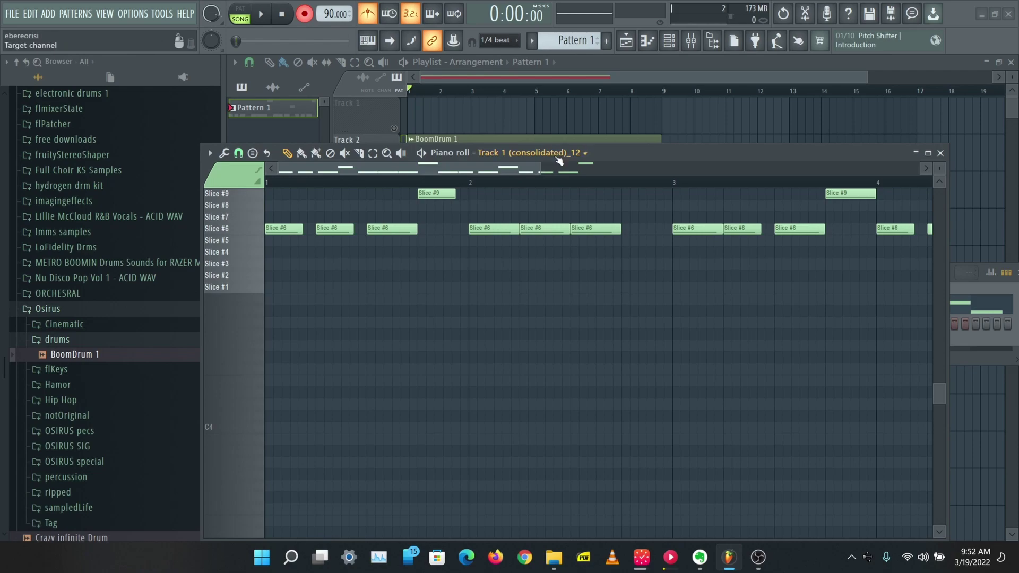
{"action": "left_click_drag", "start_coordinate": [608, 152], "coordinate": [603, 218]}
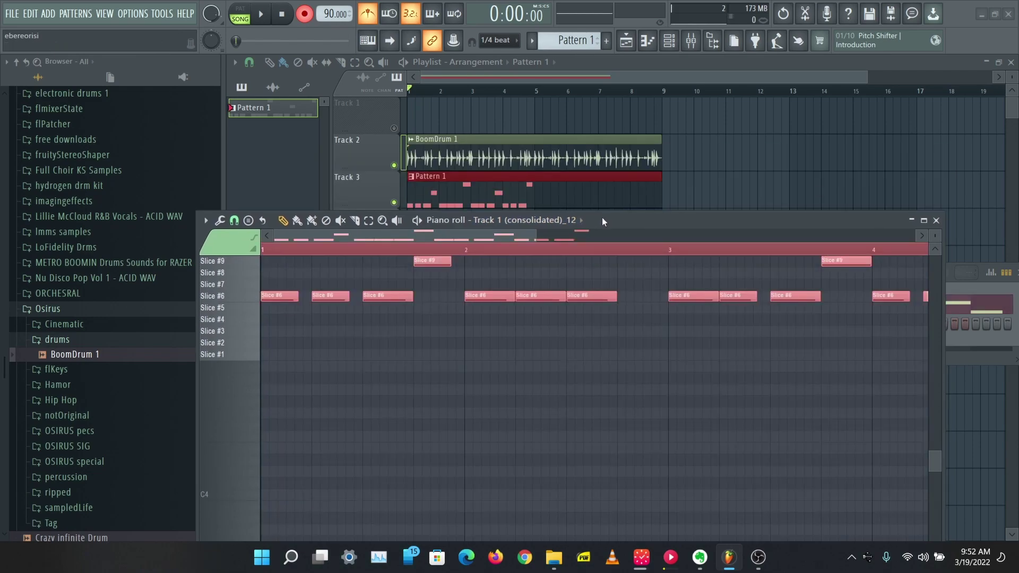
Quantize the slice notes with Alt+Q, audition them, and draw a new Slice #11 note
{"action": "key", "text": "alt+q"}
{"action": "left_click_drag", "start_coordinate": [493, 176], "coordinate": [512, 217]}
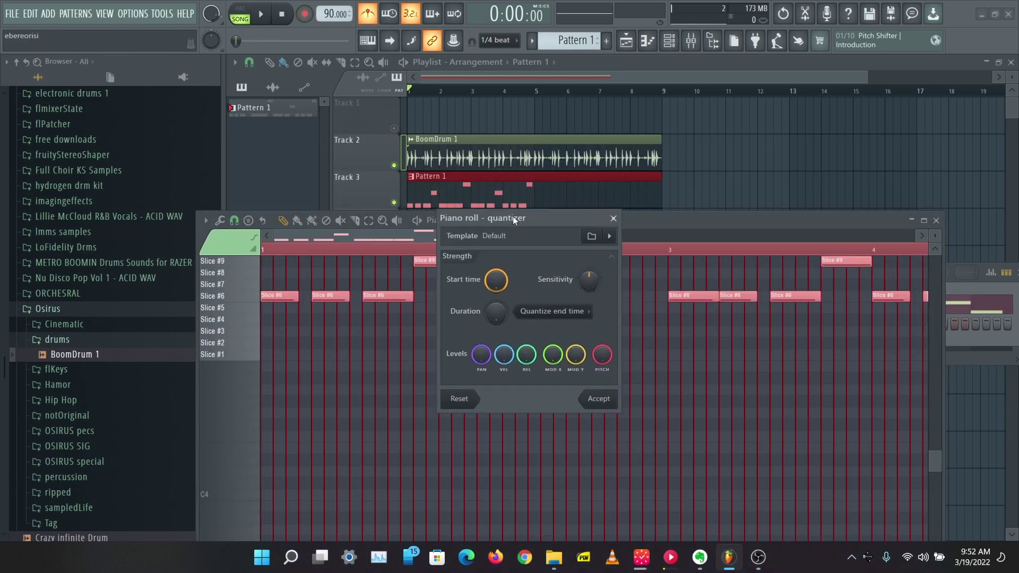
{"action": "key", "text": "space"}
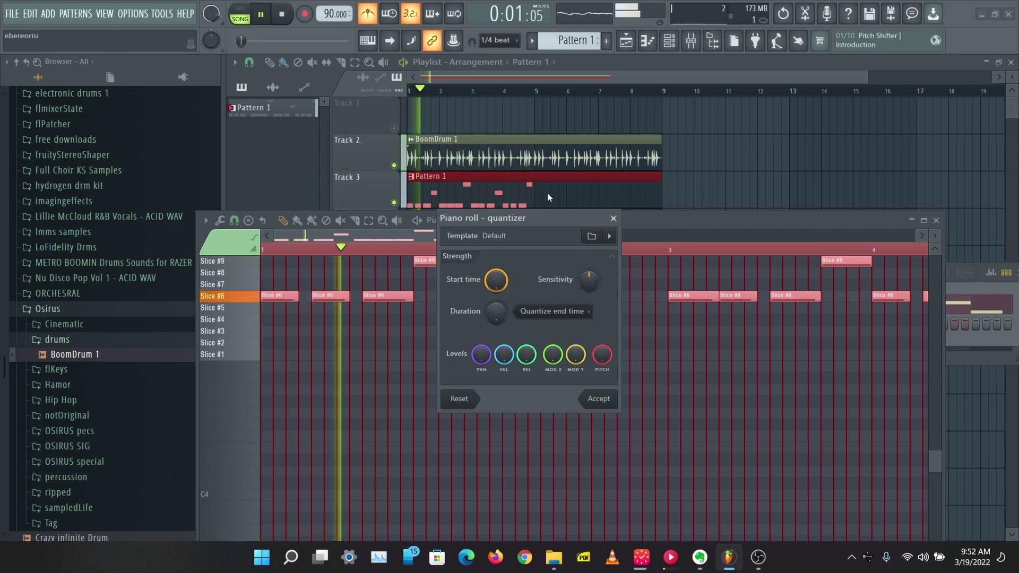
{"action": "left_click", "coordinate": [615, 218]}
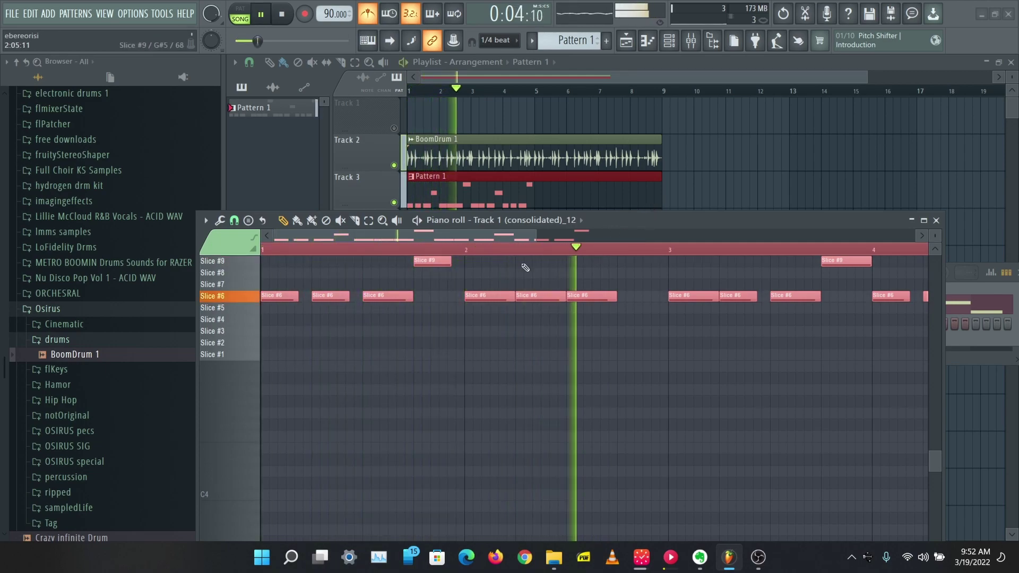
{"action": "scroll", "coordinate": [631, 345], "scroll_direction": "up", "scroll_amount": 4}
{"action": "left_click", "coordinate": [641, 376]}
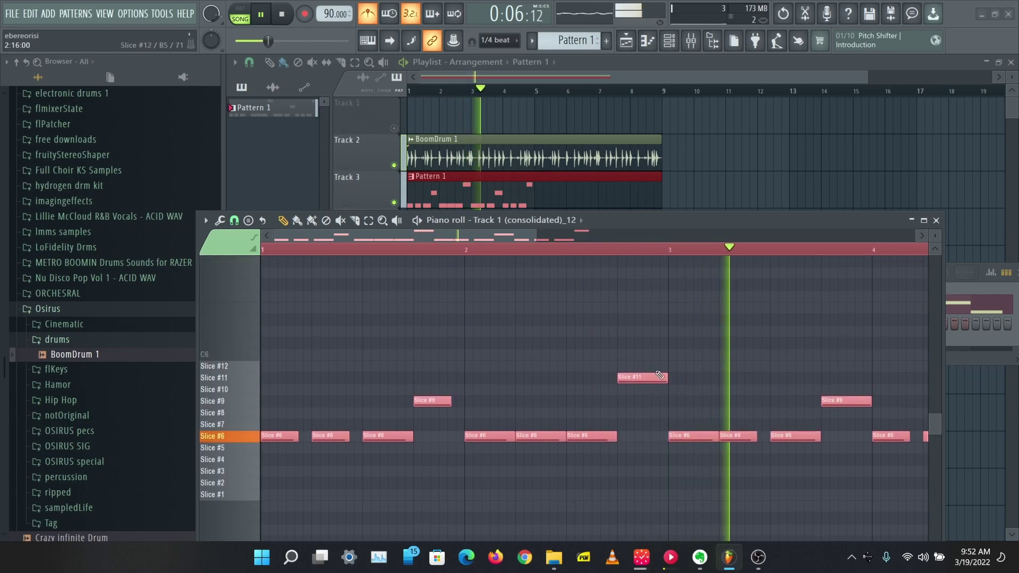
Lengthen several Slice #6, Slice #9 and Slice #11 notes while auditioning the pattern
{"action": "key", "text": "space"}
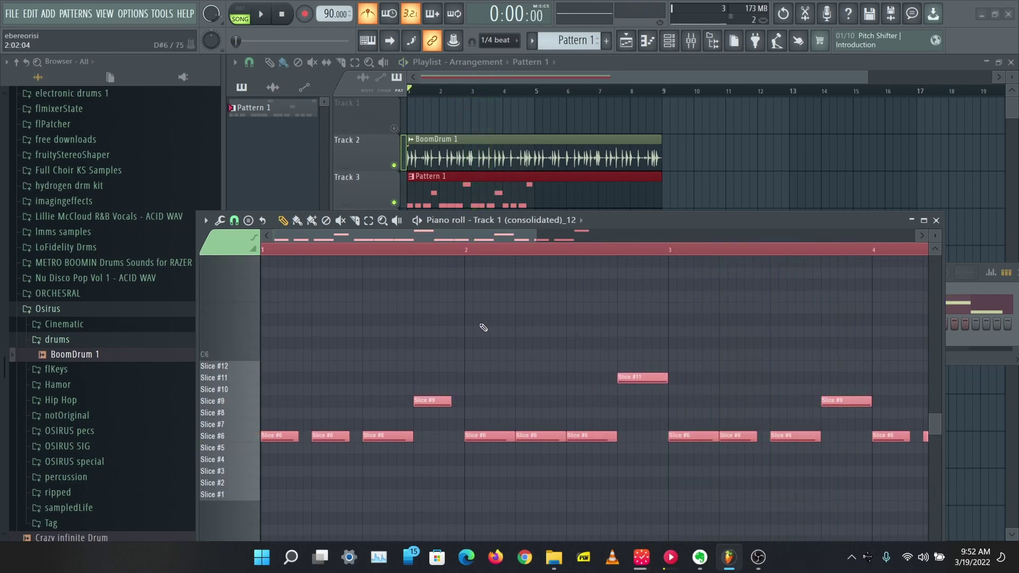
{"action": "key", "text": "ctrl+d"}
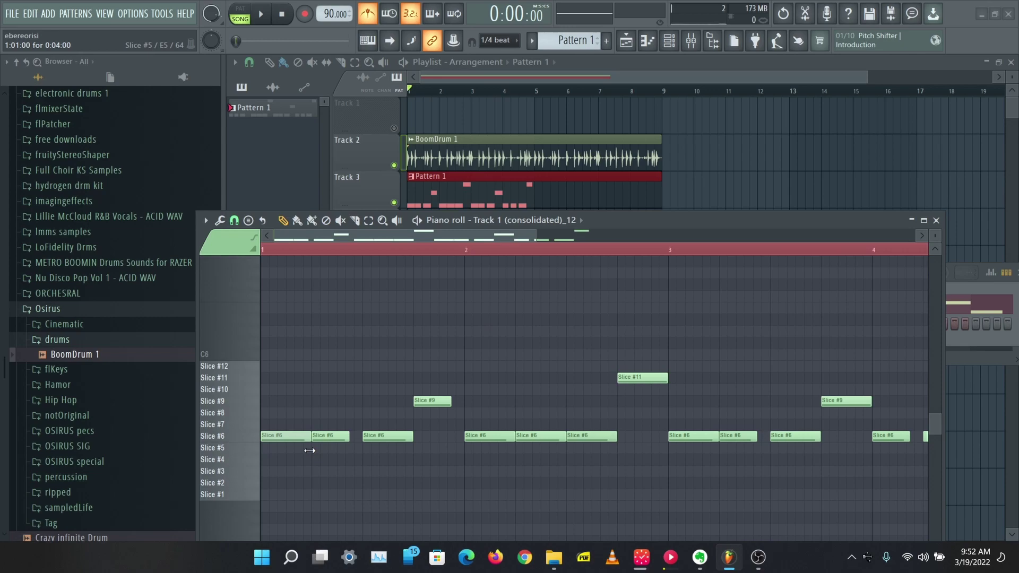
{"action": "key", "text": "space"}
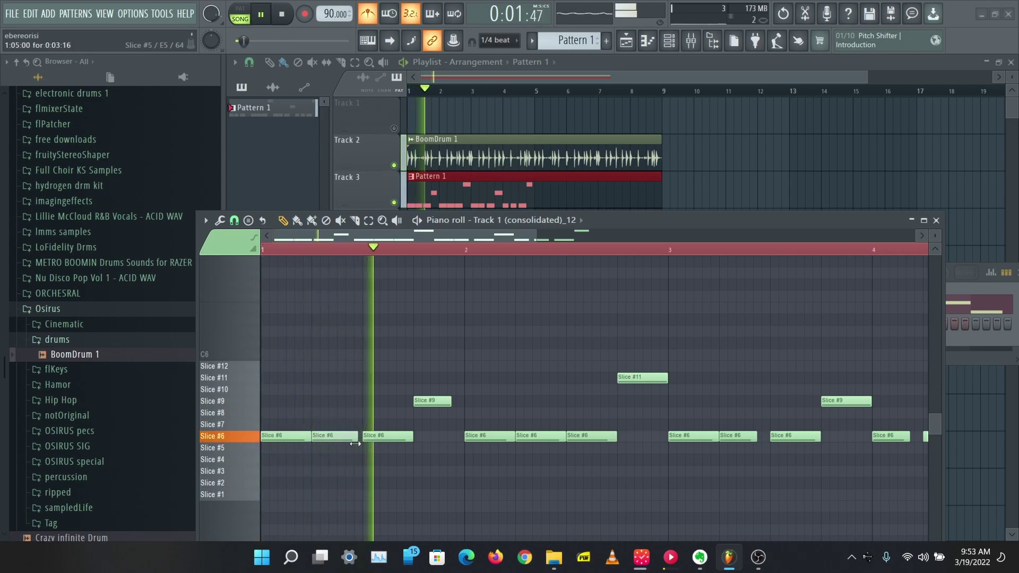
{"action": "left_click_drag", "start_coordinate": [349, 437], "coordinate": [358, 448]}
{"action": "key", "text": "space"}
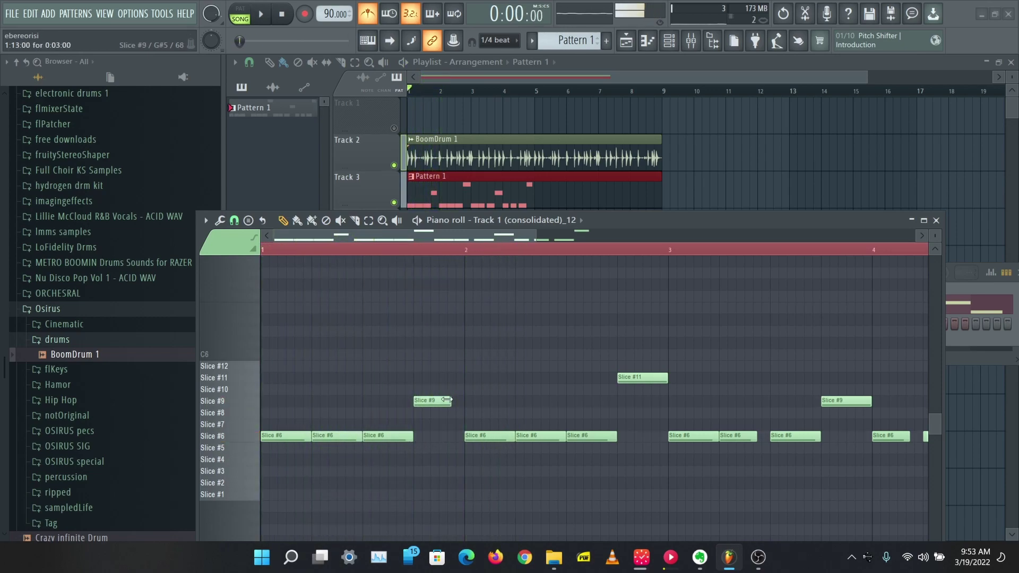
{"action": "key", "text": "space"}
{"action": "left_click_drag", "start_coordinate": [454, 401], "coordinate": [468, 402]}
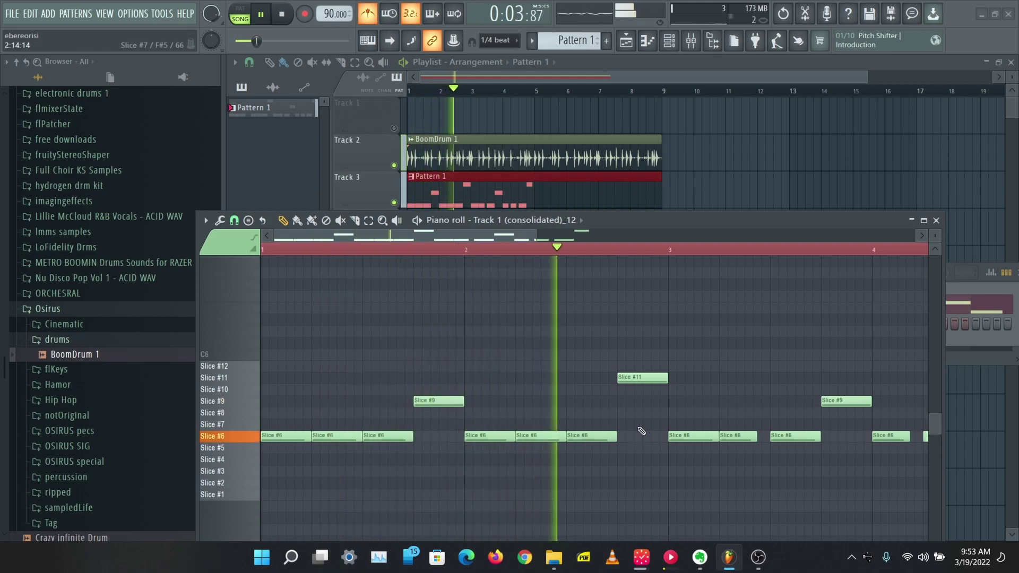
{"action": "left_click_drag", "start_coordinate": [501, 238], "coordinate": [544, 238]}
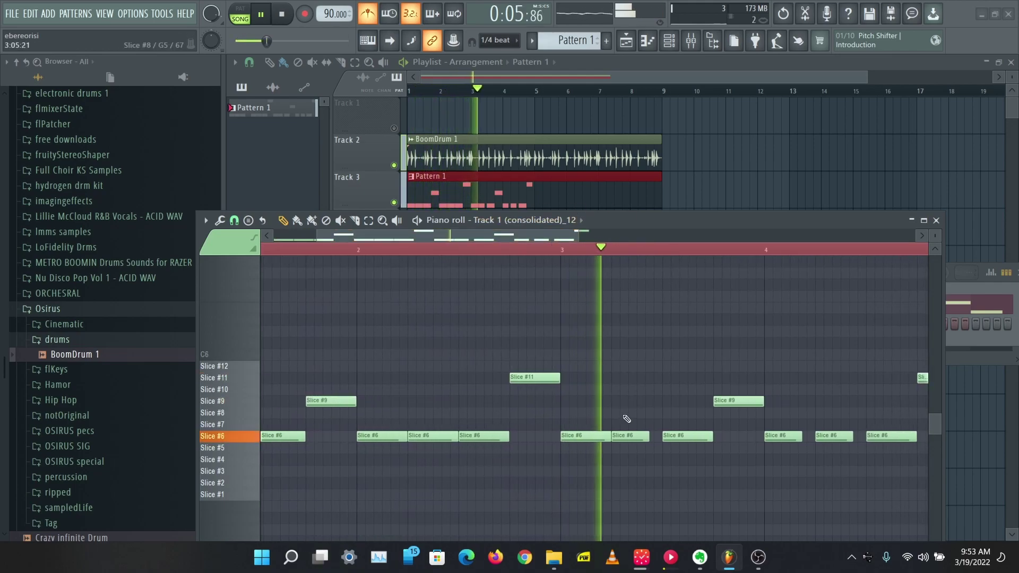
{"action": "left_click_drag", "start_coordinate": [648, 437], "coordinate": [661, 437]}
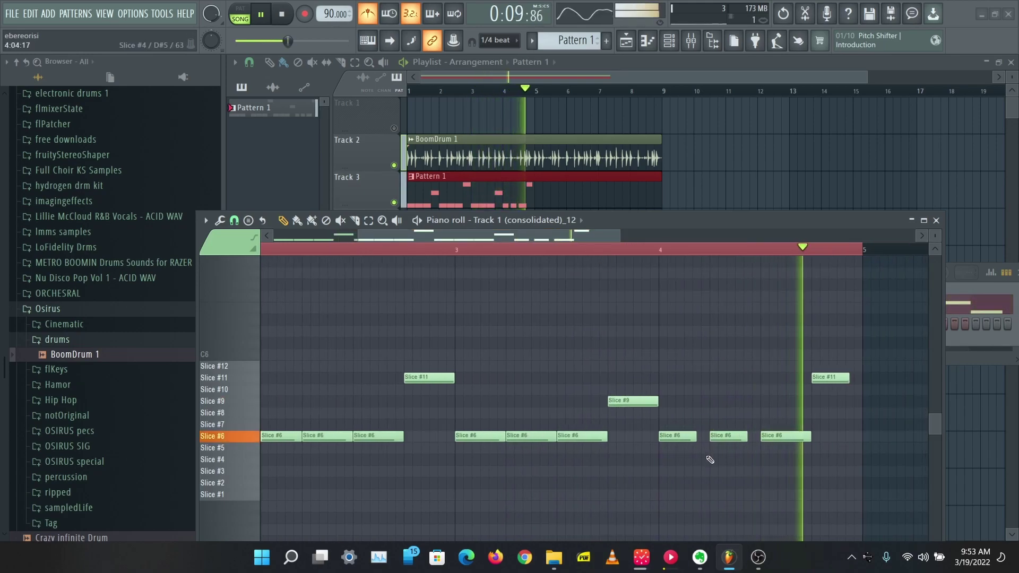
{"action": "left_click_drag", "start_coordinate": [695, 439], "coordinate": [758, 438]}
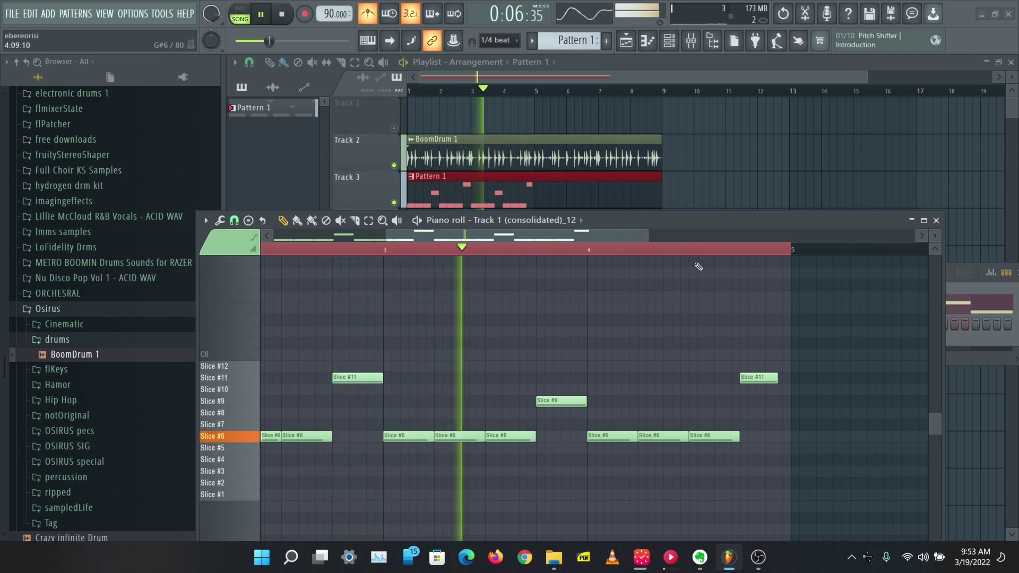
{"action": "left_click_drag", "start_coordinate": [776, 378], "coordinate": [790, 382]}
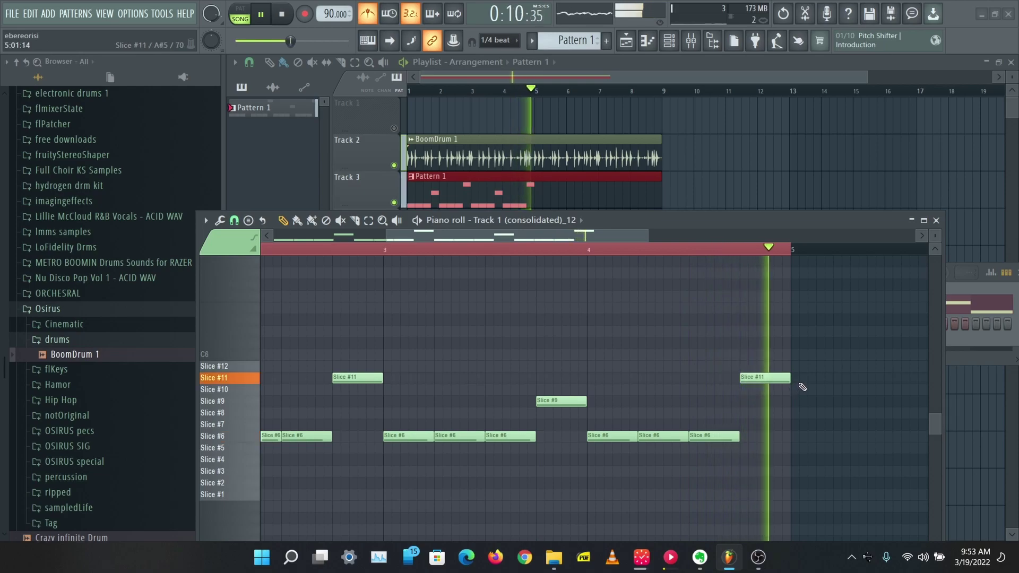
{"action": "key", "text": "space"}
Trim Pattern 1 on Track 3 to end at bar 5, duplicate it, and reopen Slicex
{"action": "left_click_drag", "start_coordinate": [658, 179], "coordinate": [566, 181]}
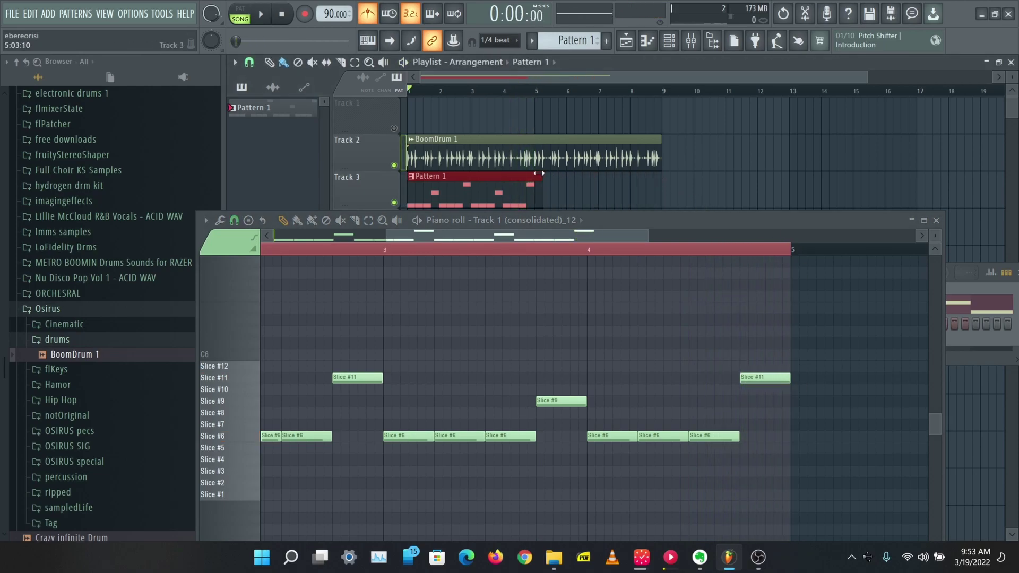
{"action": "key", "text": "ctrl+b"}
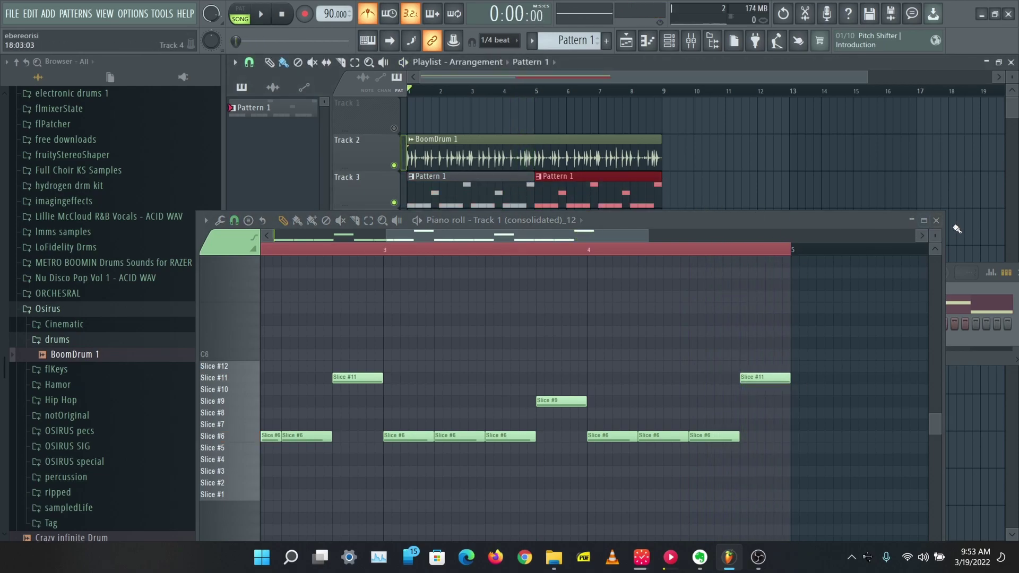
{"action": "left_click", "coordinate": [936, 220]}
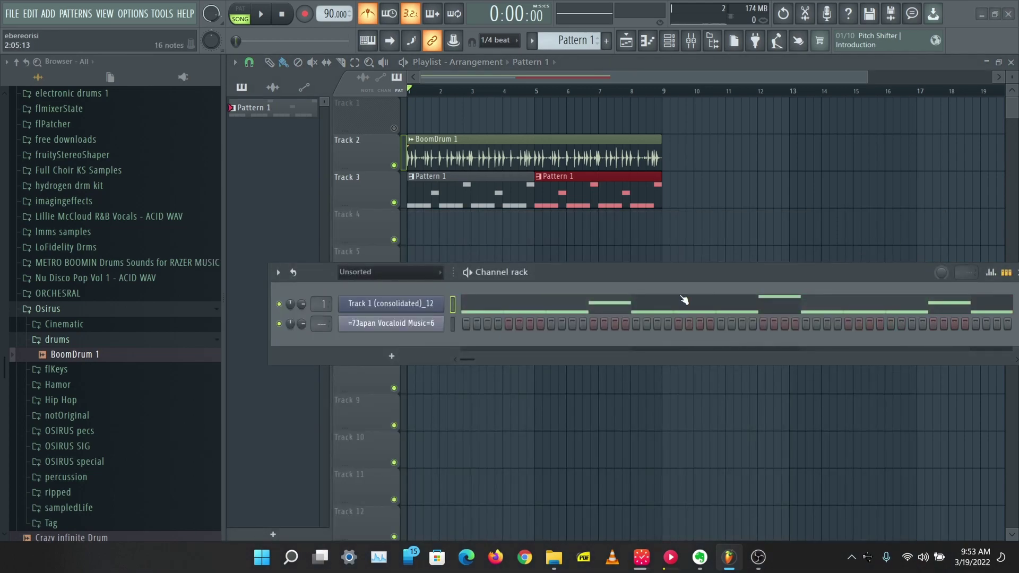
{"action": "left_click", "coordinate": [404, 332]}
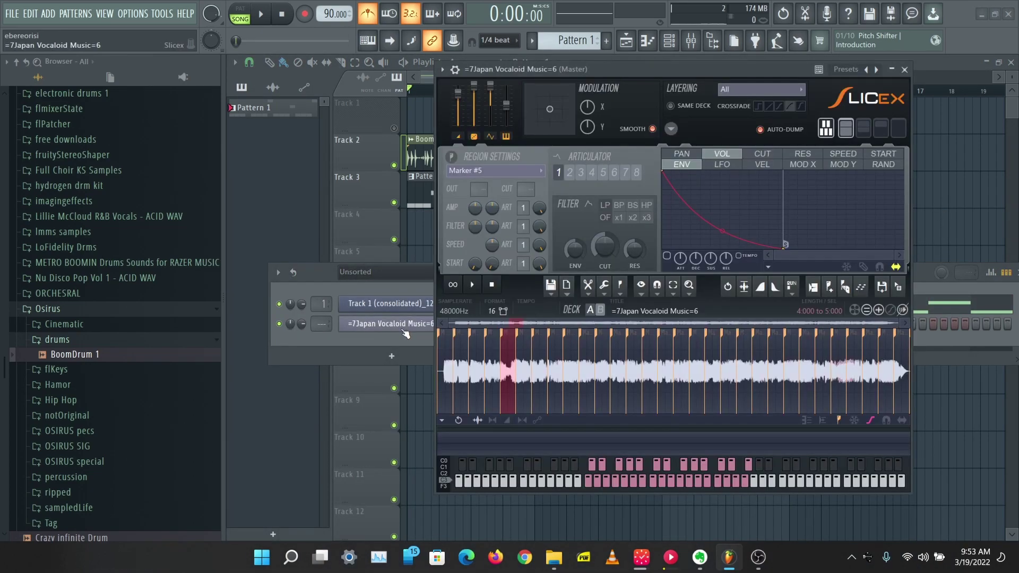
Try re-slicing the vocal into 34 slices, then clear the loaded sample from Slicex
{"action": "left_click", "coordinate": [846, 289]}
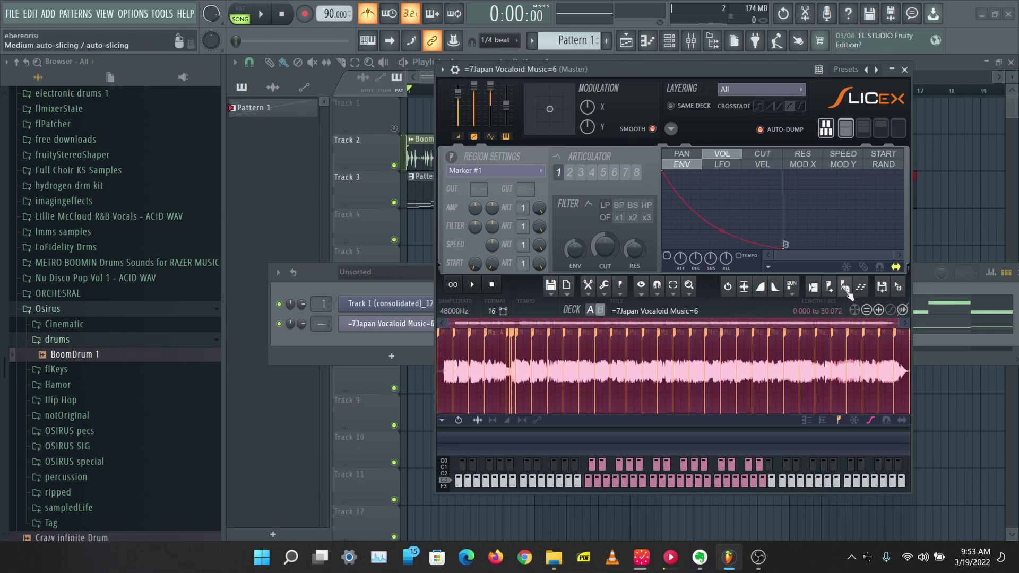
{"action": "right_click", "coordinate": [845, 291]}
{"action": "left_click", "coordinate": [792, 351]}
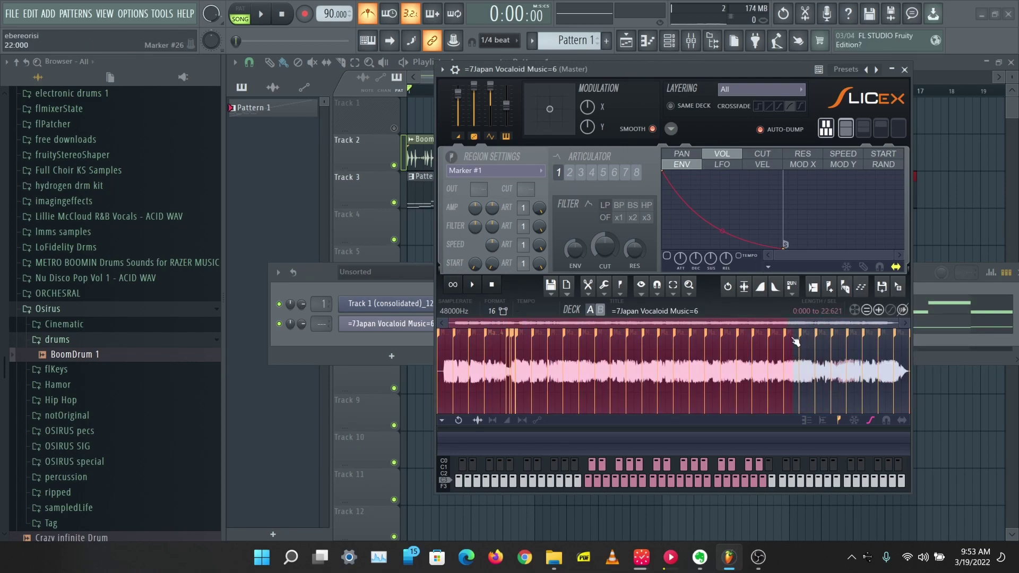
{"action": "key", "text": "ctrl+z"}
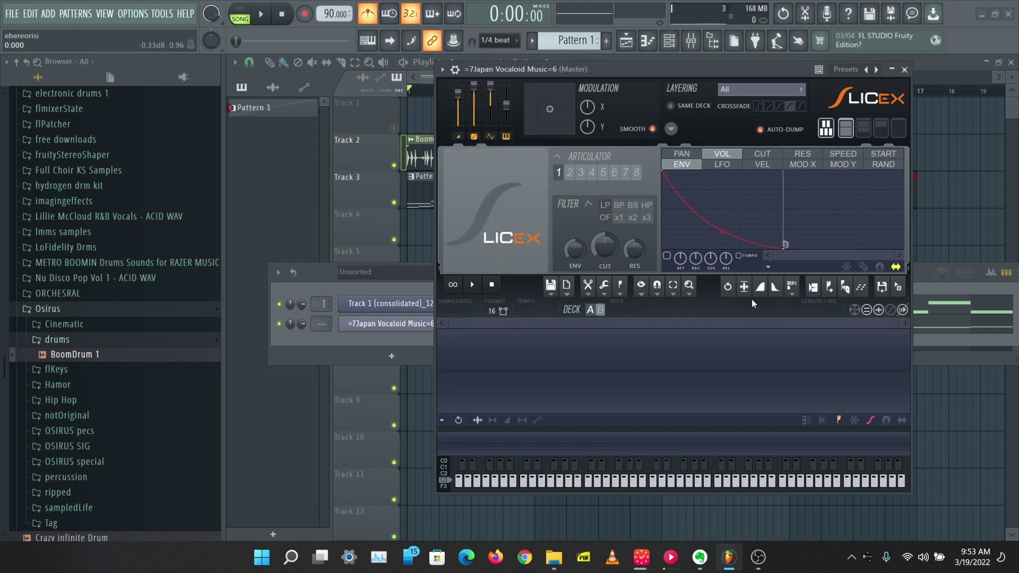
Load the Track 1 (consolidated) audio clip from the picker into Slicex
{"action": "left_click", "coordinate": [273, 87]}
{"action": "left_click", "coordinate": [290, 108]}
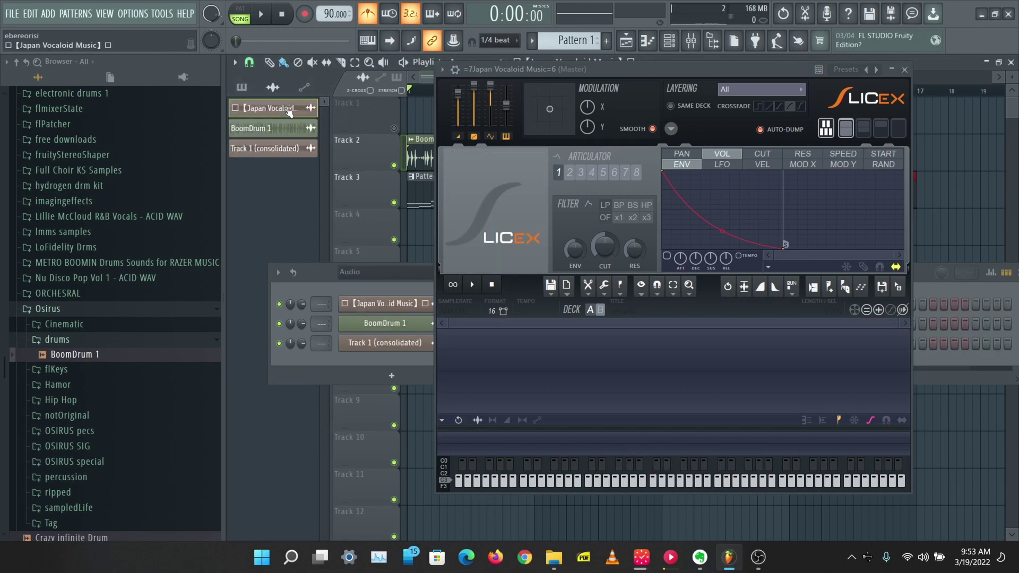
{"action": "left_click_drag", "start_coordinate": [278, 149], "coordinate": [484, 364]}
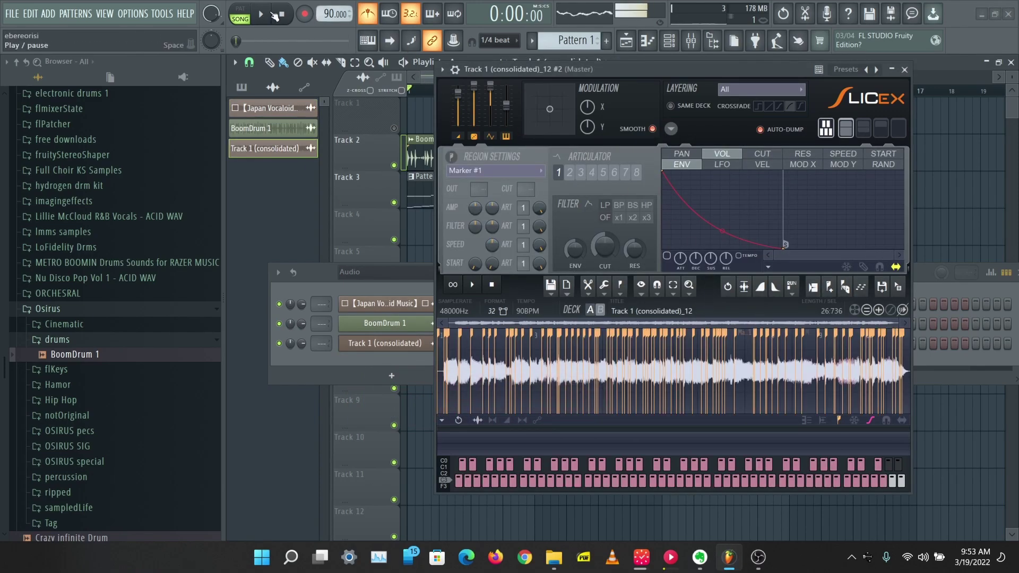
Re-slice the clip with Large grid-slicing and delete Marker #2 to merge the first two slices
{"action": "left_click", "coordinate": [842, 287]}
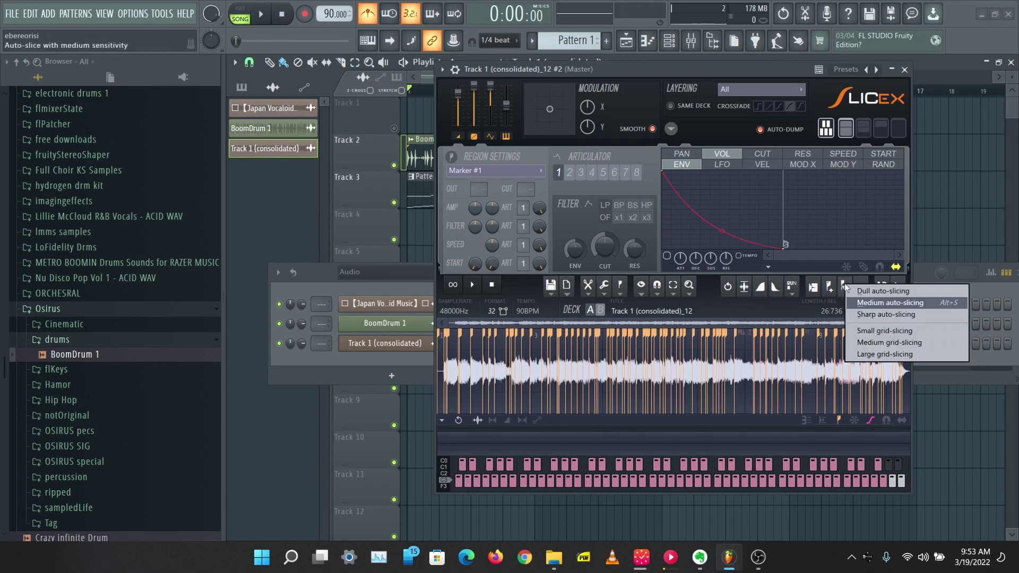
{"action": "left_click", "coordinate": [882, 354]}
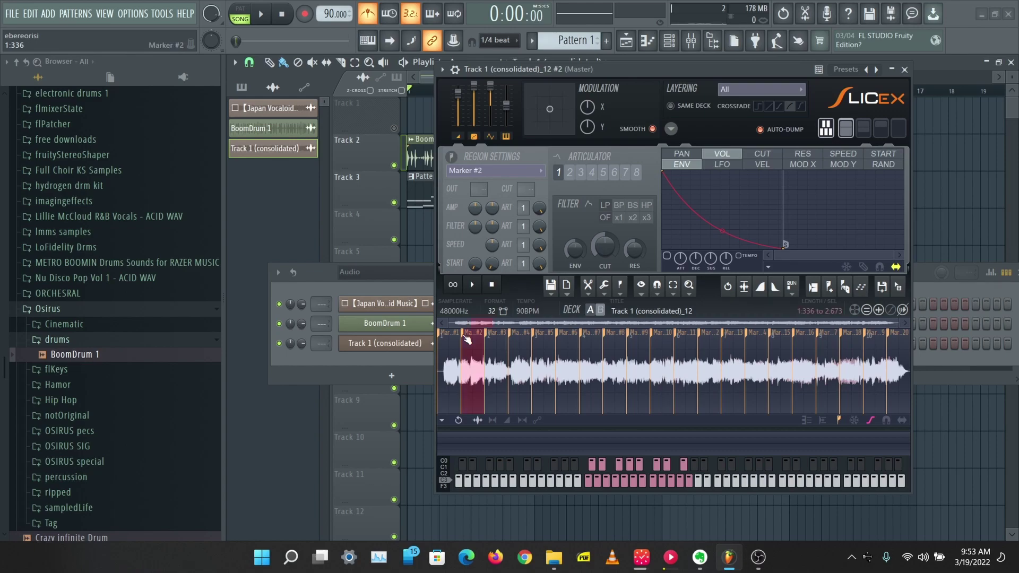
{"action": "right_click", "coordinate": [467, 339]}
{"action": "left_click", "coordinate": [485, 352]}
{"action": "left_click", "coordinate": [463, 343]}
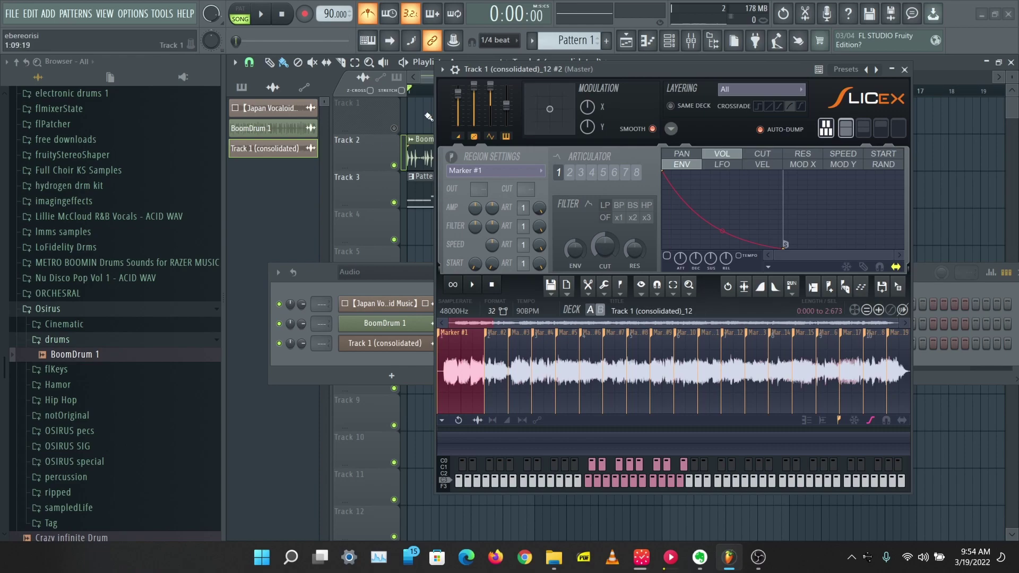
Play the song to hear Pattern 2 trigger the new slices, then stop
{"action": "left_click", "coordinate": [261, 13]}
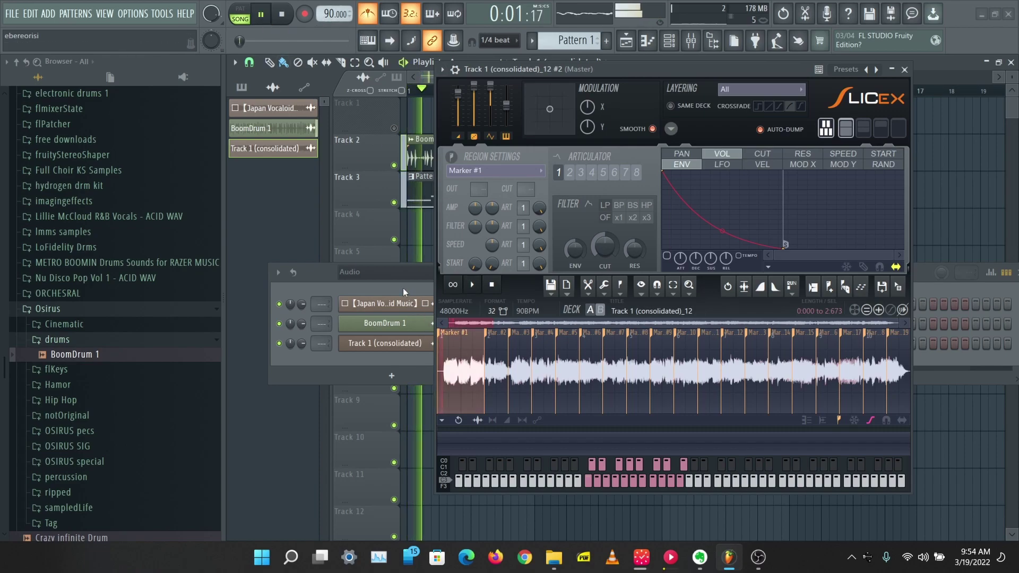
{"action": "left_click", "coordinate": [325, 268]}
{"action": "key", "text": "space"}
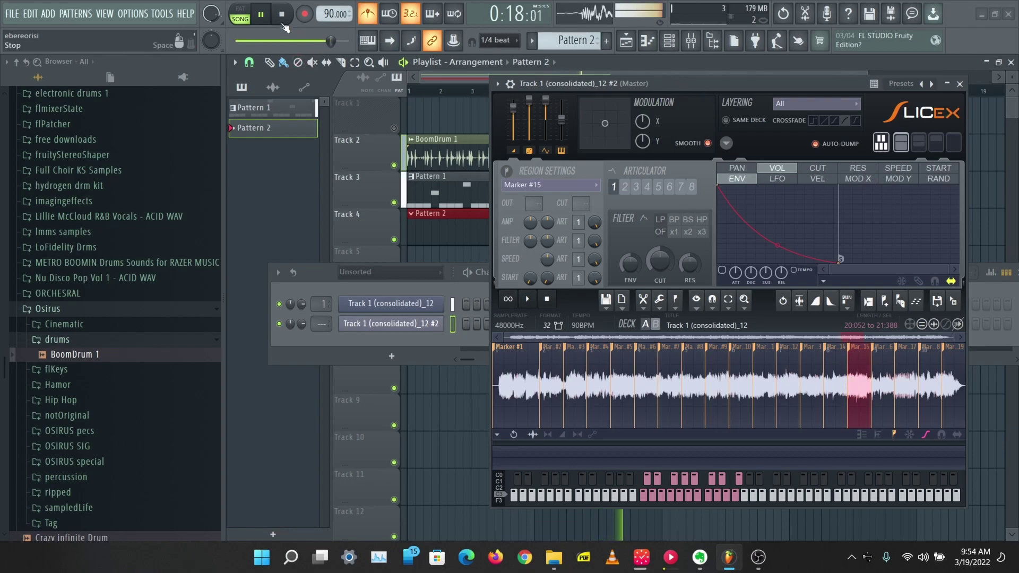
Set the Slicex master pitch to about -197 cents via Type in value and play the song
{"action": "key", "text": "space"}
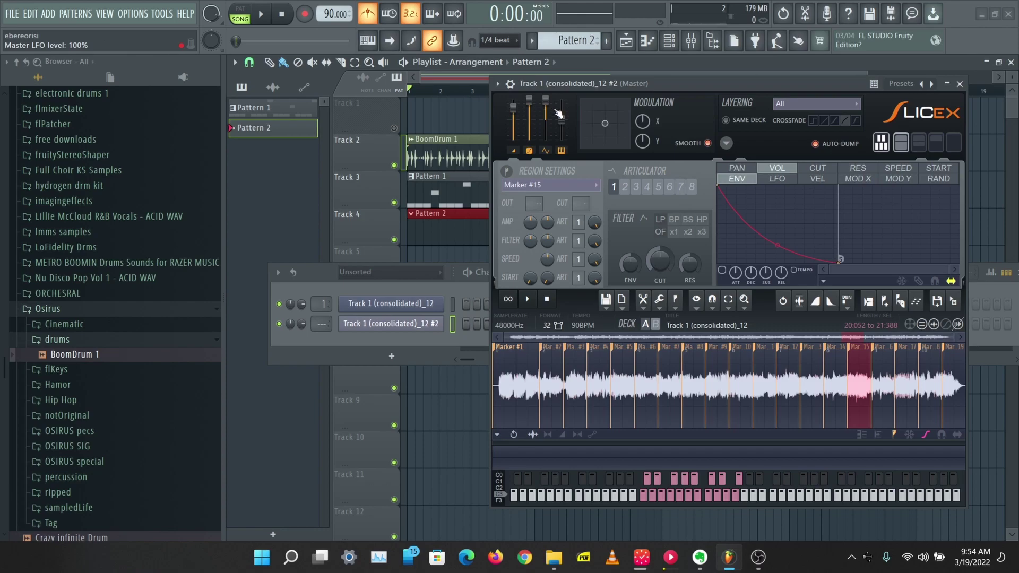
{"action": "left_click_drag", "start_coordinate": [565, 122], "coordinate": [565, 128]}
{"action": "right_click", "coordinate": [562, 122]}
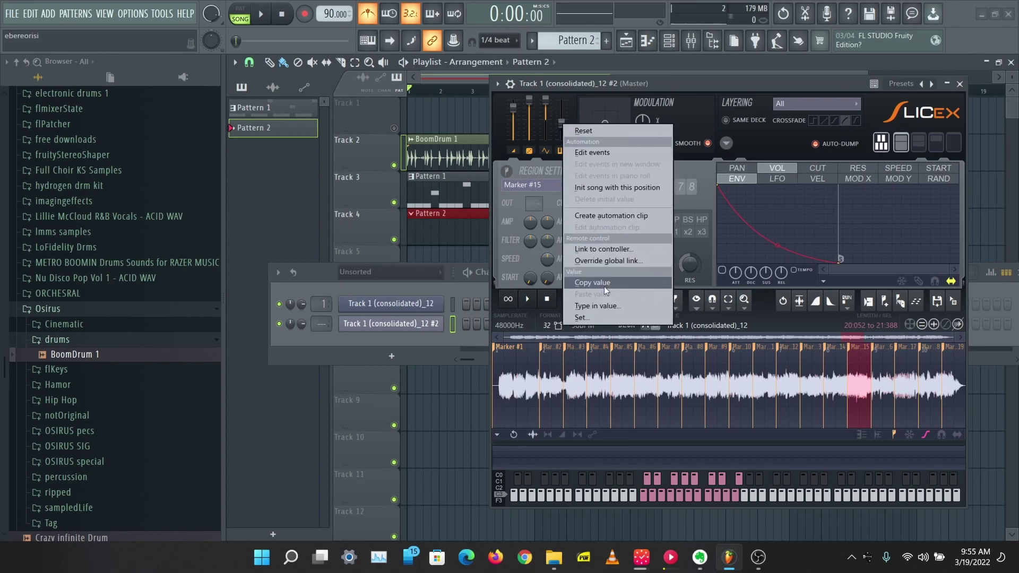
{"action": "left_click", "coordinate": [599, 306]}
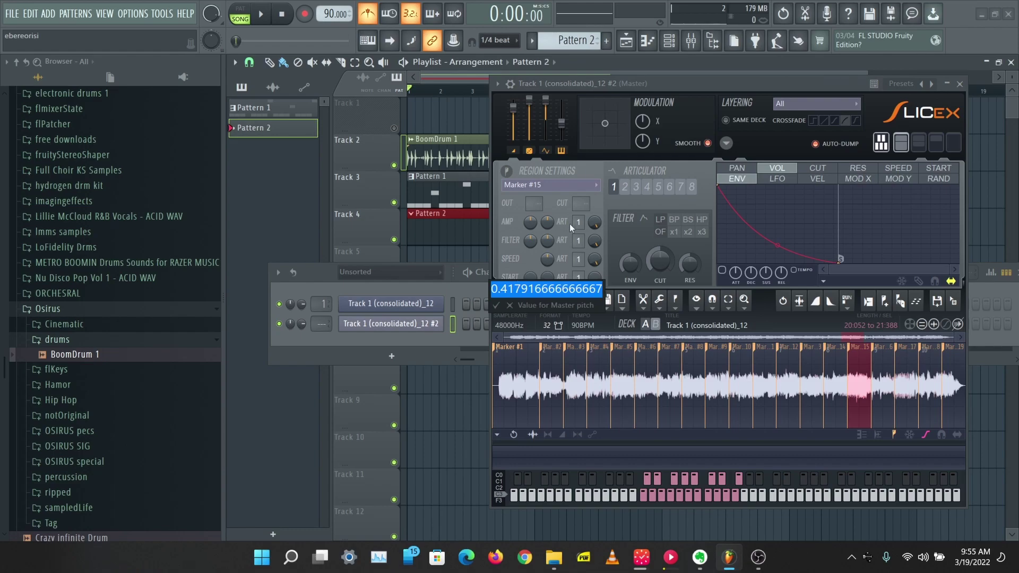
{"action": "key", "text": "Return"}
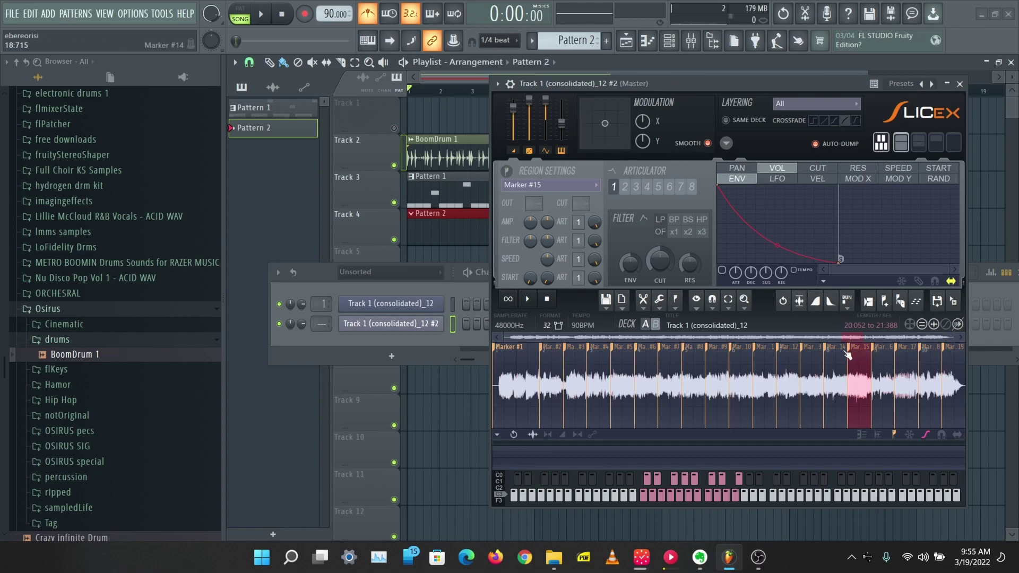
{"action": "left_click", "coordinate": [264, 14]}
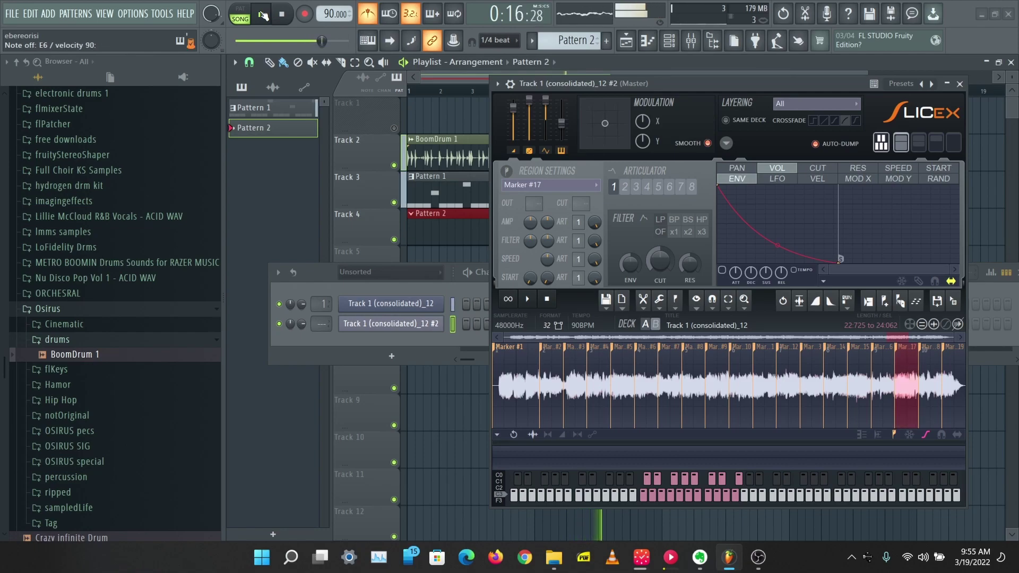
Delete Marker #18 to merge the last two Slicex slices, then audition the song
{"action": "right_click", "coordinate": [923, 351]}
{"action": "left_click", "coordinate": [946, 366]}
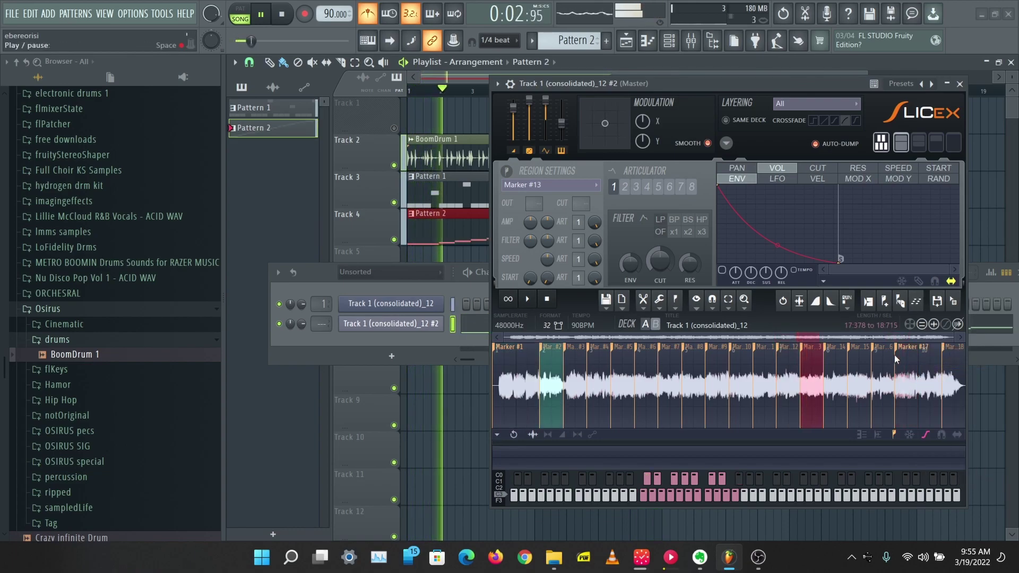
{"action": "left_click", "coordinate": [282, 18]}
{"action": "left_click", "coordinate": [265, 16]}
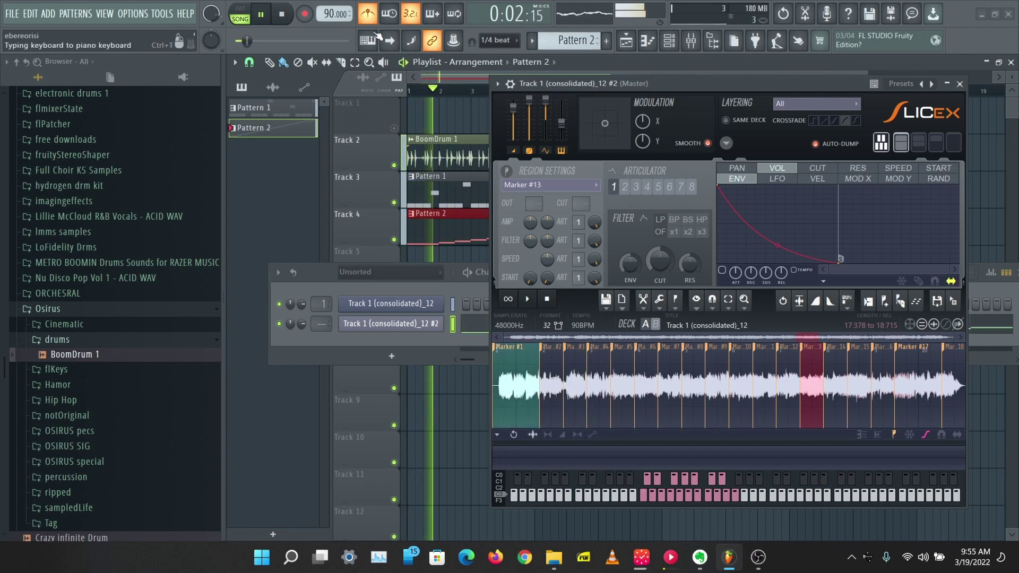
{"action": "left_click", "coordinate": [284, 16]}
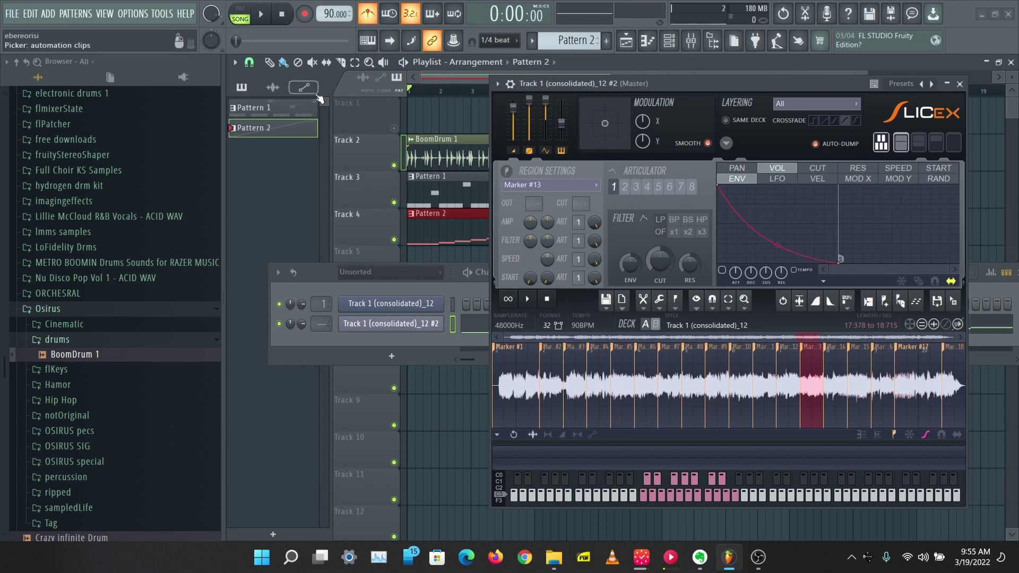
Delete every note from the Slicex channel's piano roll and play the song
{"action": "left_click", "coordinate": [478, 329]}
{"action": "key", "text": "ctrl+a"}
{"action": "key", "text": "Delete"}
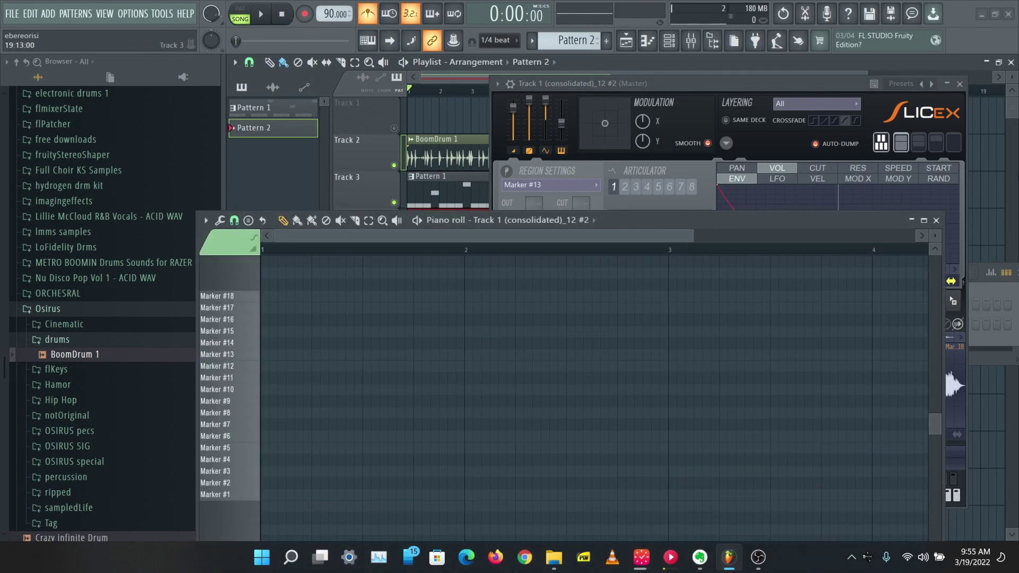
{"action": "left_click", "coordinate": [935, 220]}
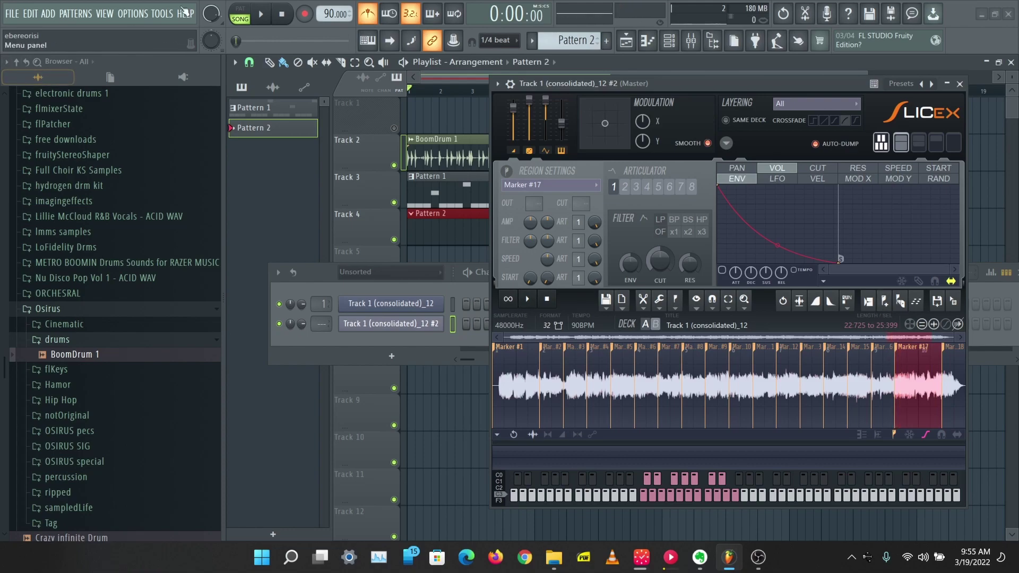
{"action": "left_click", "coordinate": [260, 15]}
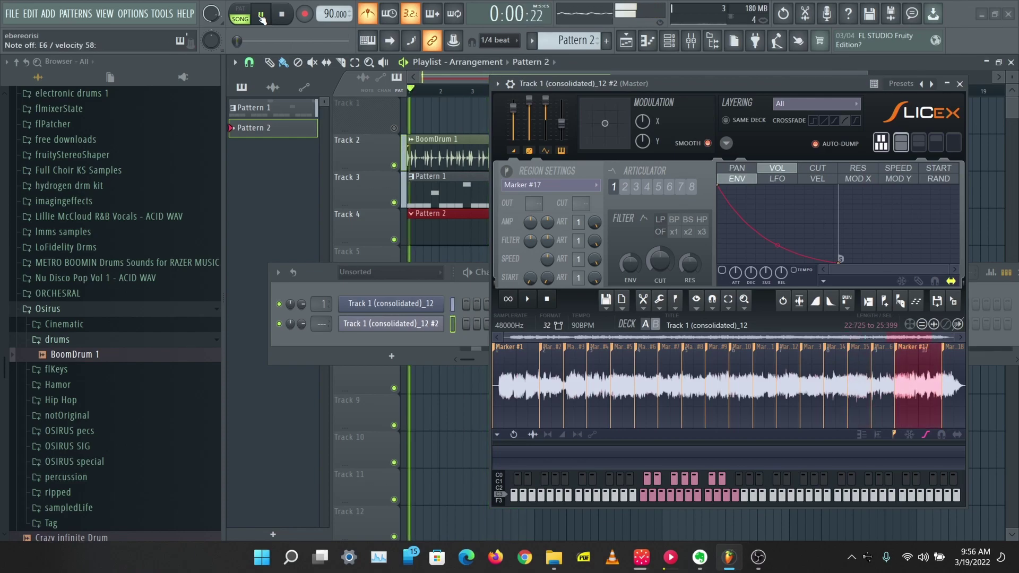
Record six E-key hits of the Marker #17 slice into Pattern 2 with a count-in
{"action": "left_click", "coordinate": [282, 15]}
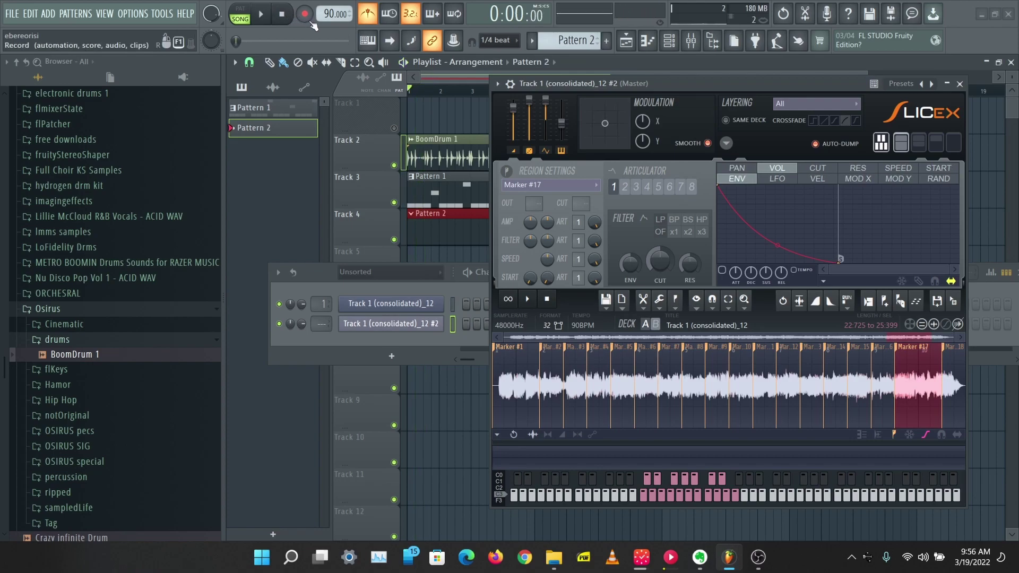
{"action": "left_click", "coordinate": [260, 22]}
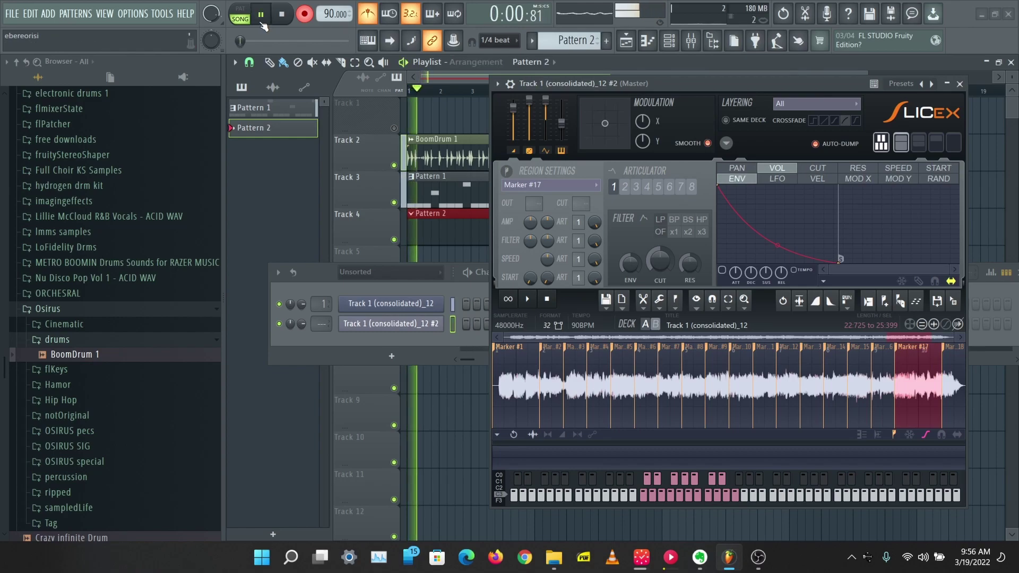
{"action": "key", "text": "e"}
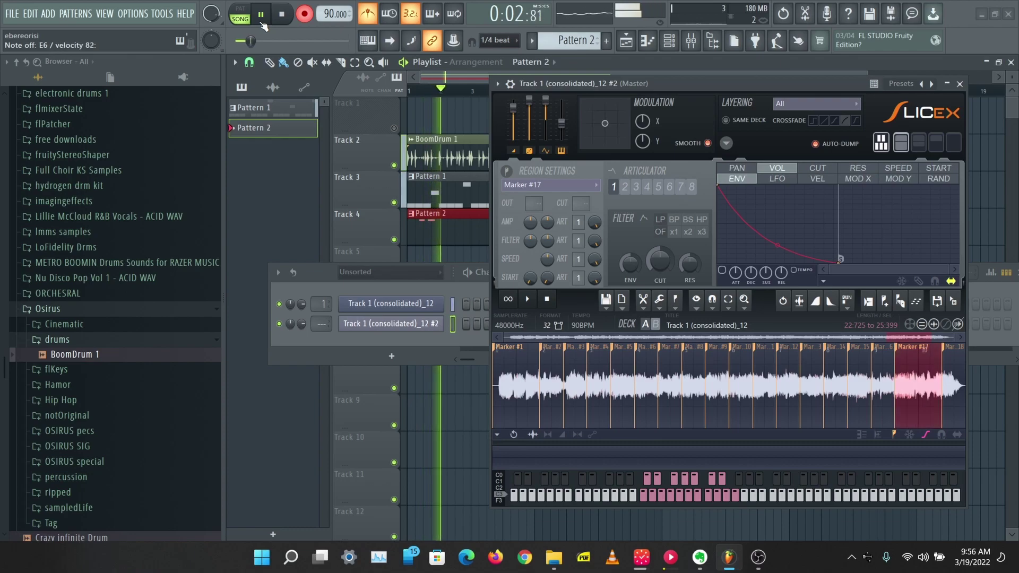
{"action": "key", "text": "e"}
{"action": "key", "text": "e"}
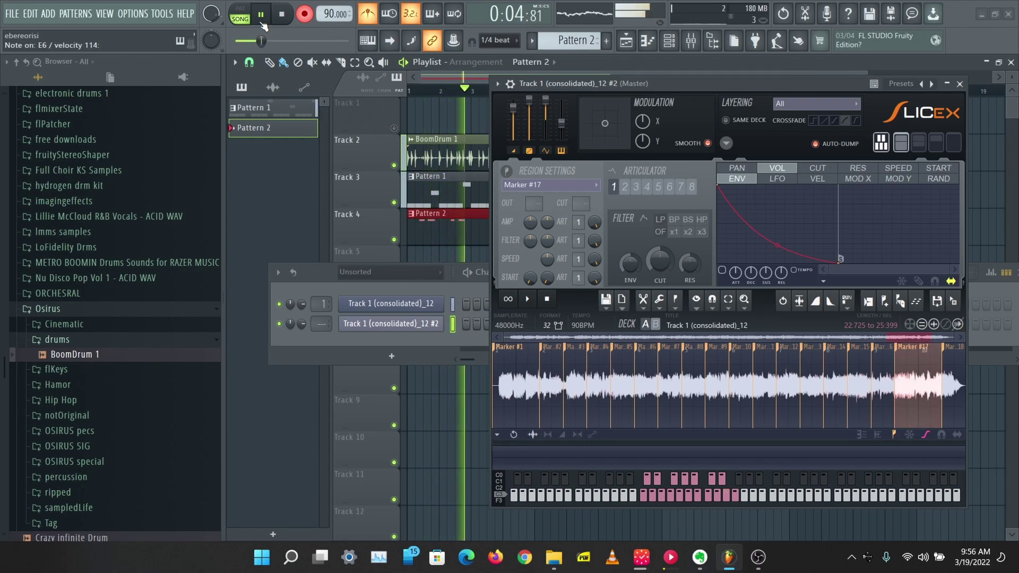
{"action": "key", "text": "e"}
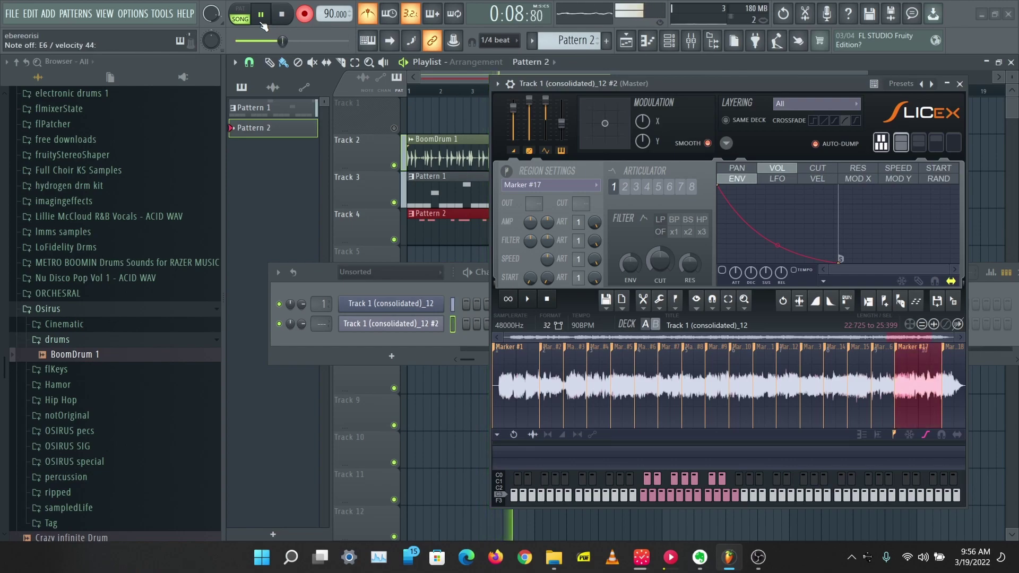
{"action": "key", "text": "e"}
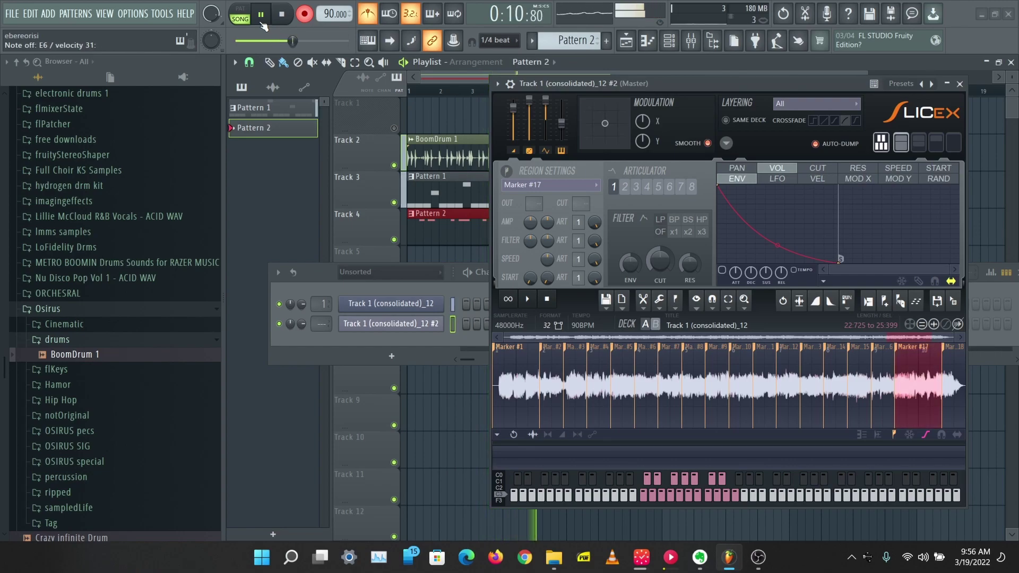
{"action": "key", "text": "e"}
{"action": "key", "text": "e"}
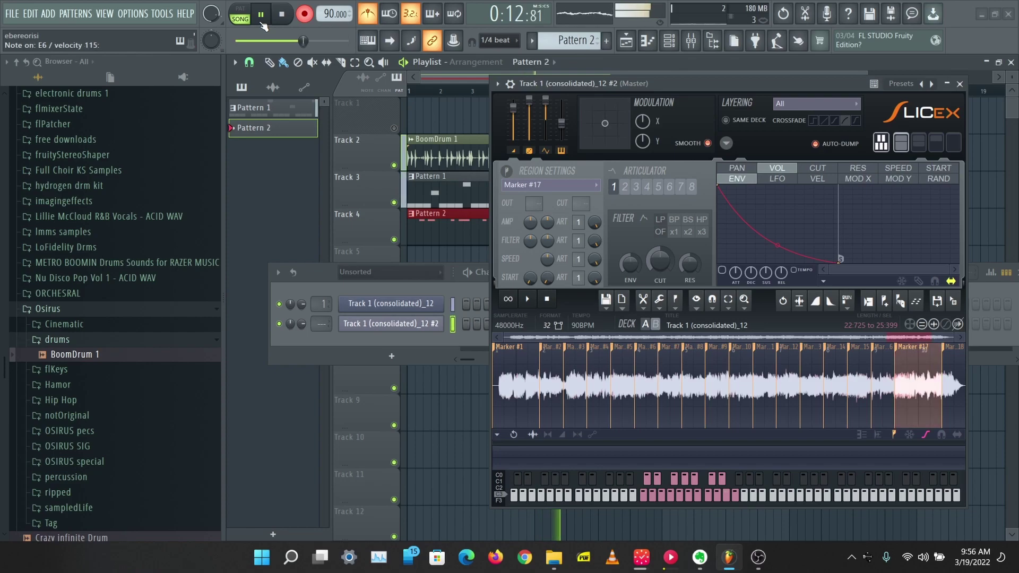
{"action": "key", "text": "e"}
{"action": "key", "text": "e"}
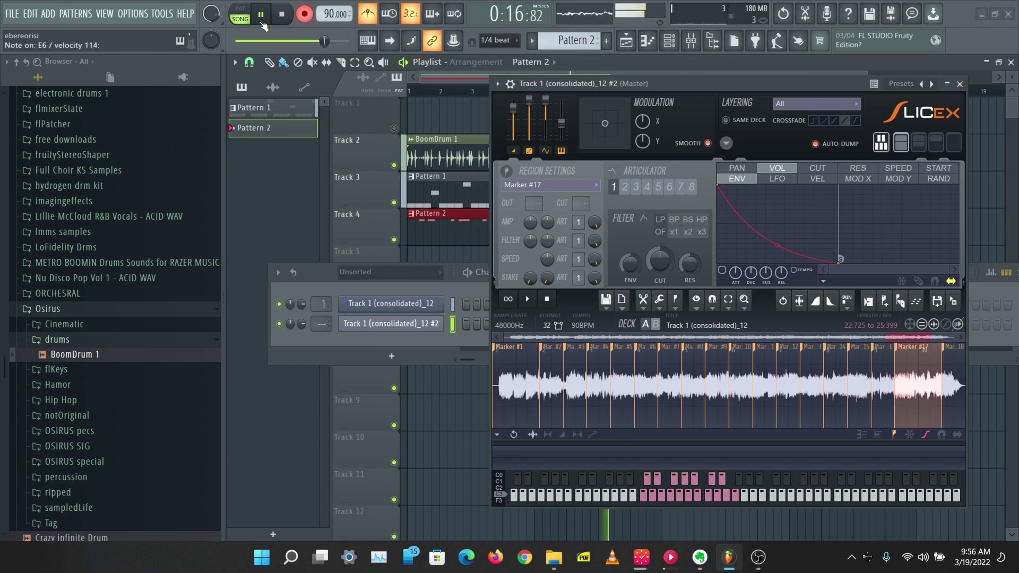
{"action": "left_click", "coordinate": [284, 15]}
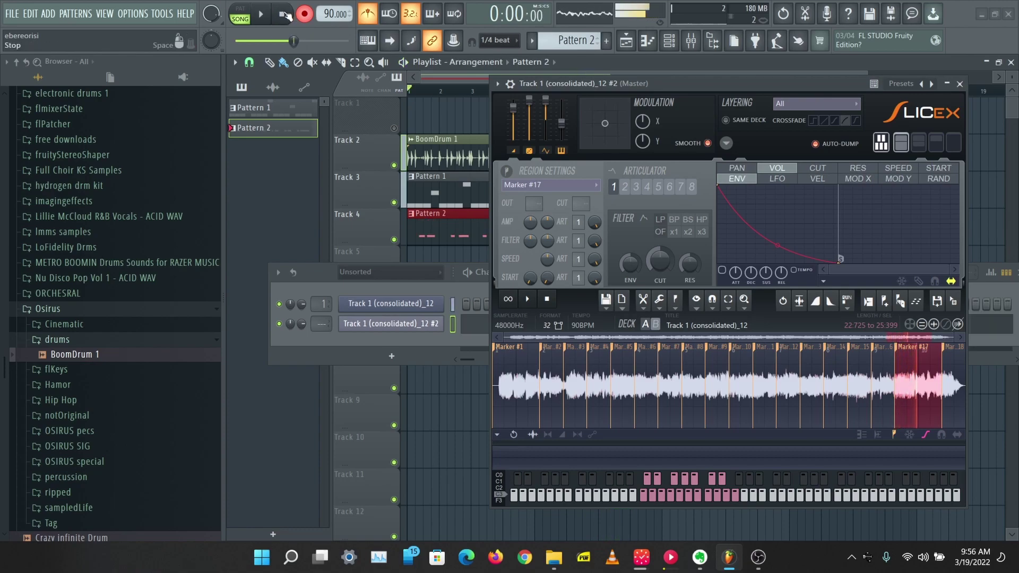
Delete the Marker #17 note at bar 7 from Pattern 2's recorded notes
{"action": "left_click", "coordinate": [959, 84]}
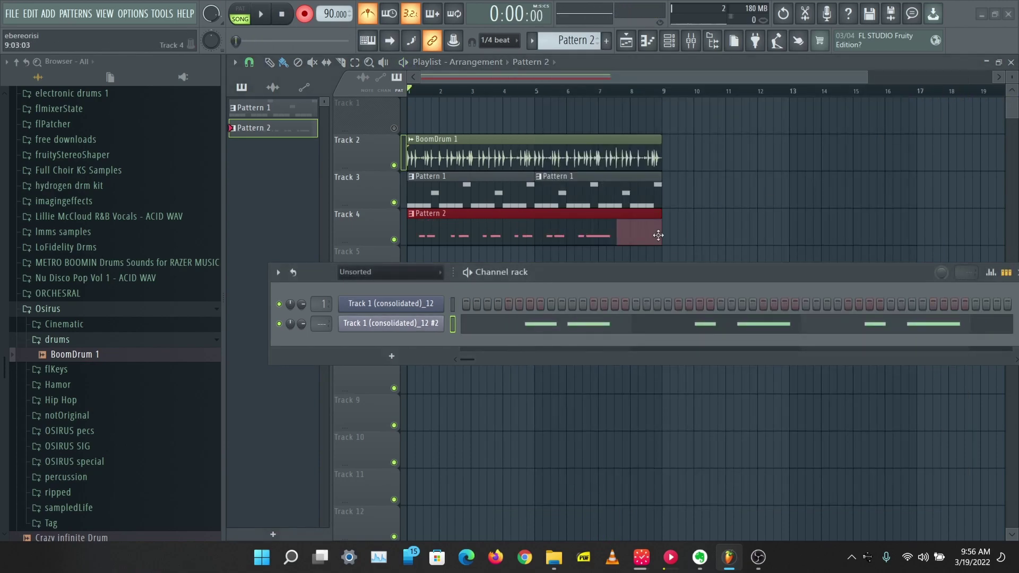
{"action": "double_click", "coordinate": [552, 234]}
{"action": "scroll", "coordinate": [532, 240], "scroll_direction": "down", "scroll_amount": 4}
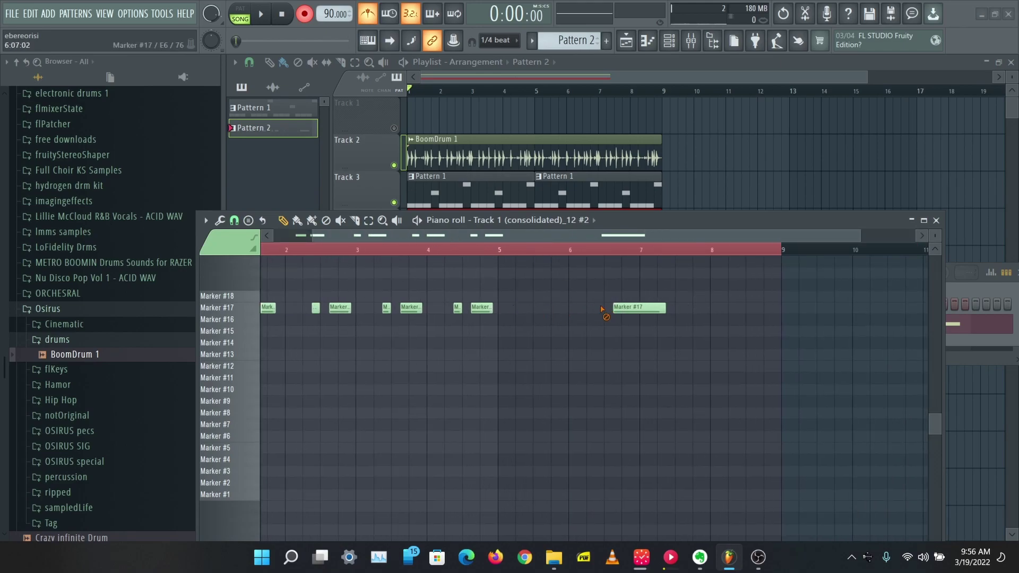
{"action": "right_click", "coordinate": [637, 307]}
{"action": "left_click", "coordinate": [937, 223]}
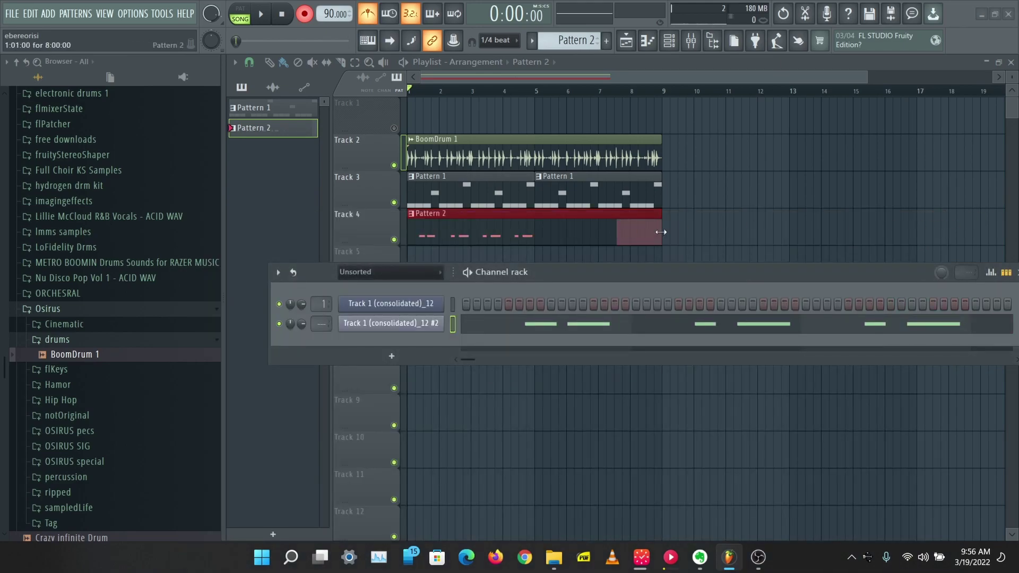
Trim Pattern 2 on Track 4 to bar 5, duplicate it to bar 9, and audition with the second channel quieter
{"action": "left_click_drag", "start_coordinate": [661, 232], "coordinate": [532, 228]}
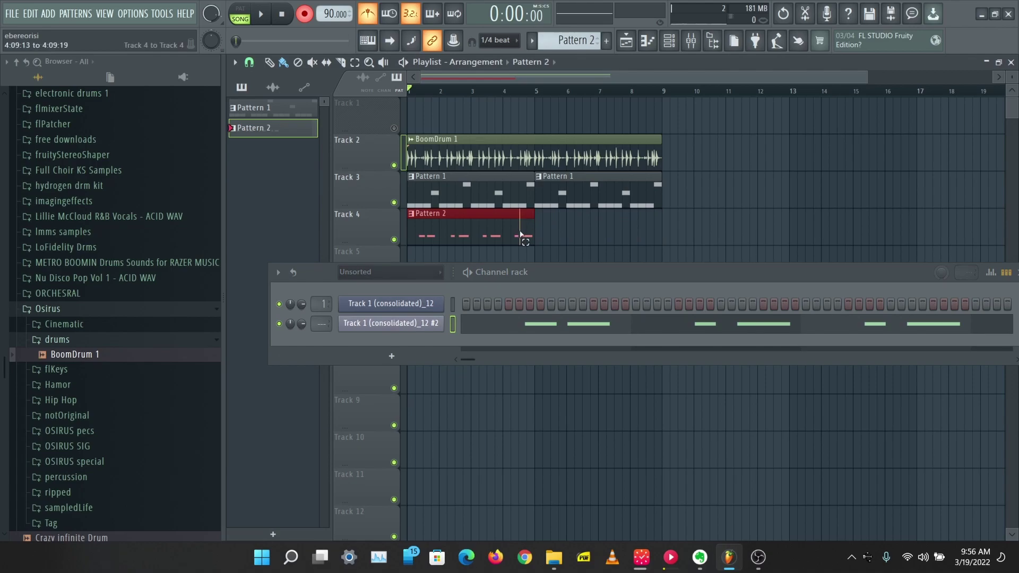
{"action": "key", "text": "ctrl+b"}
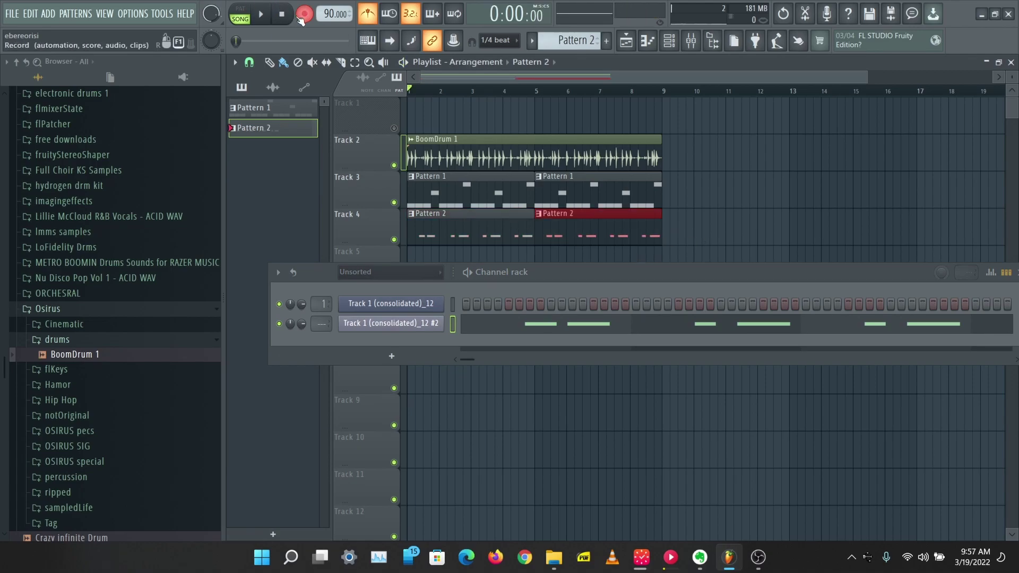
{"action": "key", "text": "space"}
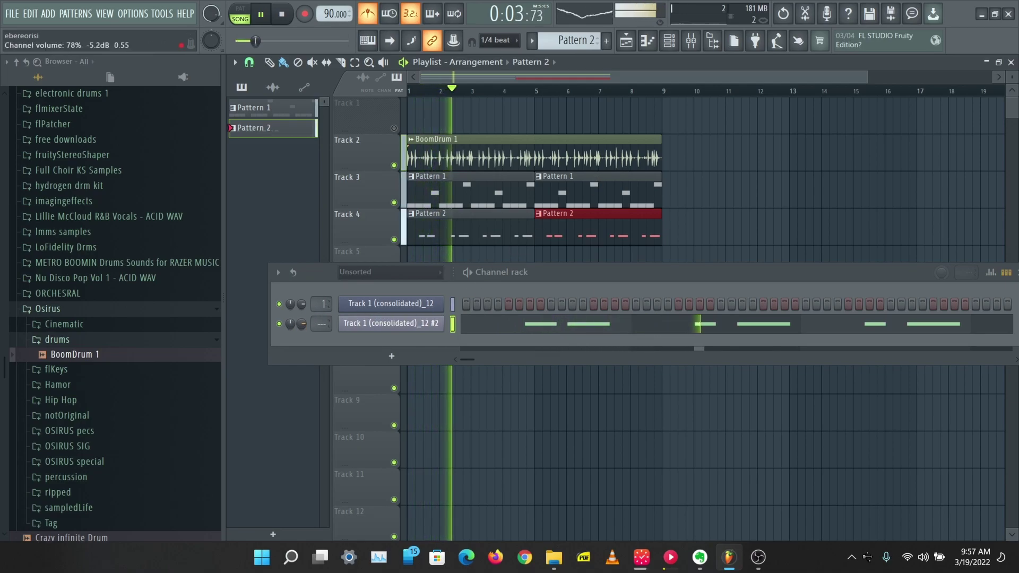
{"action": "left_click_drag", "start_coordinate": [301, 323], "coordinate": [300, 323]}
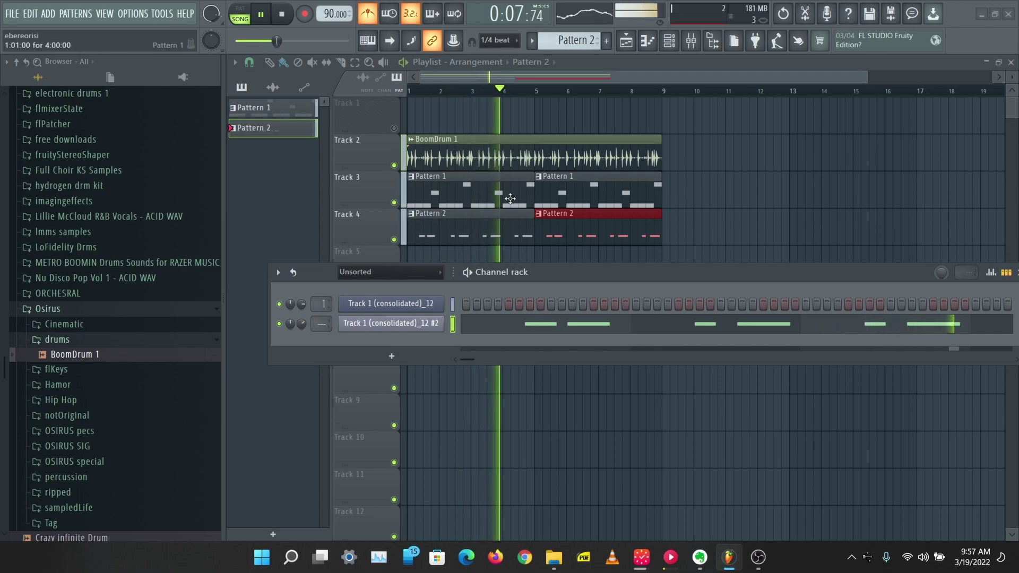
{"action": "key", "text": "space"}
Shift all clips to bar 9 and place Track 1 (consolidated) at bar 1 of Track 5
{"action": "key", "text": "ctrl+a"}
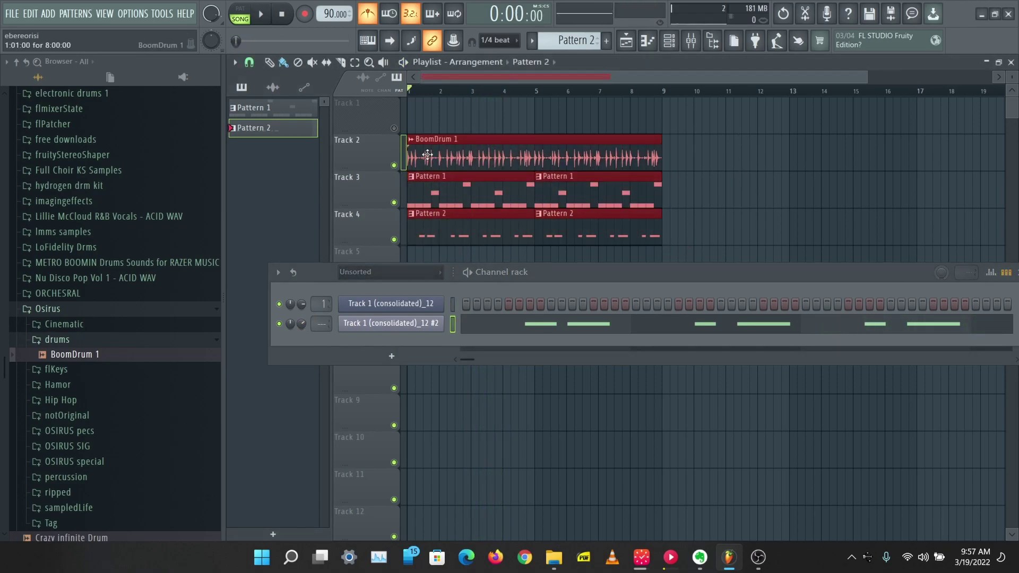
{"action": "left_click_drag", "start_coordinate": [427, 154], "coordinate": [643, 165]}
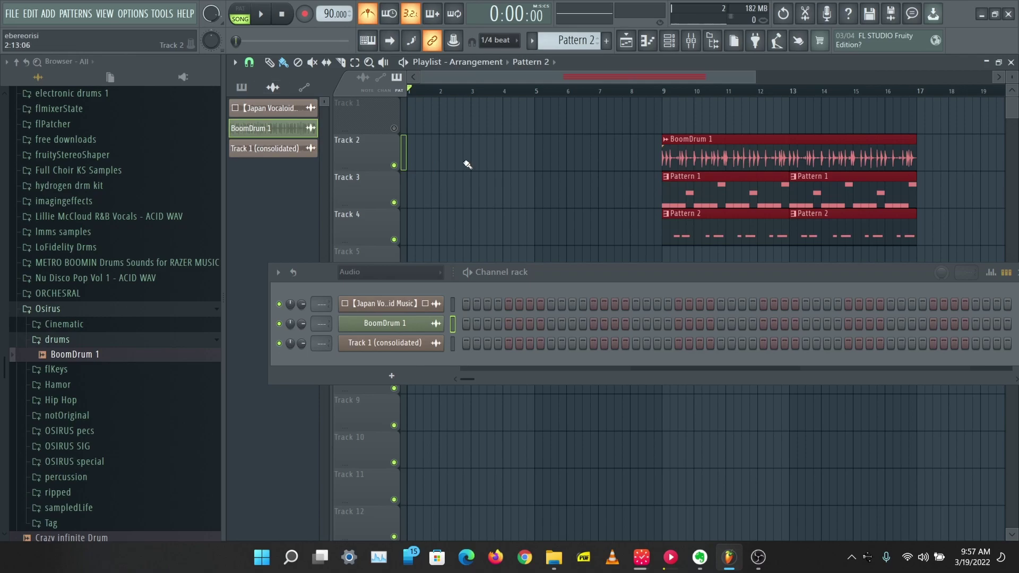
{"action": "left_click", "coordinate": [268, 151]}
{"action": "left_click_drag", "start_coordinate": [268, 152], "coordinate": [454, 192]}
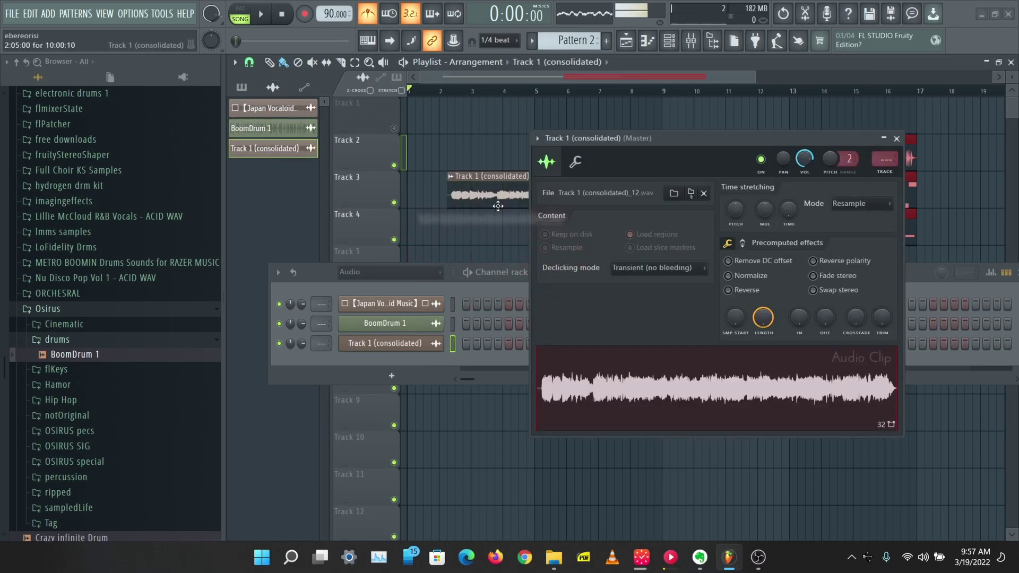
{"action": "left_click", "coordinate": [896, 139]}
{"action": "left_click_drag", "start_coordinate": [576, 193], "coordinate": [459, 280]}
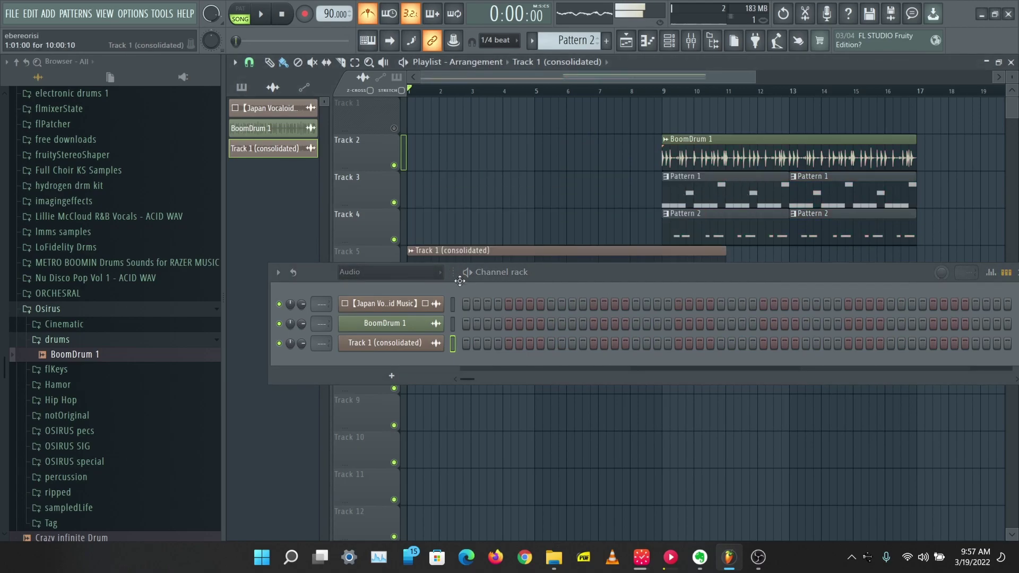
Move the drum and pattern clips to bar 11 and play from just before bar 9
{"action": "left_click_drag", "start_coordinate": [873, 283], "coordinate": [828, 306]}
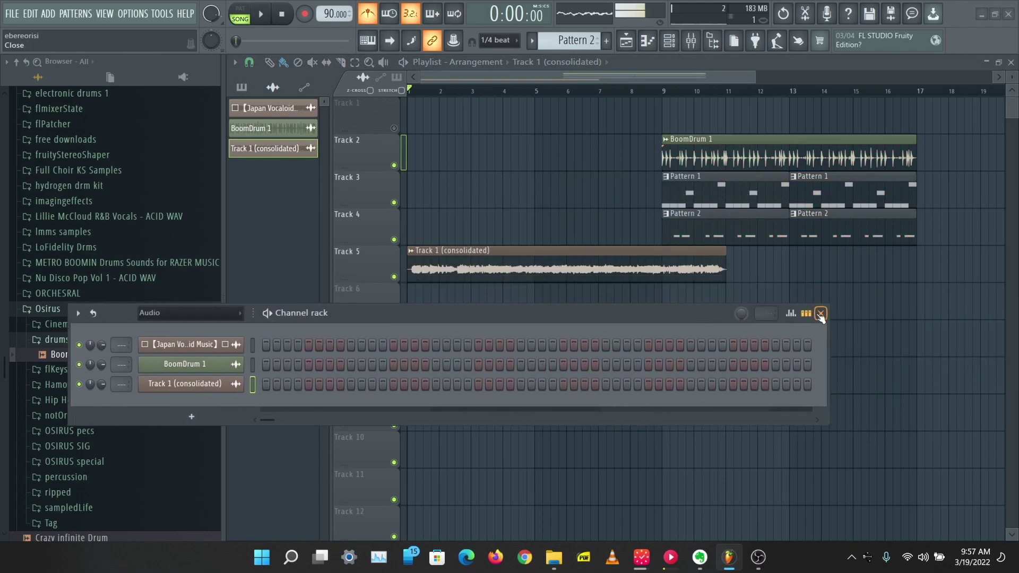
{"action": "left_click", "coordinate": [820, 314]}
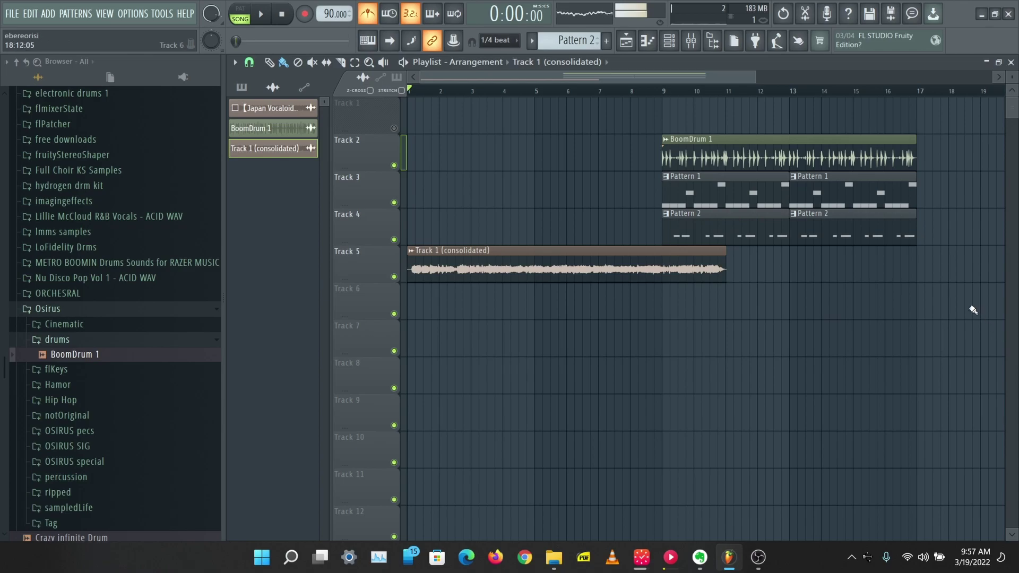
{"action": "left_click_drag", "start_coordinate": [973, 310], "coordinate": [753, 139]}
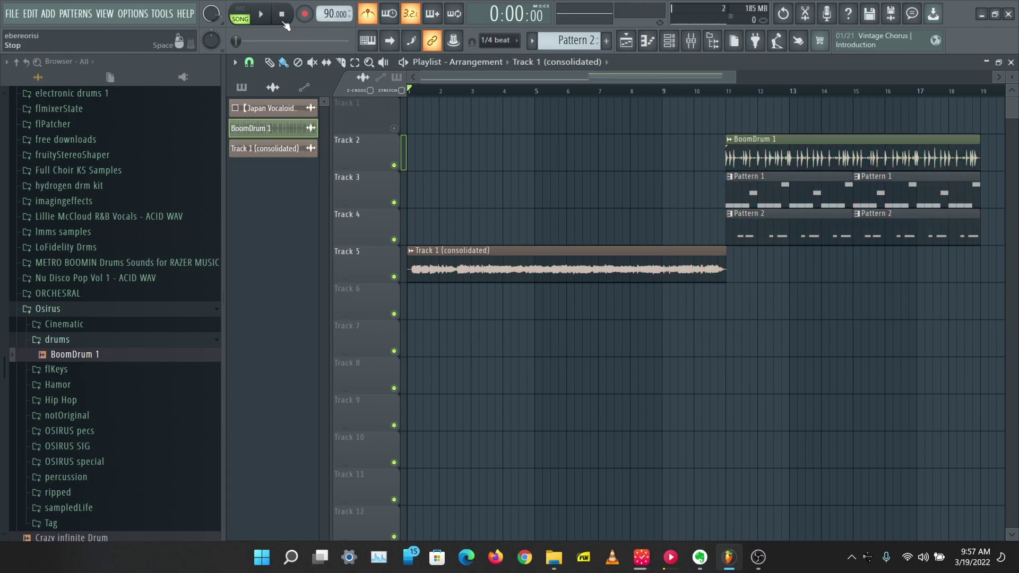
{"action": "left_click", "coordinate": [655, 92]}
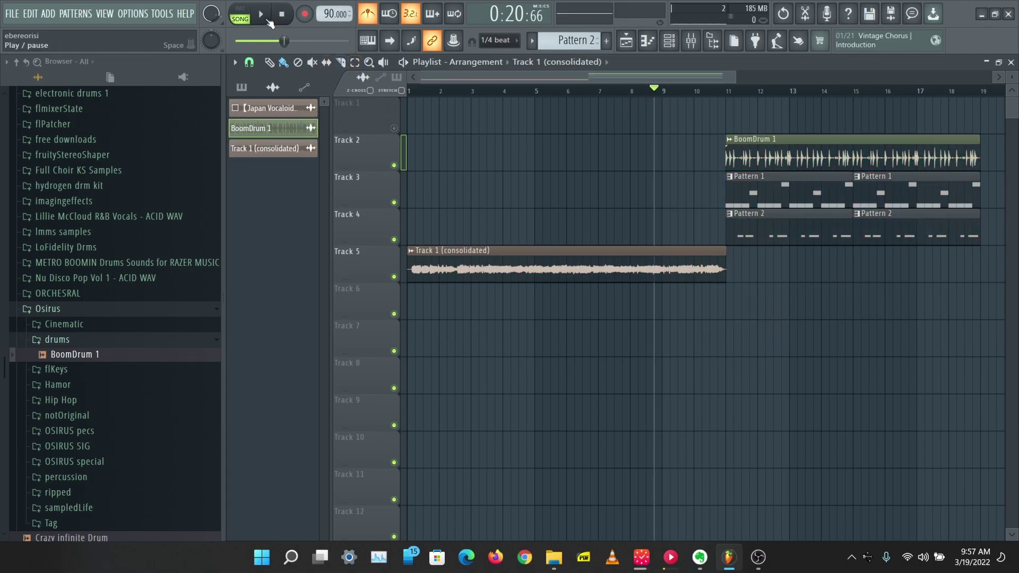
{"action": "left_click", "coordinate": [268, 20]}
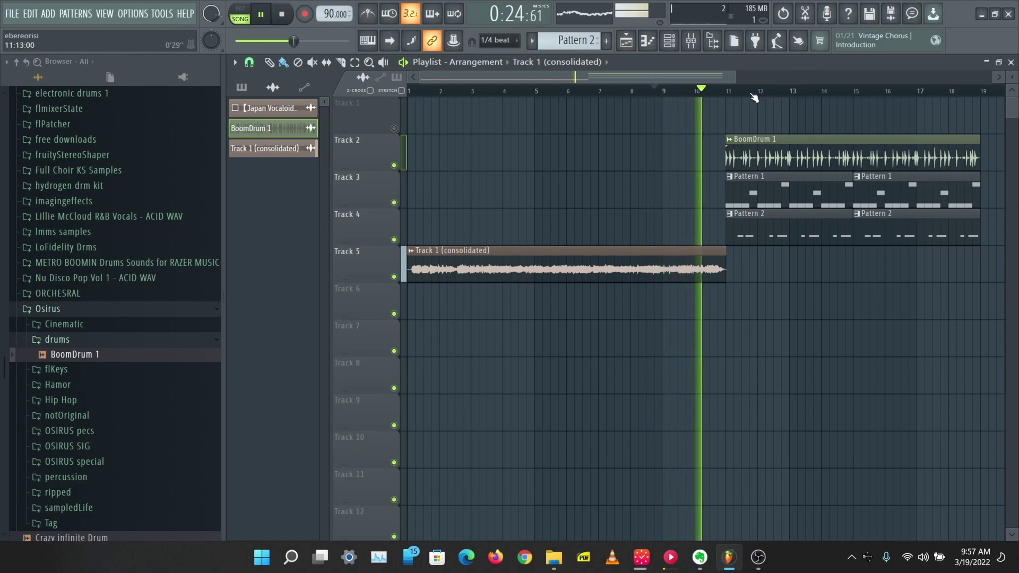
Zoom into the arrangement and shorten the end of the vocal audio clip
{"action": "scroll", "coordinate": [754, 98], "scroll_direction": "up", "scroll_amount": 3}
{"action": "key", "text": "space"}
{"action": "key", "text": "space"}
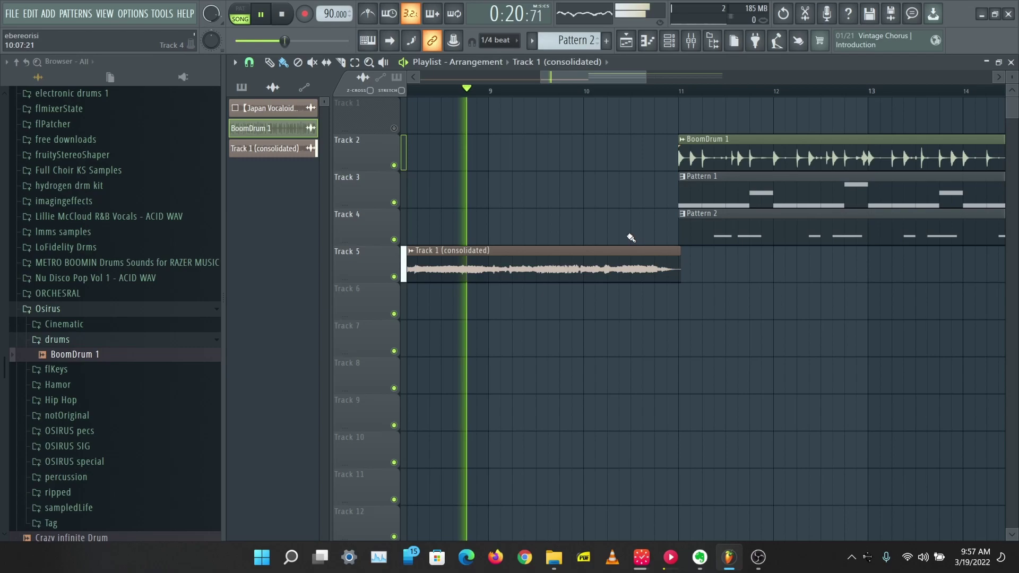
{"action": "left_click_drag", "start_coordinate": [680, 266], "coordinate": [594, 259]}
{"action": "key", "text": "space"}
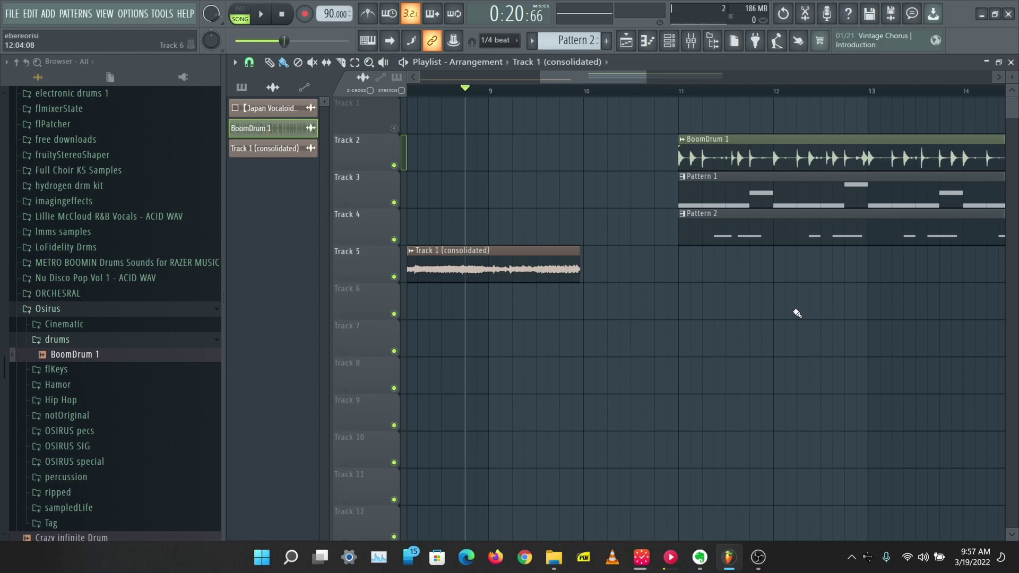
Move the drum and pattern clips one bar earlier and trim the audio clip to end at bar 10
{"action": "left_click_drag", "start_coordinate": [793, 277], "coordinate": [1005, 148]}
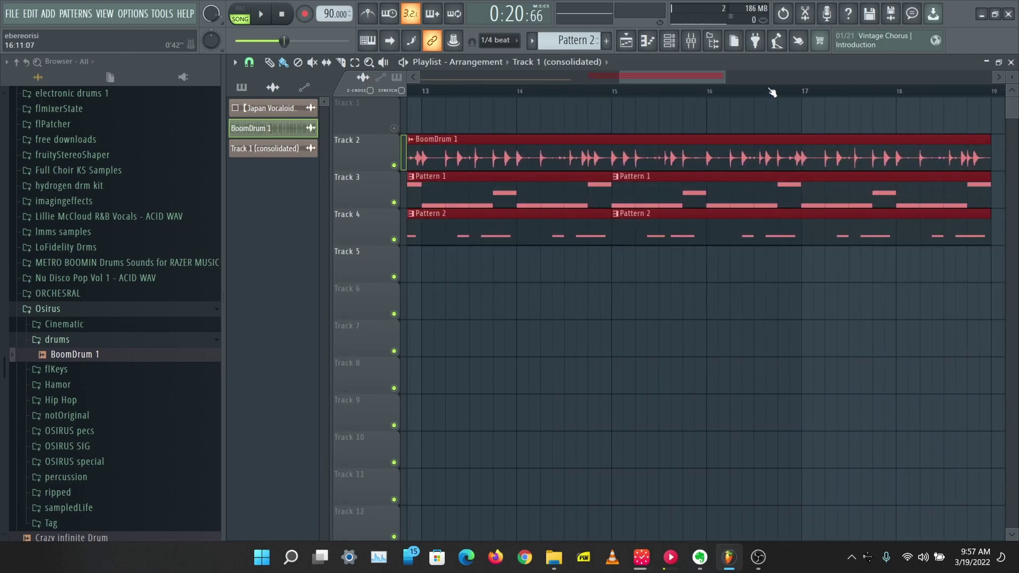
{"action": "scroll", "coordinate": [773, 93], "scroll_direction": "down", "scroll_amount": 5}
{"action": "left_click_drag", "start_coordinate": [606, 147], "coordinate": [589, 147]}
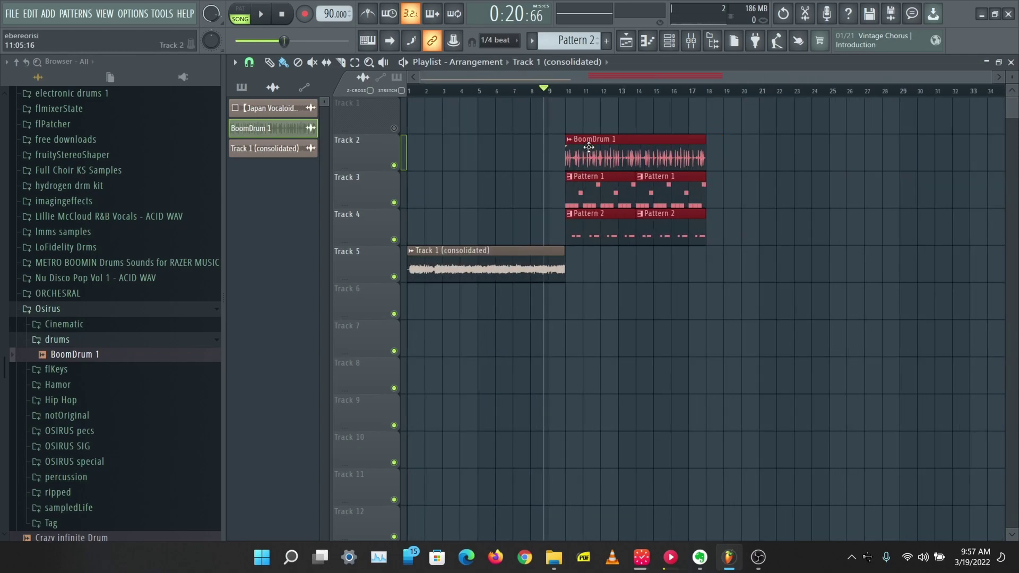
{"action": "scroll", "coordinate": [537, 196], "scroll_direction": "up", "scroll_amount": 5}
{"action": "key", "text": "space"}
{"action": "key", "text": "space"}
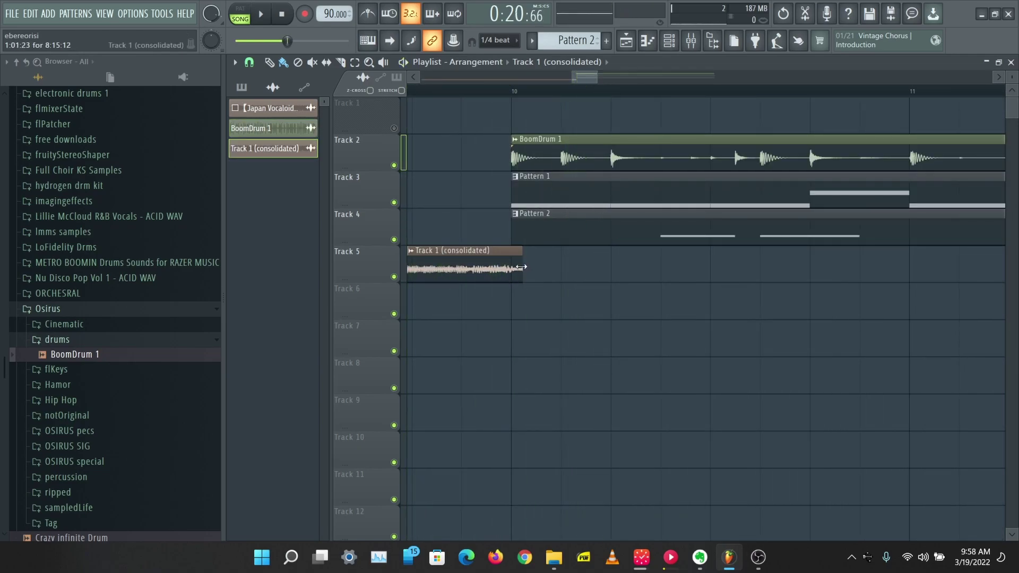
{"action": "left_click_drag", "start_coordinate": [522, 258], "coordinate": [510, 257]}
Change the audio clip's time-stretching mode from Resample to Stretch
{"action": "double_click", "coordinate": [483, 260]}
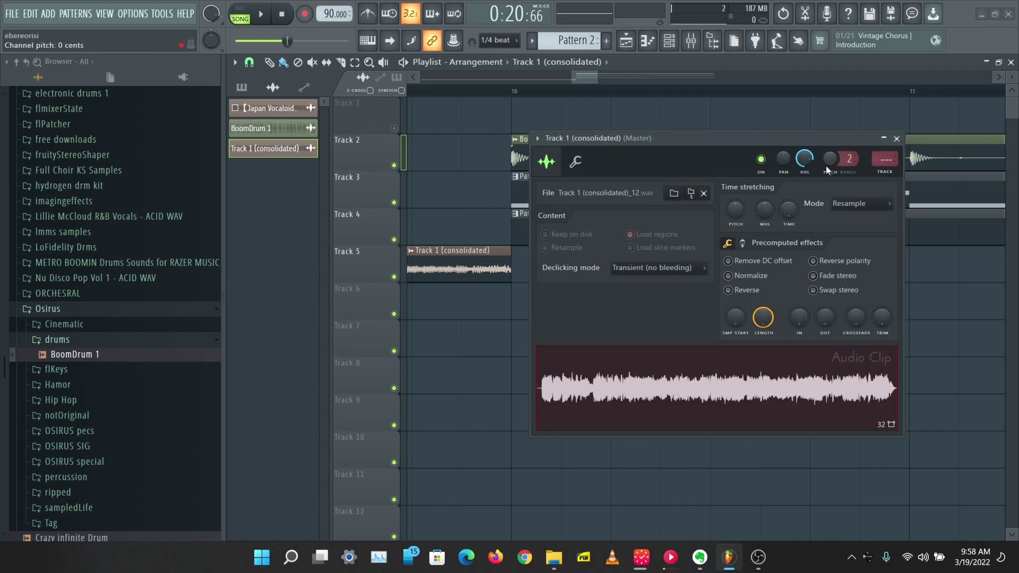
{"action": "left_click", "coordinate": [853, 209]}
{"action": "left_click", "coordinate": [849, 235]}
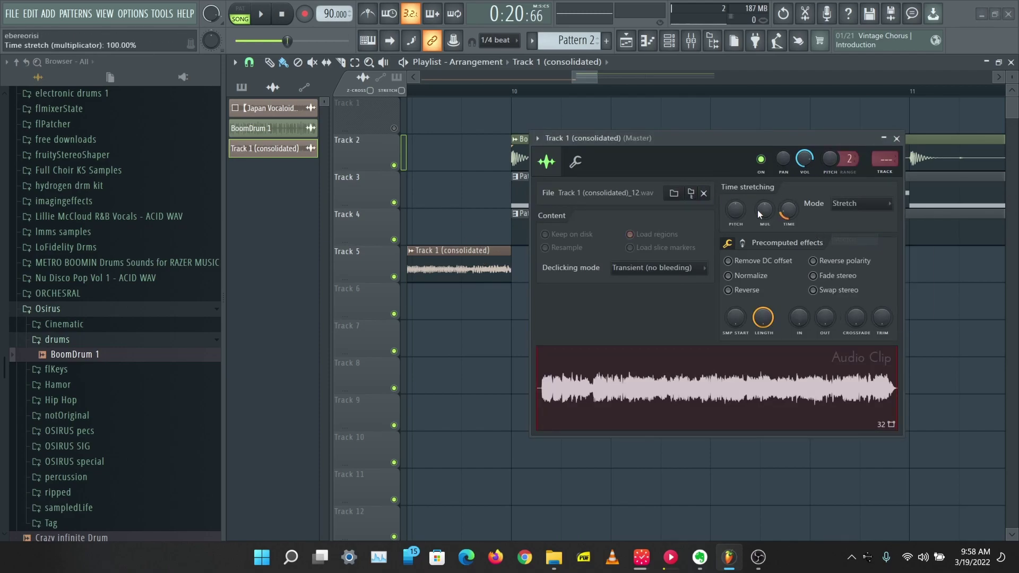
{"action": "key", "text": "space"}
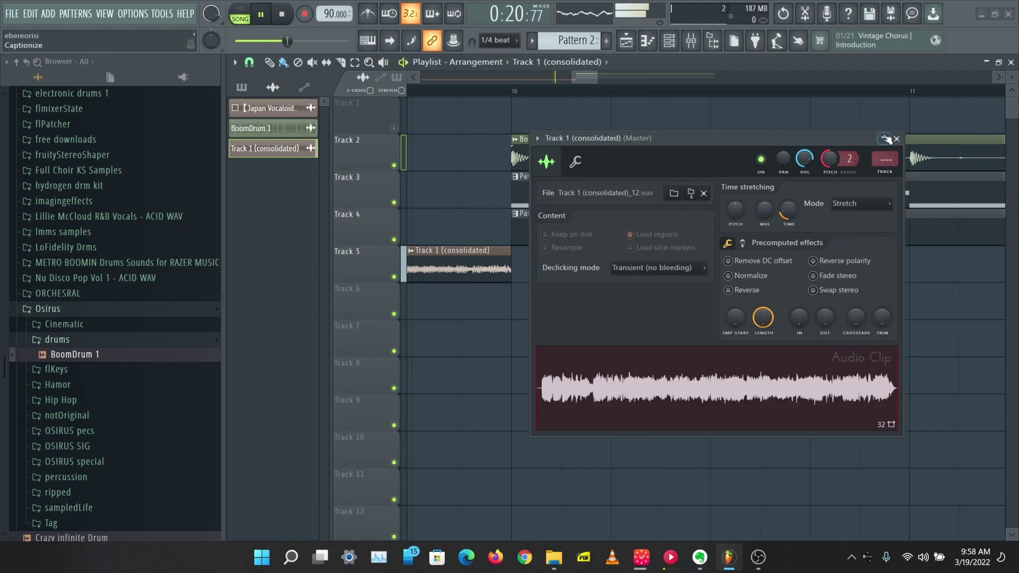
{"action": "left_click", "coordinate": [896, 138]}
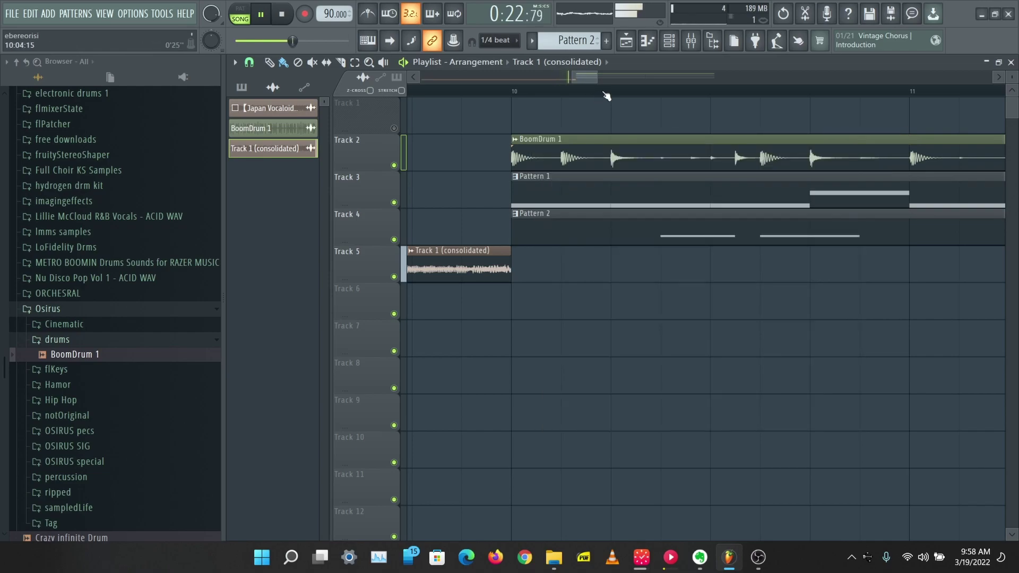
{"action": "key", "text": "space"}
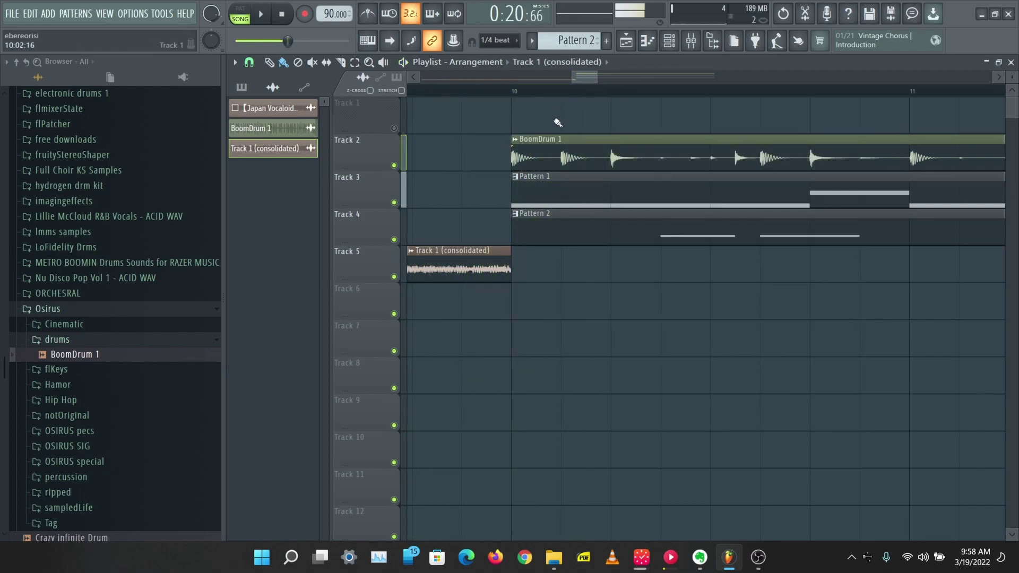
Nudge the drum and pattern clips slightly later and audition the song from bar 7
{"action": "left_click_drag", "start_coordinate": [568, 282], "coordinate": [543, 156]}
{"action": "key", "text": "space"}
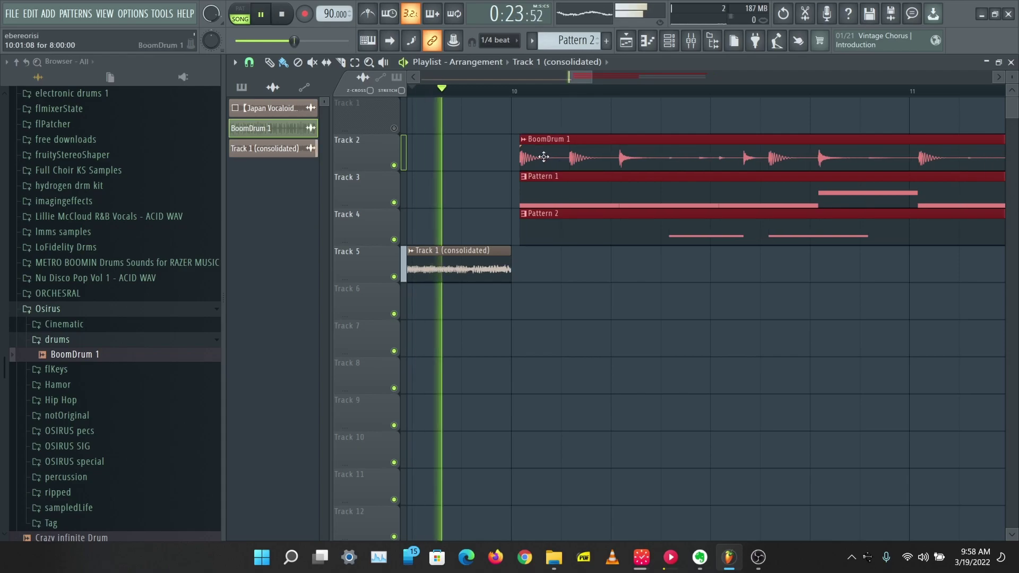
{"action": "key", "text": "space"}
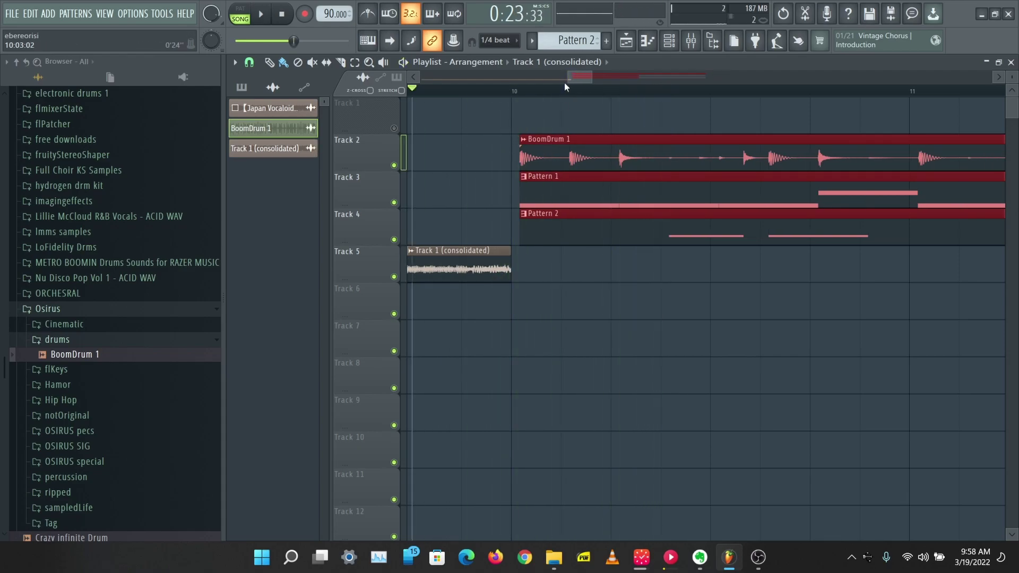
{"action": "left_click_drag", "start_coordinate": [568, 78], "coordinate": [507, 100]}
{"action": "left_click", "coordinate": [552, 94]}
{"action": "key", "text": "space"}
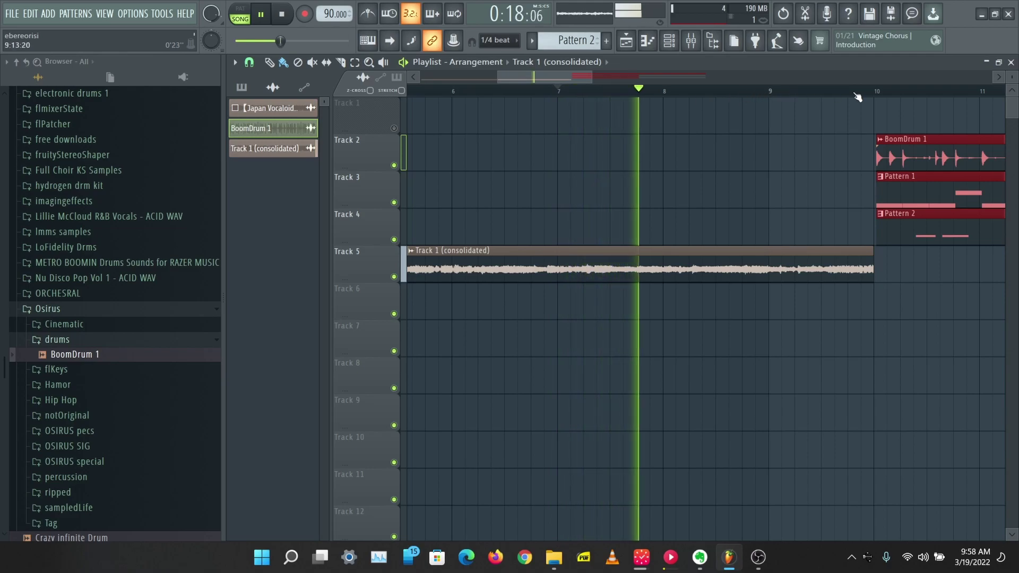
{"action": "left_click_drag", "start_coordinate": [591, 81], "coordinate": [640, 77]}
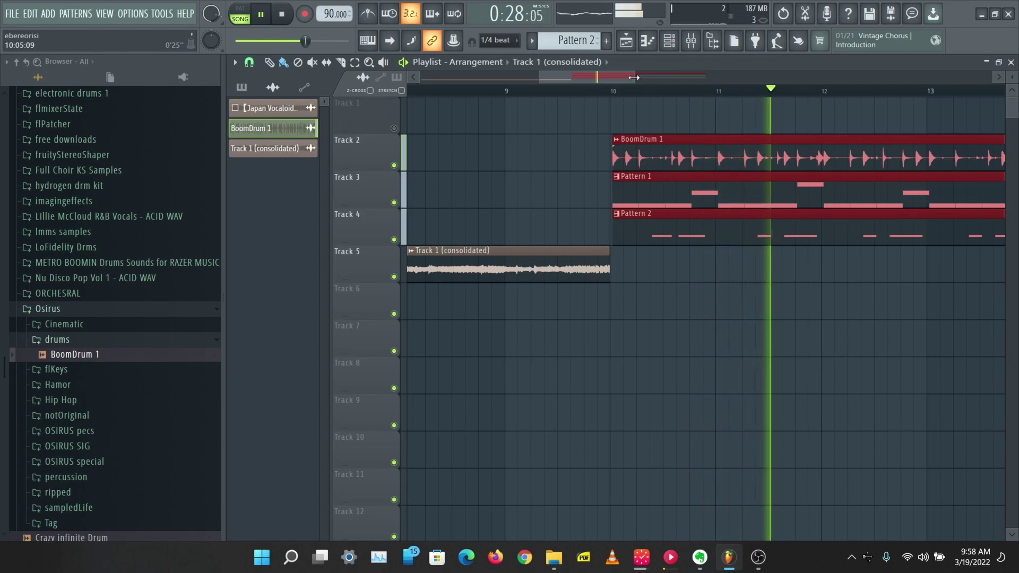
{"action": "left_click_drag", "start_coordinate": [630, 79], "coordinate": [752, 78]}
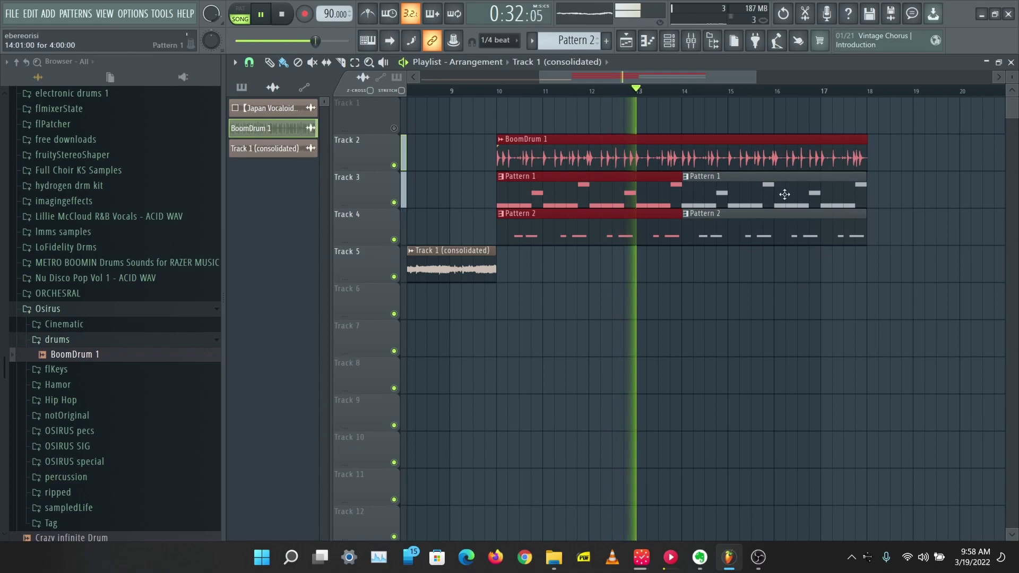
Stop playback and set the channel rack group filter to All
{"action": "key", "text": "space"}
{"action": "left_click", "coordinate": [675, 46]}
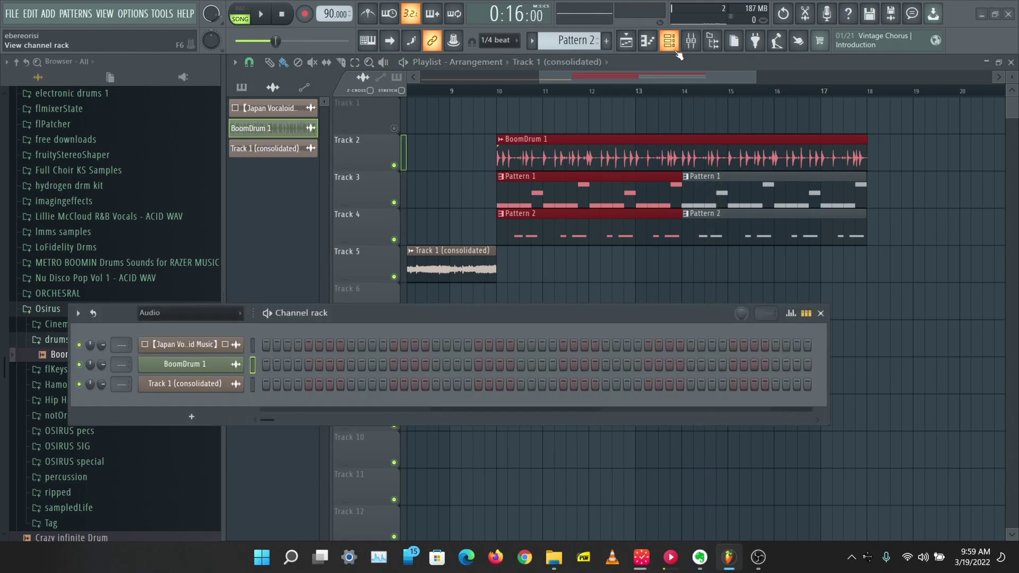
{"action": "left_click", "coordinate": [241, 314]}
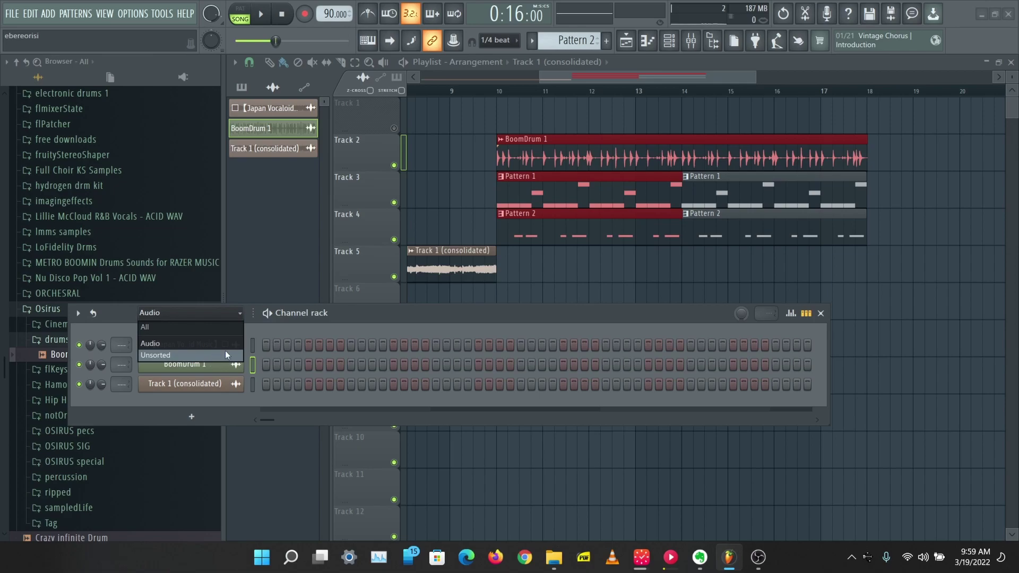
{"action": "left_click", "coordinate": [191, 343]}
{"action": "left_click", "coordinate": [221, 319]}
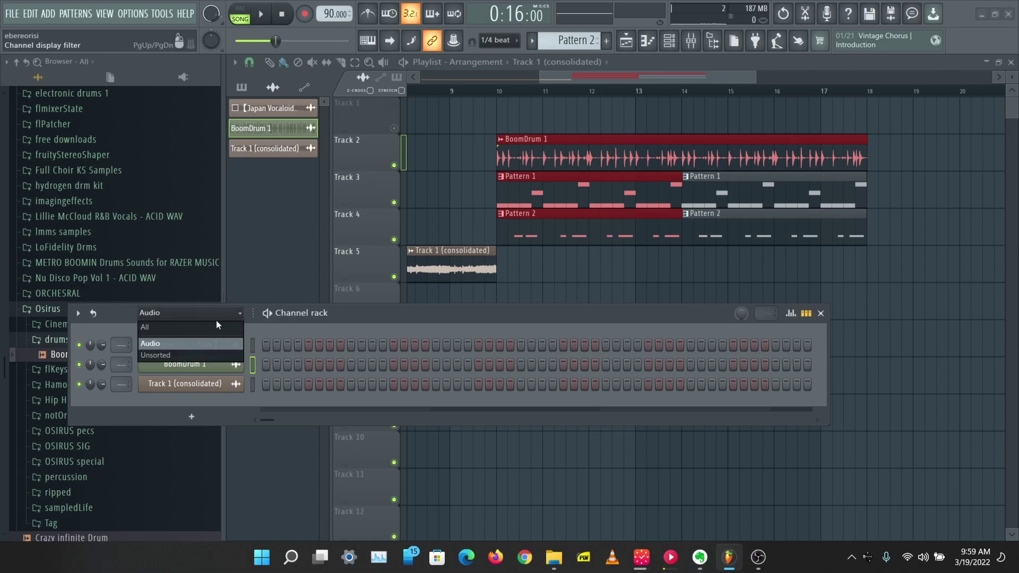
{"action": "left_click", "coordinate": [206, 326]}
Open Track 1 (consolidated)_12 in Fruity Slicer and re-slice it with Medium auto-slicing
{"action": "left_click", "coordinate": [231, 345]}
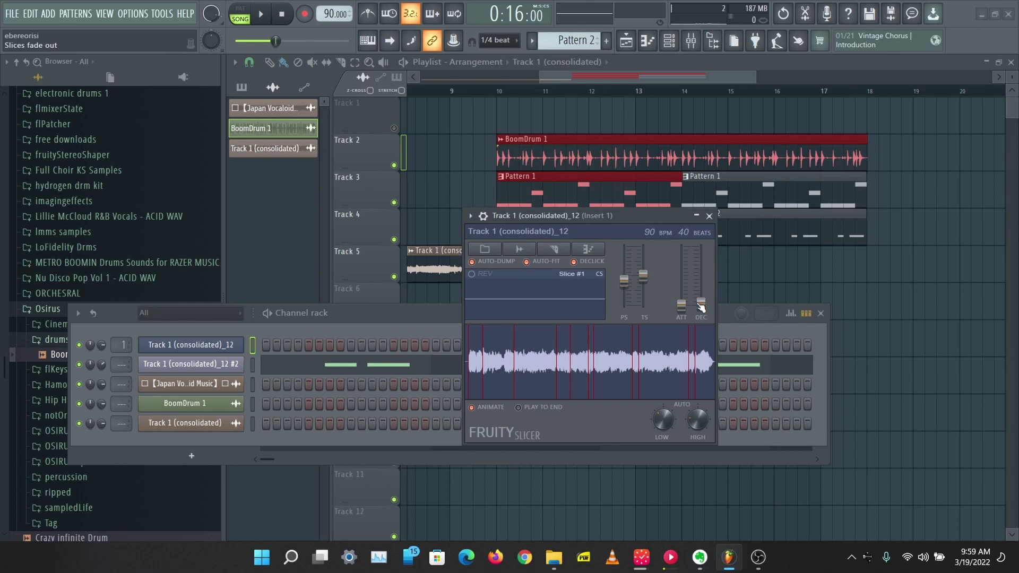
{"action": "left_click", "coordinate": [567, 252]}
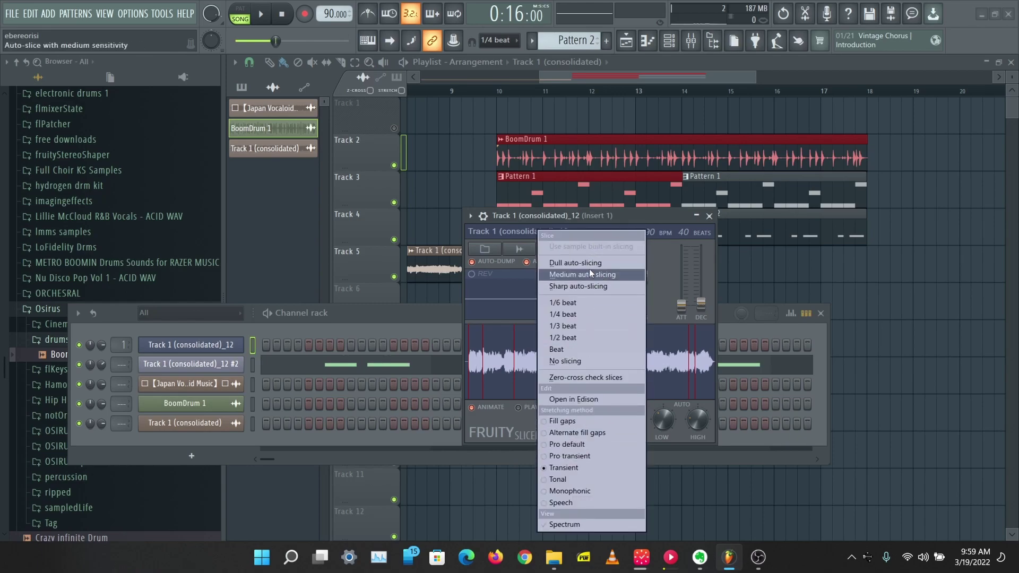
{"action": "left_click", "coordinate": [529, 221]}
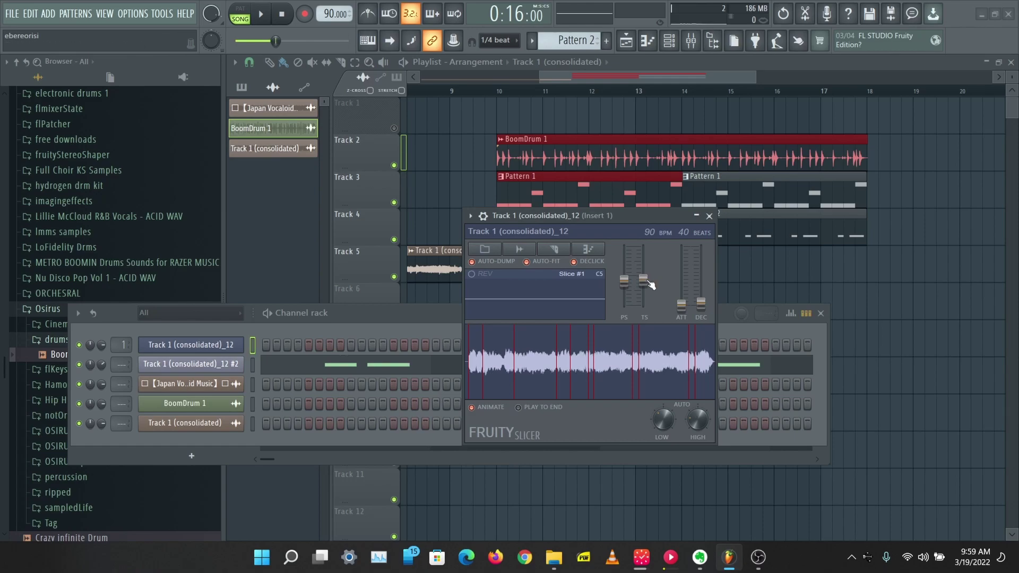
Audition the sliced vocal against the song while moving Fruity Slicer's time-stretch fader up and down
{"action": "key", "text": "space"}
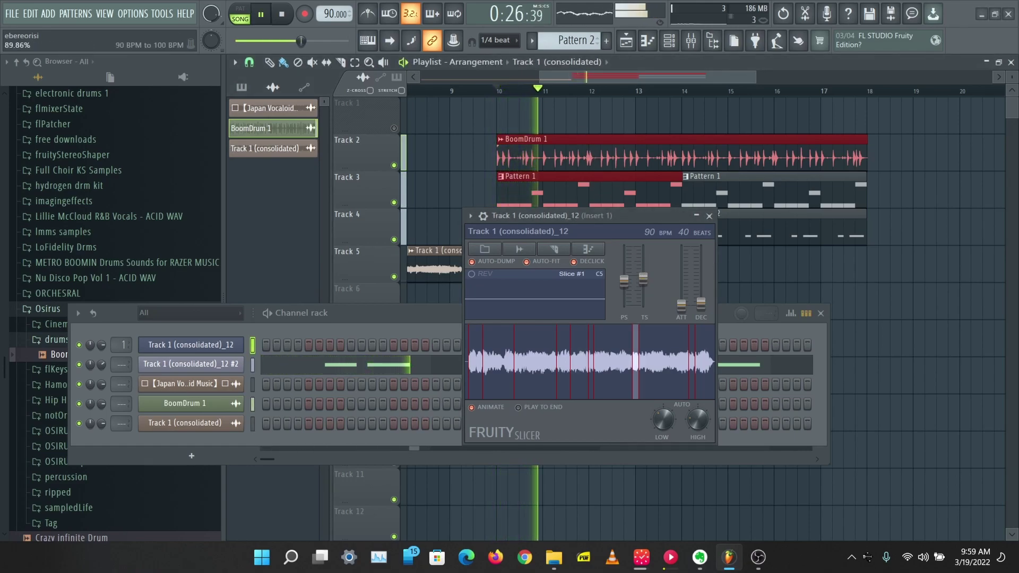
{"action": "left_click_drag", "start_coordinate": [643, 280], "coordinate": [647, 259]}
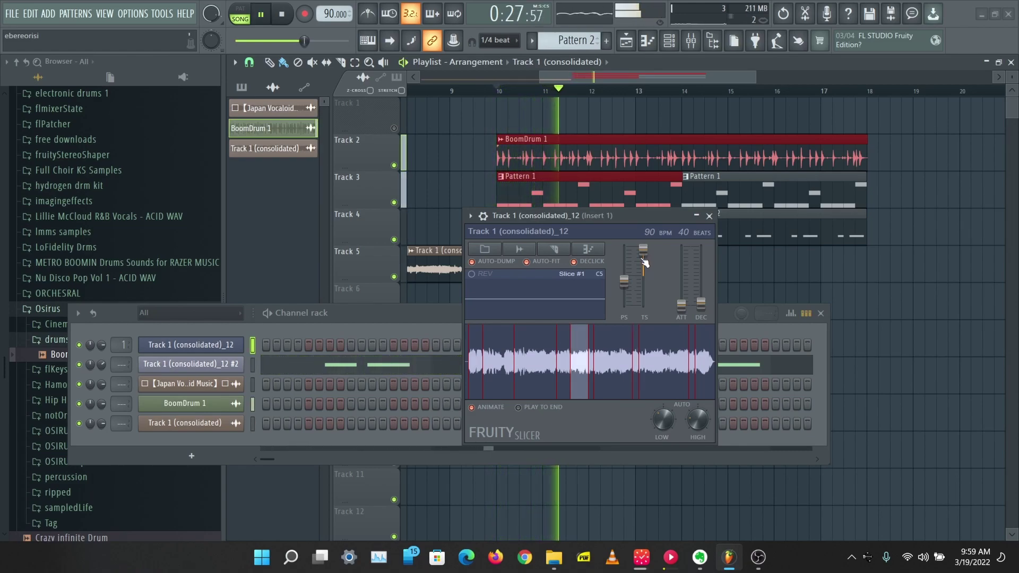
{"action": "key", "text": "space"}
{"action": "left_click_drag", "start_coordinate": [644, 260], "coordinate": [644, 296]}
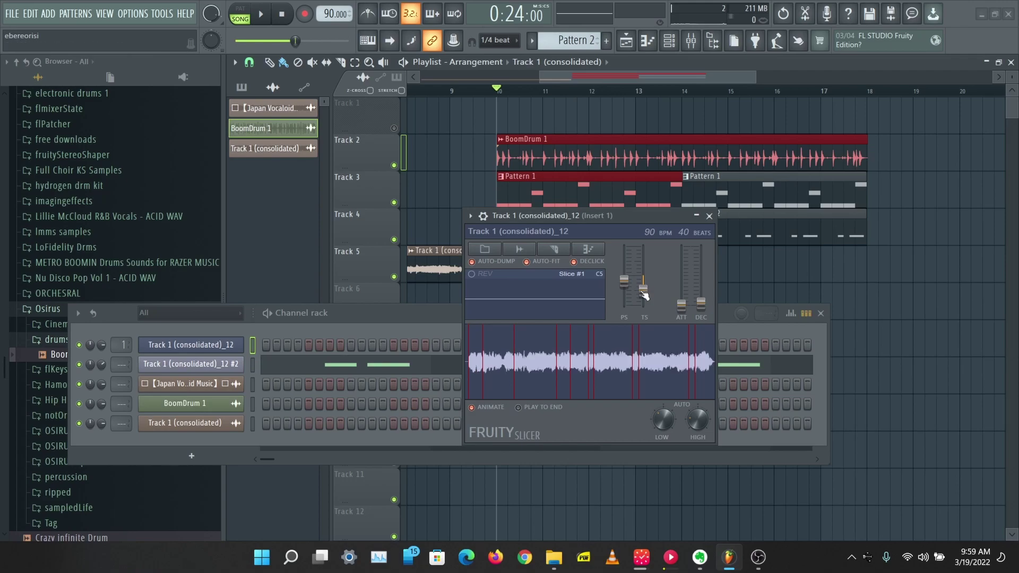
{"action": "key", "text": "space"}
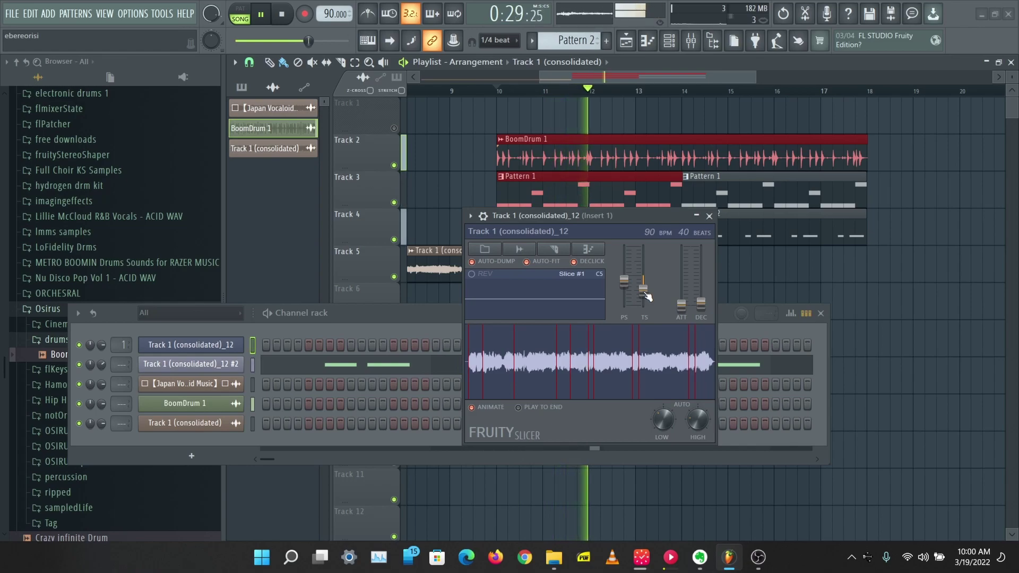
{"action": "key", "text": "space"}
{"action": "left_click_drag", "start_coordinate": [646, 294], "coordinate": [647, 309]}
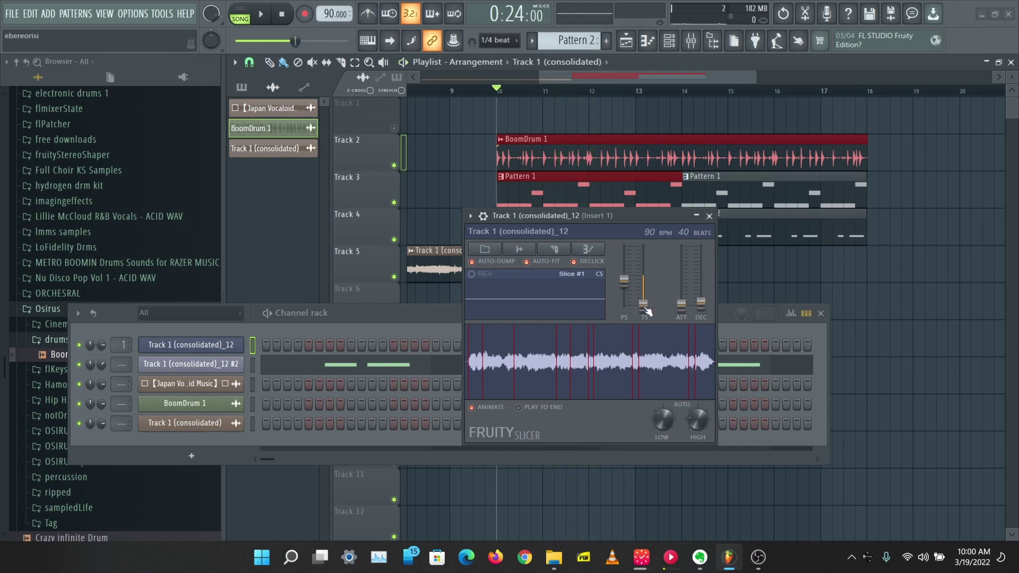
{"action": "key", "text": "space"}
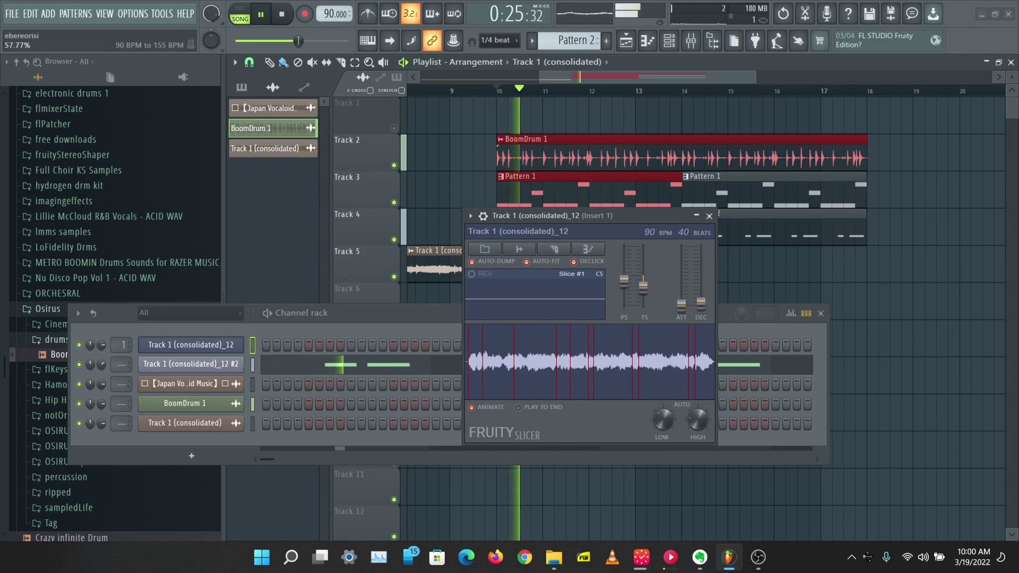
Push the time-stretch fader to its top, 90 BPM to 28 BPM, and play the result
{"action": "left_click_drag", "start_coordinate": [648, 311], "coordinate": [651, 293]}
{"action": "key", "text": "space"}
{"action": "key", "text": "space"}
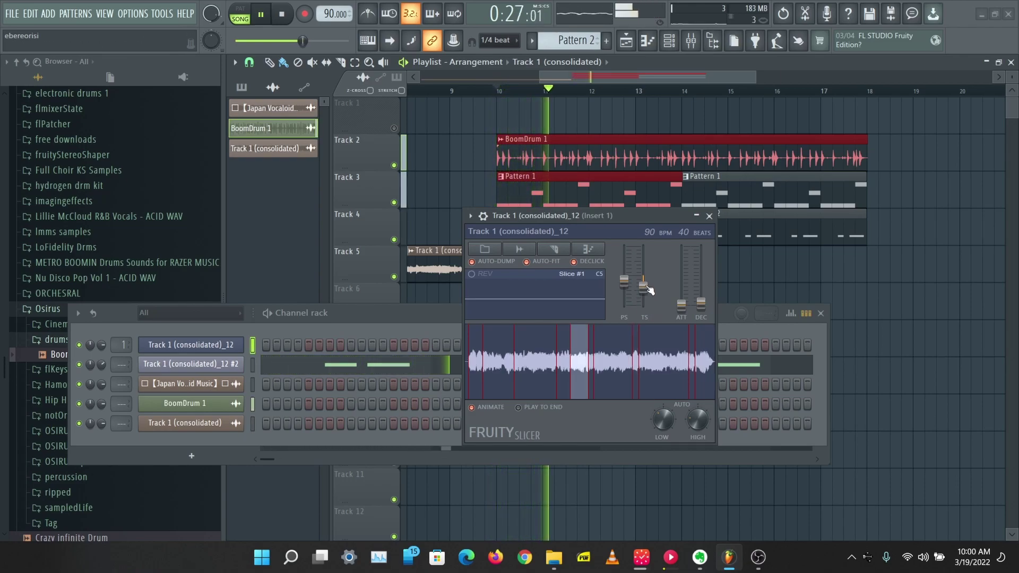
{"action": "key", "text": "space"}
{"action": "left_click_drag", "start_coordinate": [649, 290], "coordinate": [648, 250]}
{"action": "key", "text": "space"}
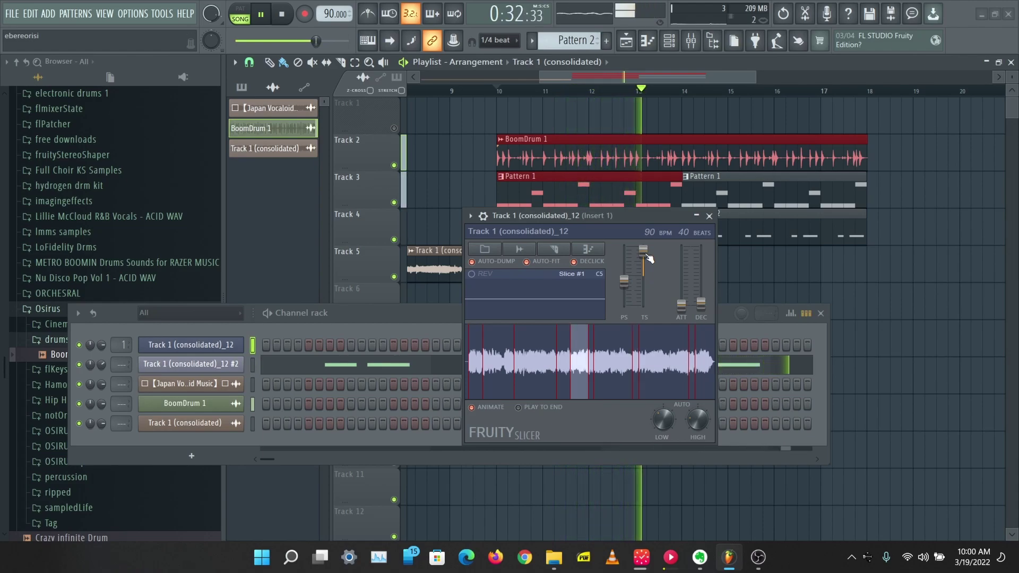
{"action": "key", "text": "space"}
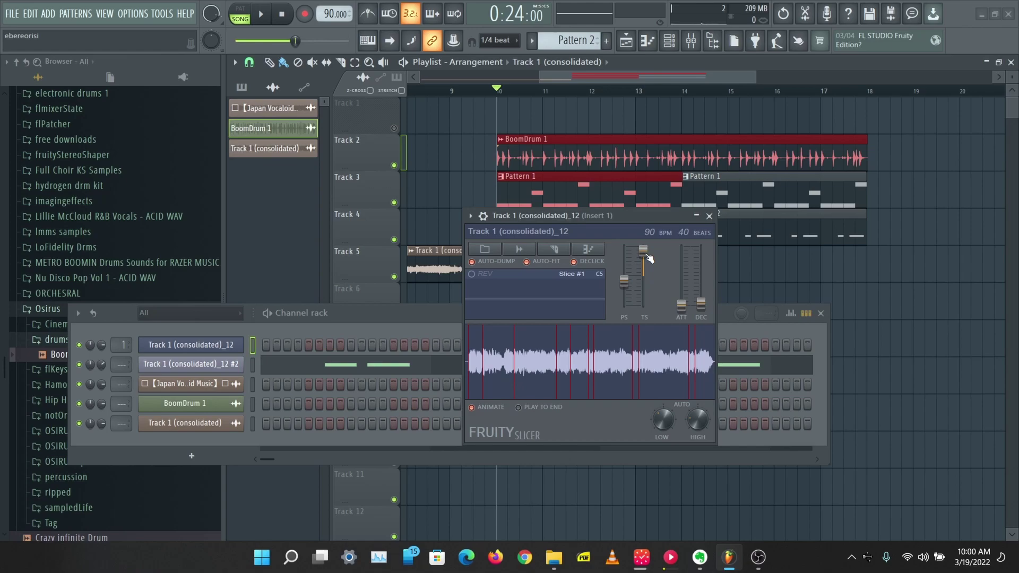
In Slicex, apply Blur to the Marker #17 region at a 64% mix
{"action": "key", "text": "Down"}
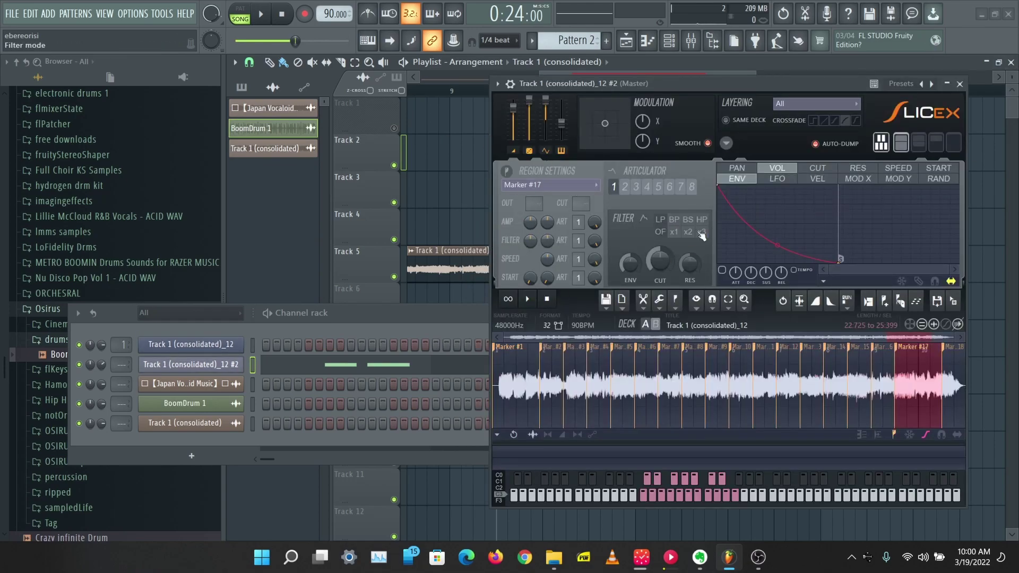
{"action": "right_click", "coordinate": [904, 352]}
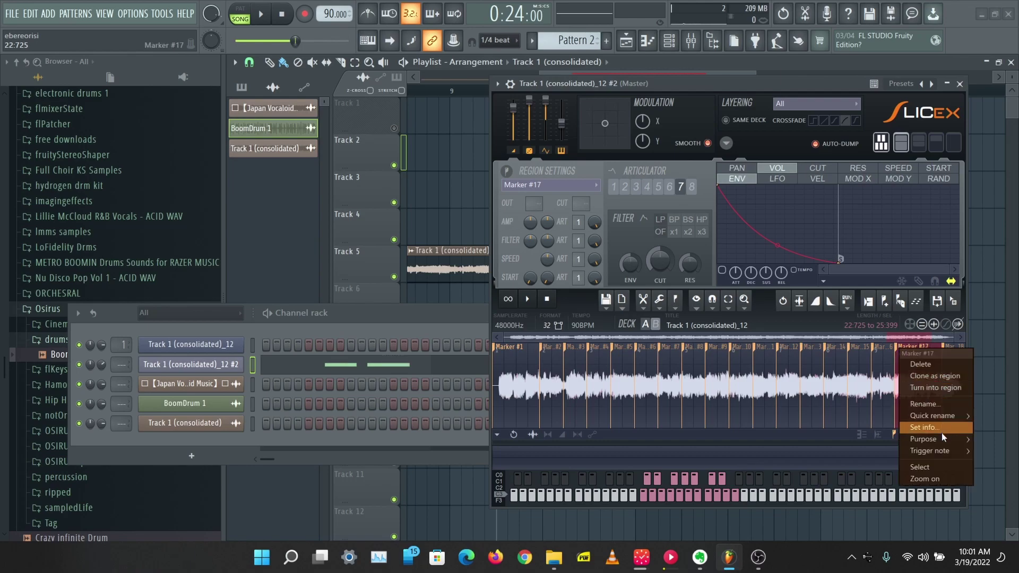
{"action": "left_click", "coordinate": [659, 300]}
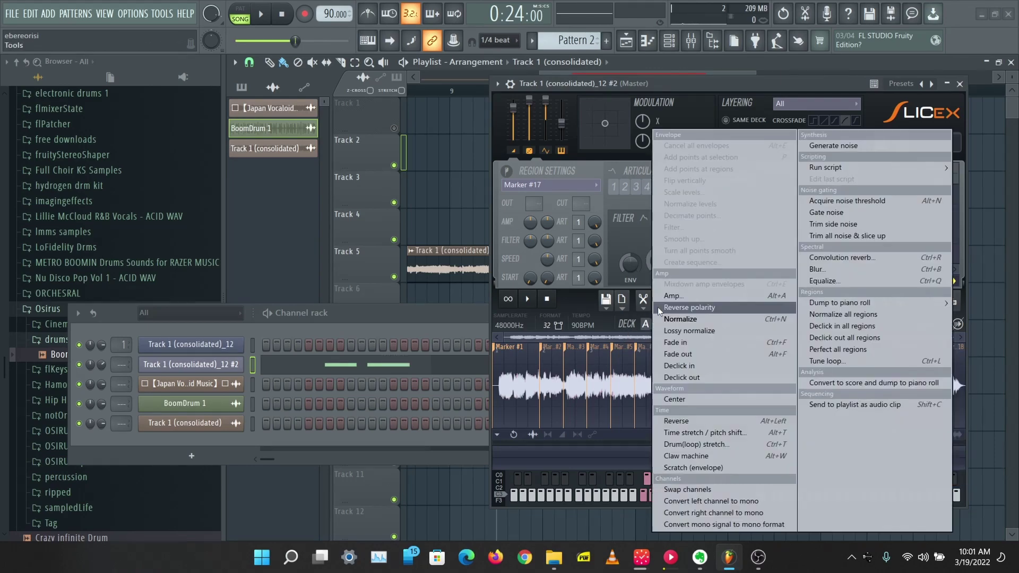
{"action": "left_click", "coordinate": [846, 266]}
{"action": "left_click", "coordinate": [590, 400]}
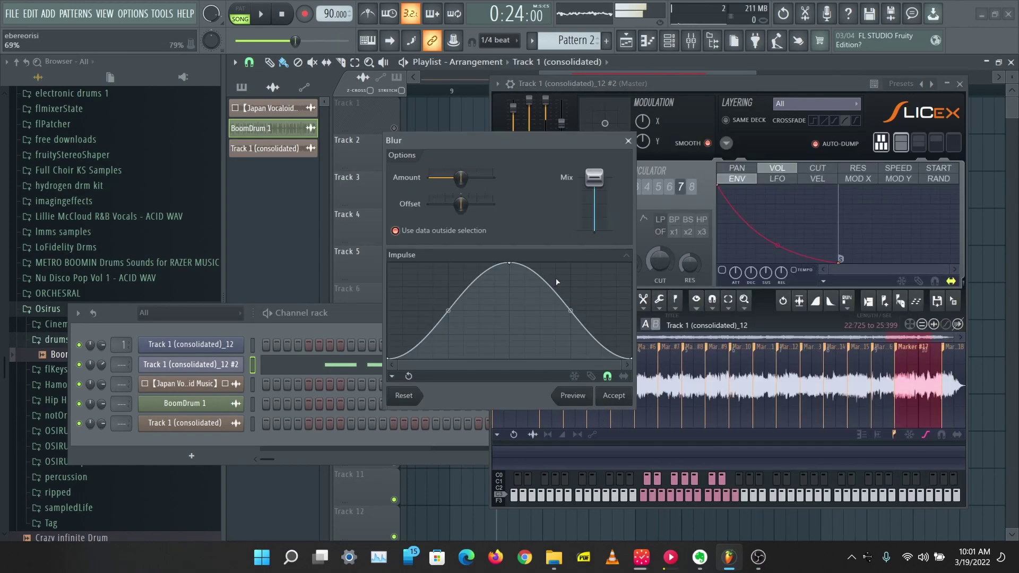
{"action": "left_click_drag", "start_coordinate": [588, 183], "coordinate": [590, 210]}
{"action": "left_click", "coordinate": [588, 403]}
{"action": "left_click", "coordinate": [614, 399]}
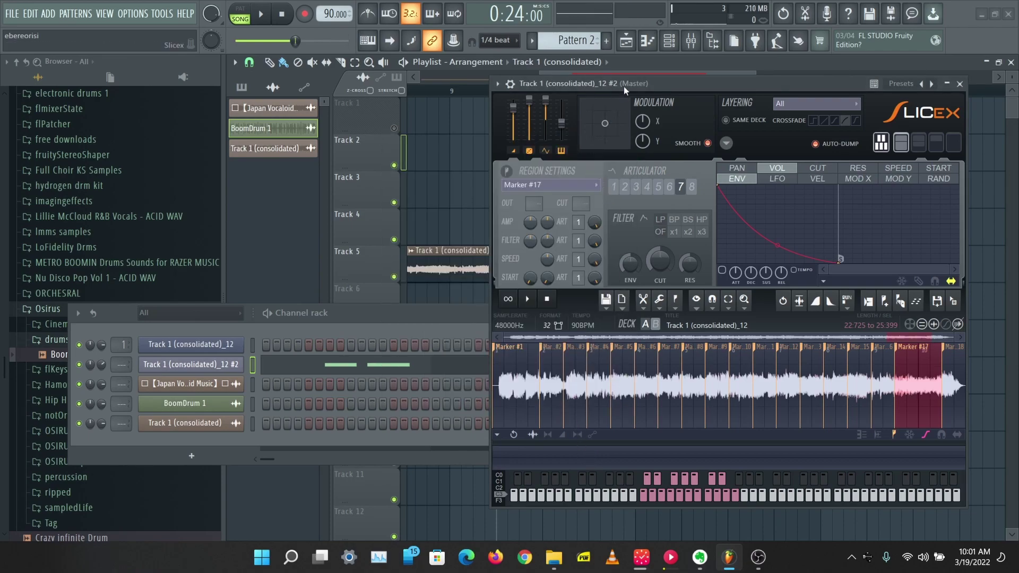
Play the song with the blurred vocal and reset Fruity Slicer's time-stretch to default
{"action": "left_click_drag", "start_coordinate": [624, 89], "coordinate": [318, 295]}
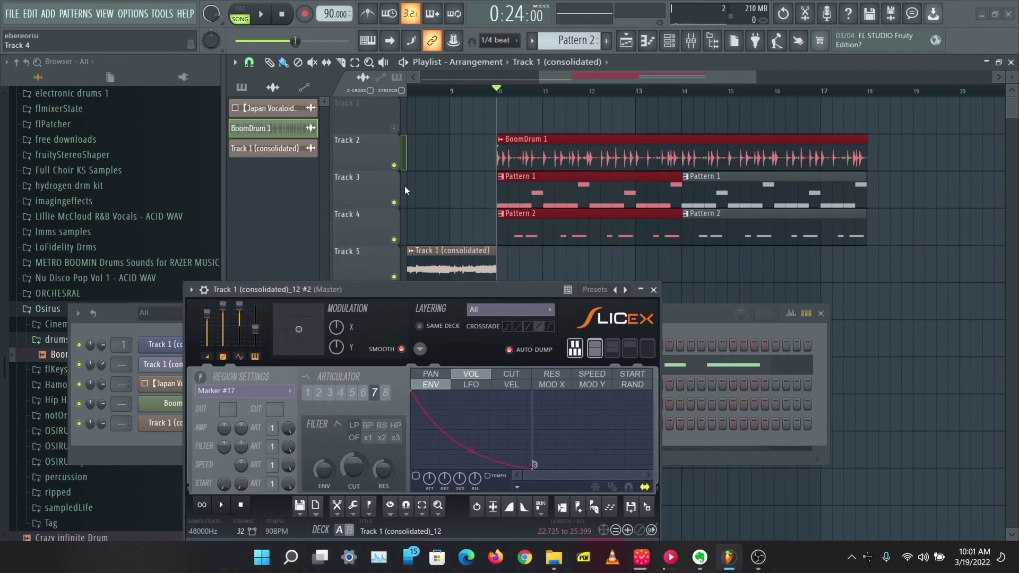
{"action": "left_click", "coordinate": [256, 20]}
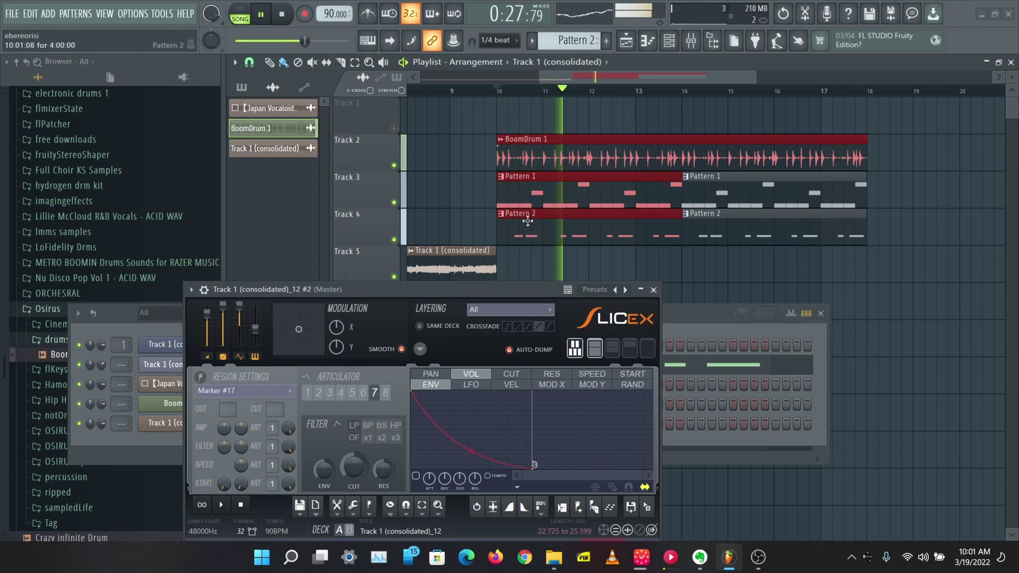
{"action": "left_click", "coordinate": [723, 313]}
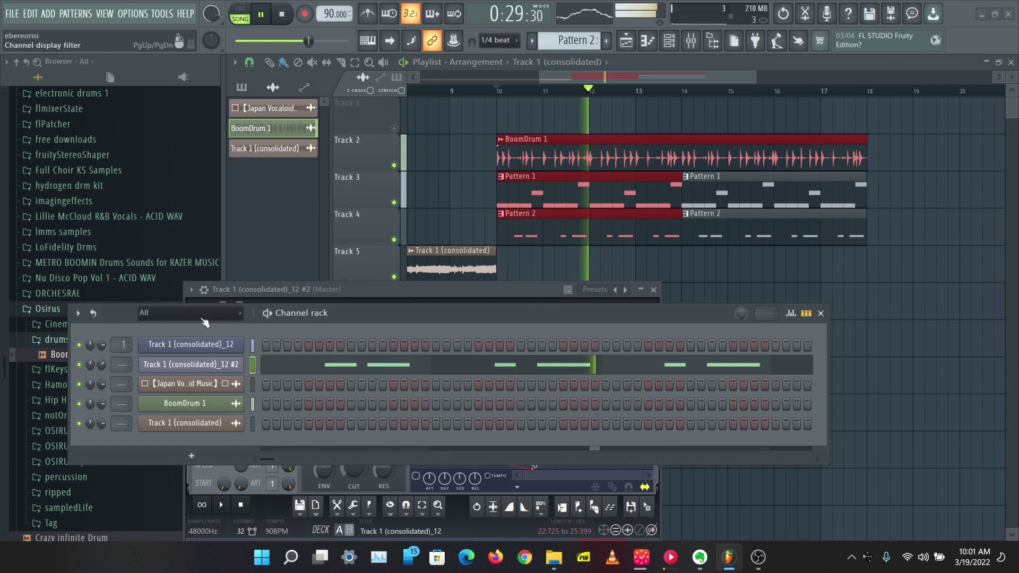
{"action": "left_click", "coordinate": [197, 345]}
{"action": "right_click", "coordinate": [645, 263]}
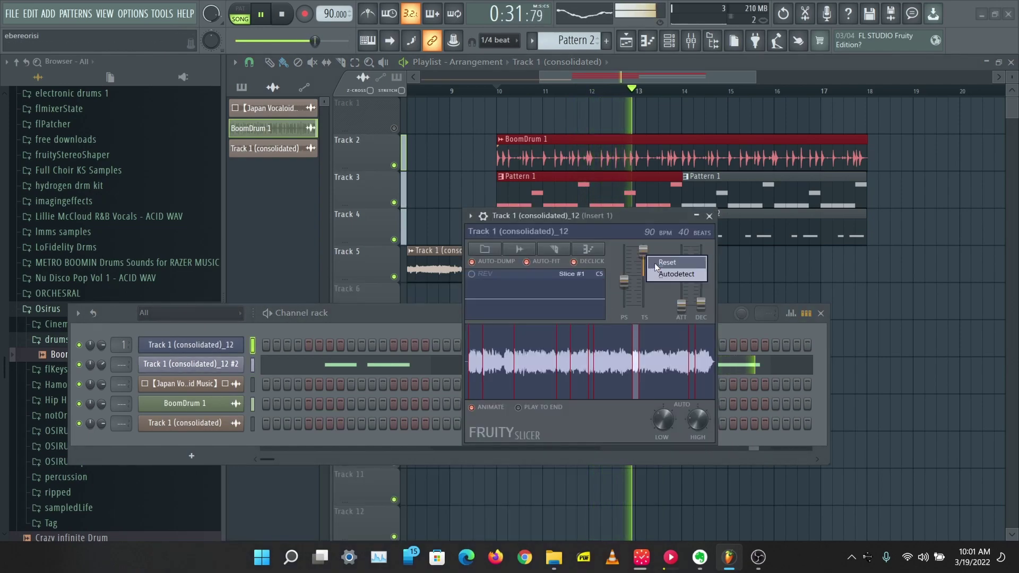
{"action": "left_click", "coordinate": [656, 263]}
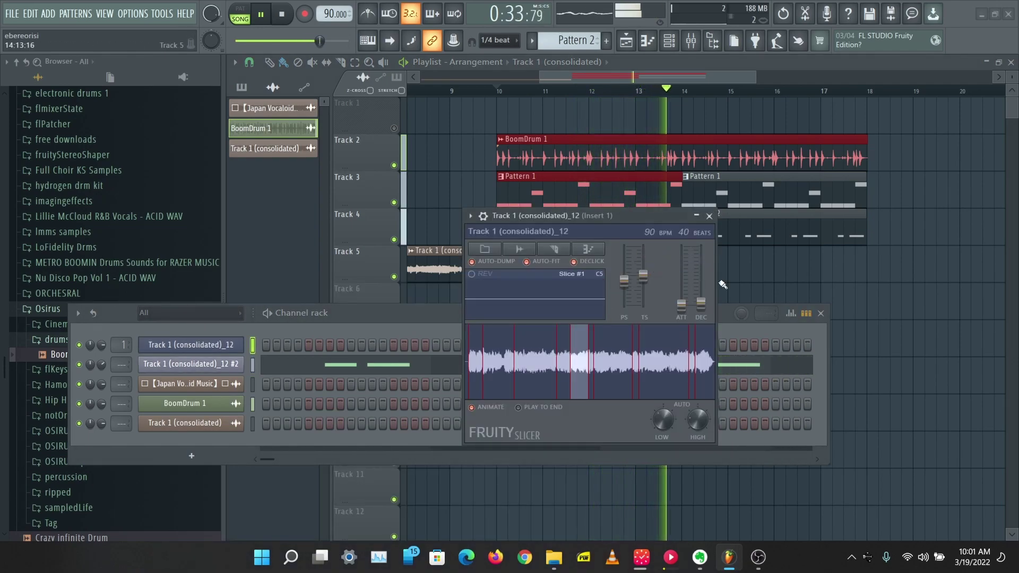
Stop playback and bring back the Slicex editor for the vocal copy
{"action": "left_click", "coordinate": [345, 319]}
{"action": "key", "text": "space"}
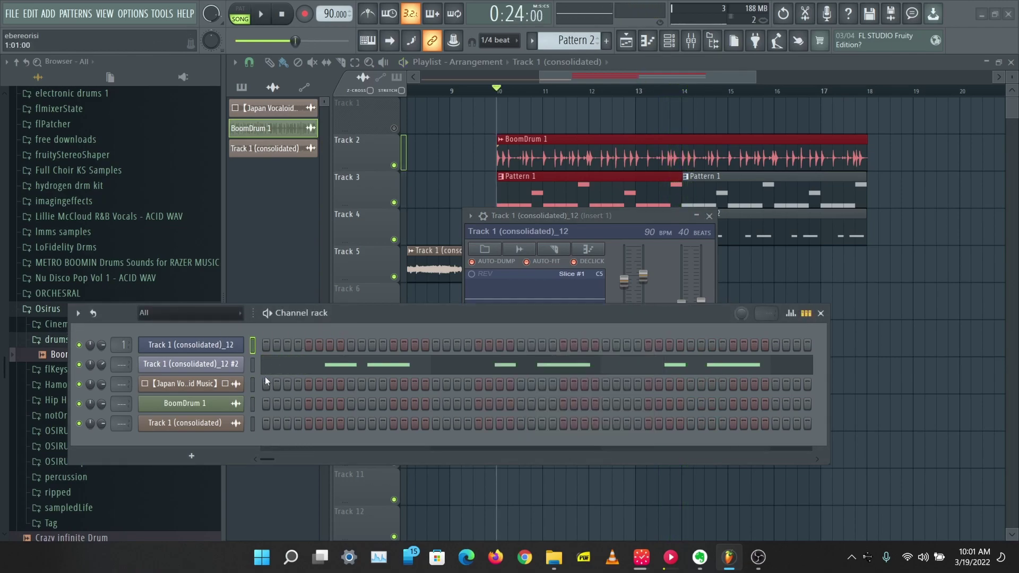
{"action": "left_click", "coordinate": [195, 363]}
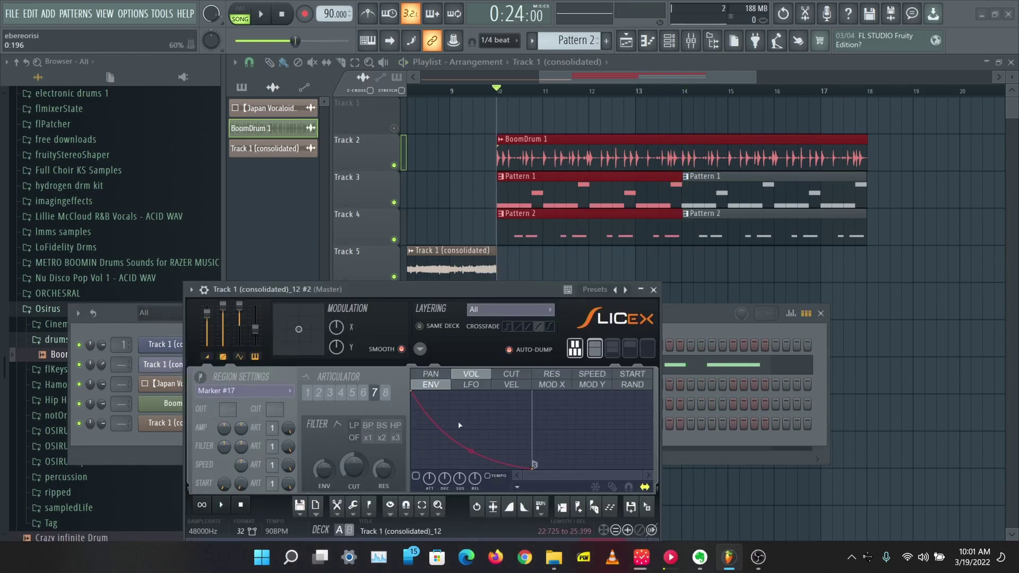
{"action": "left_click_drag", "start_coordinate": [422, 289], "coordinate": [541, 56]}
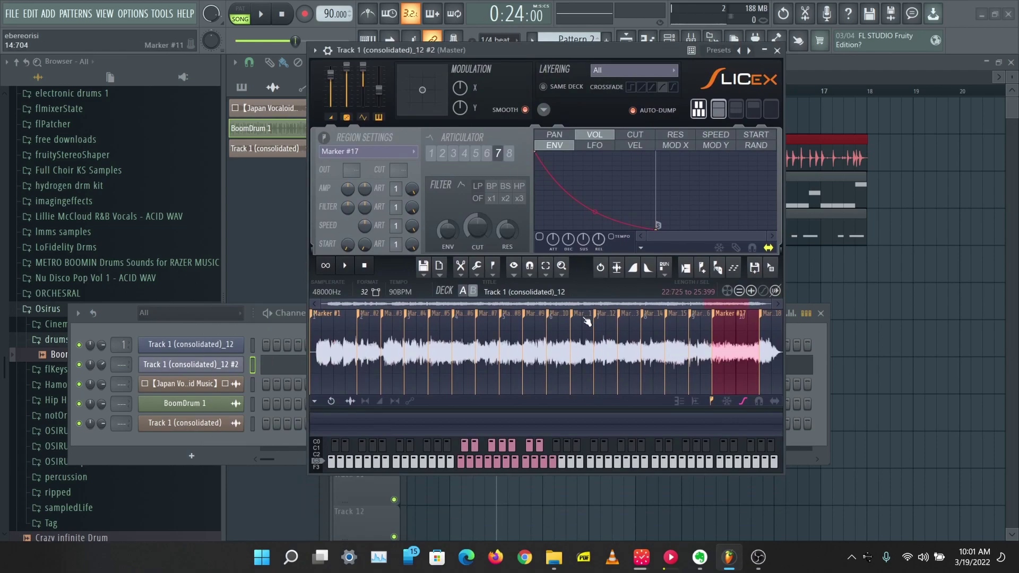